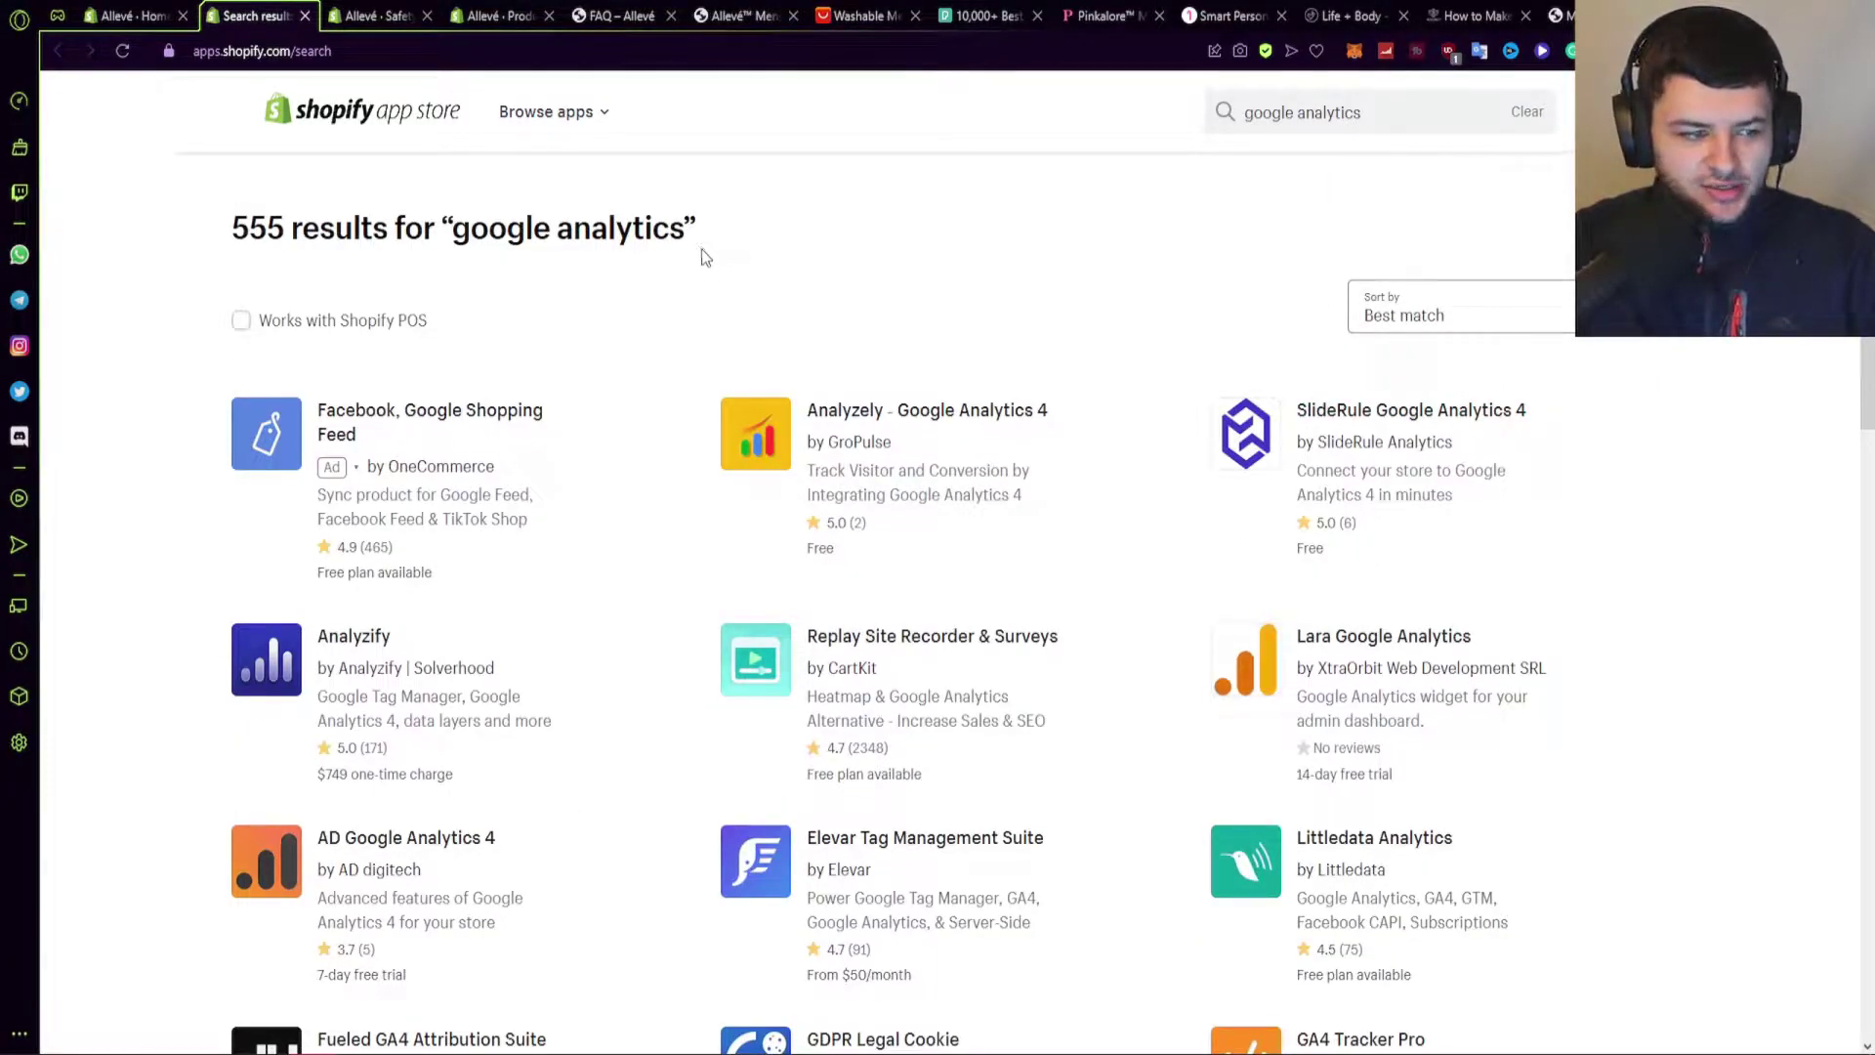
Step: Browse the app store results for "google analytics" and close the results page
{"action": "scroll", "coordinate": [834, 586], "scroll_direction": "down", "scroll_amount": 1}
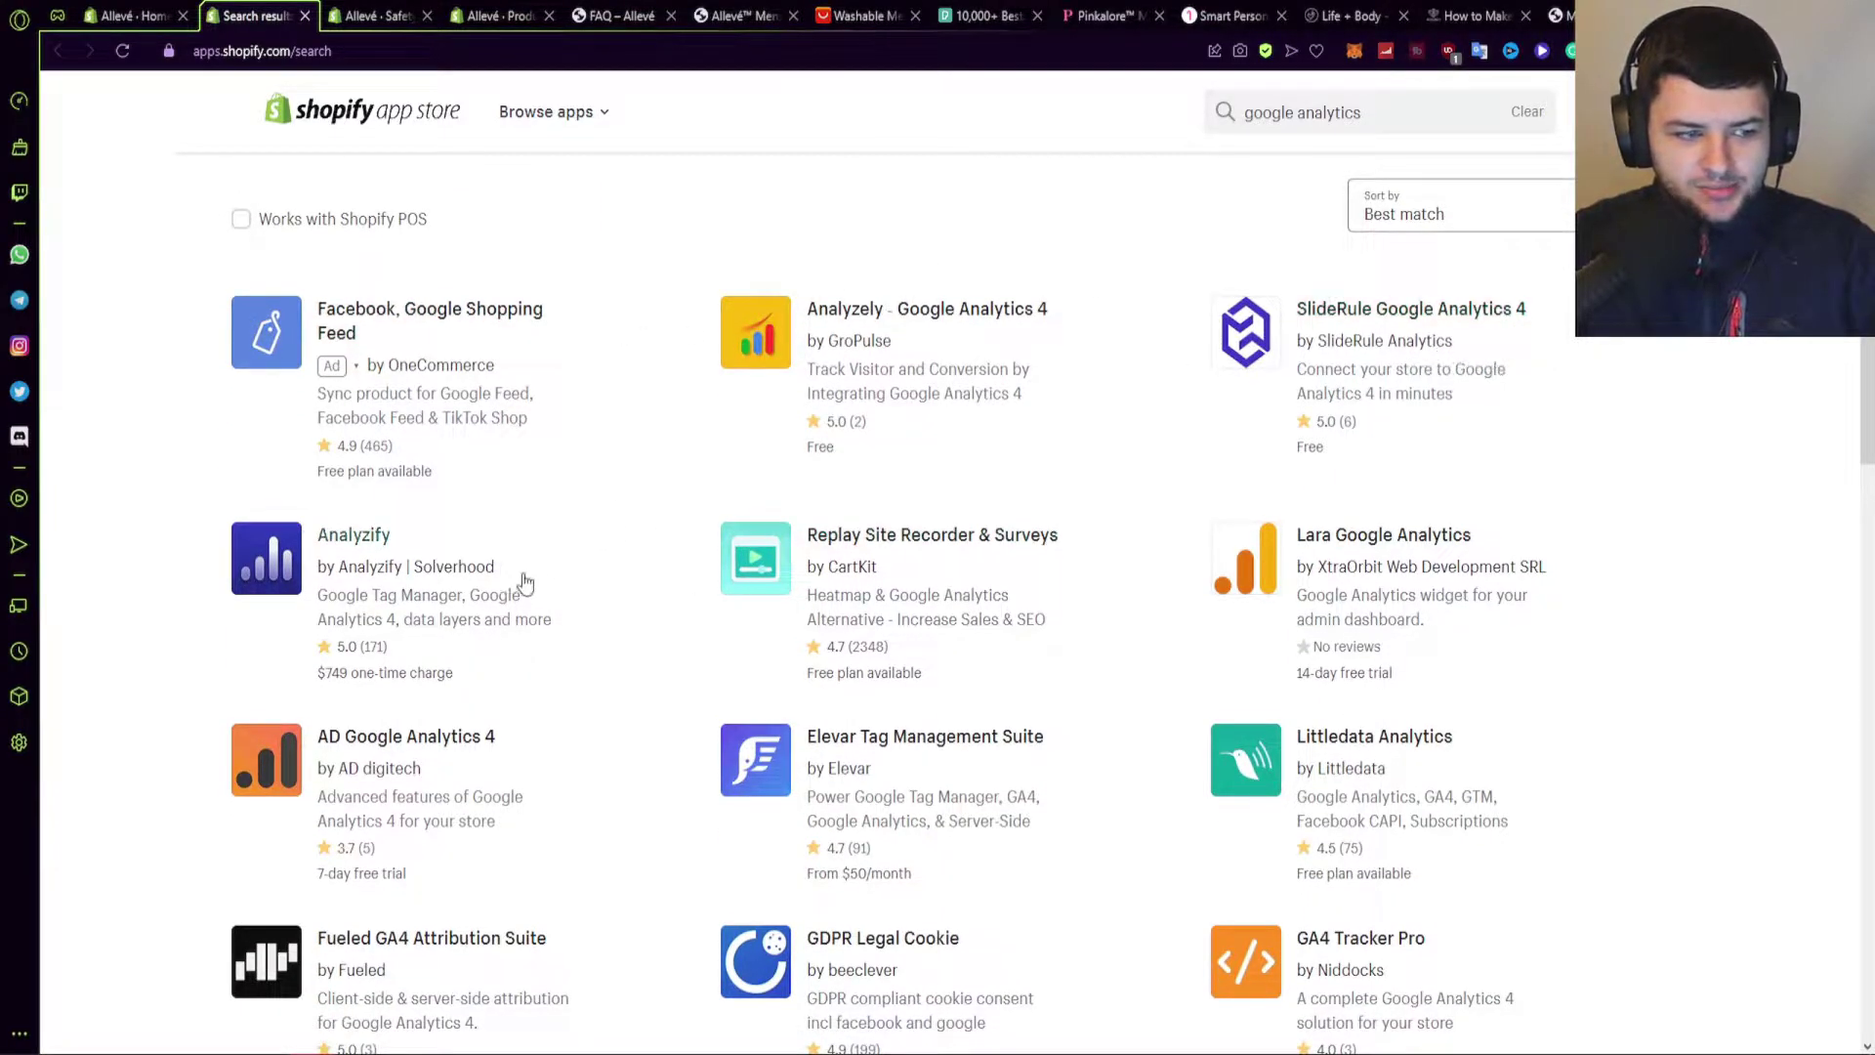
{"action": "scroll", "coordinate": [1373, 635], "scroll_direction": "down", "scroll_amount": 10}
{"action": "scroll", "coordinate": [1414, 619], "scroll_direction": "up", "scroll_amount": 12}
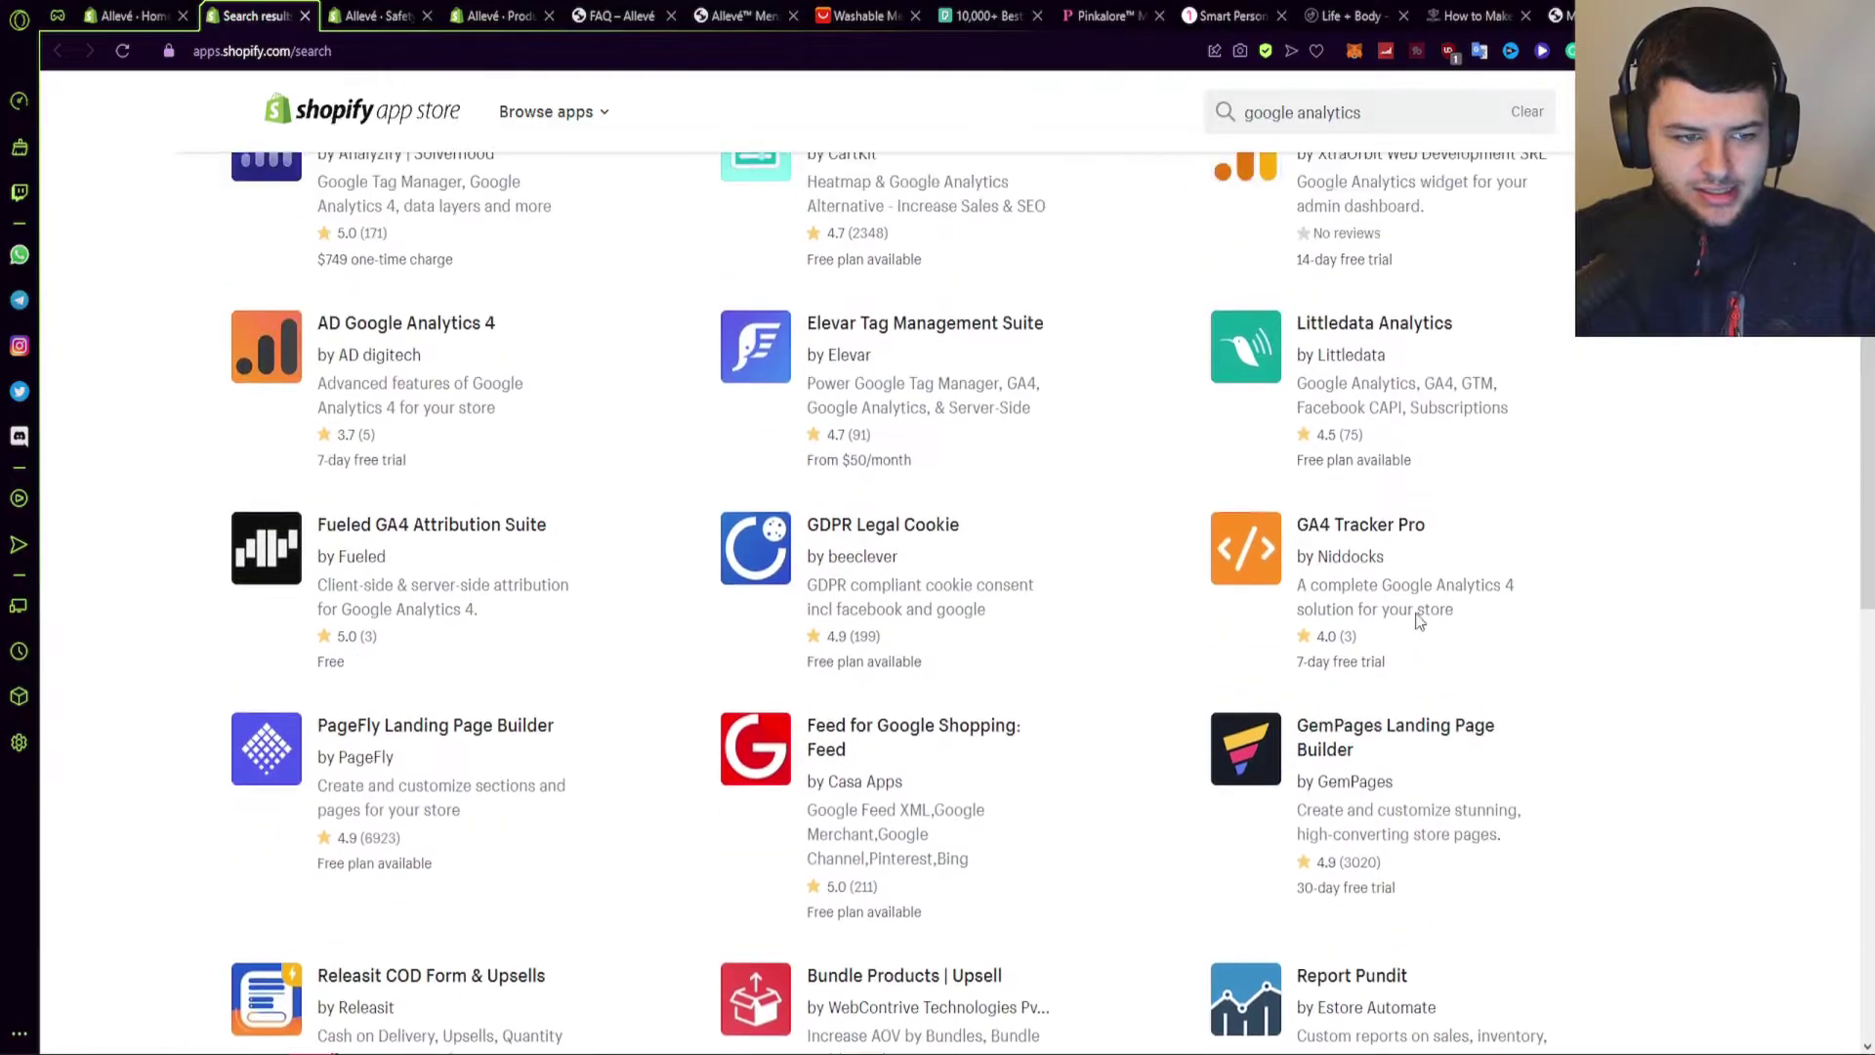
{"action": "middle_click", "coordinate": [247, 13]}
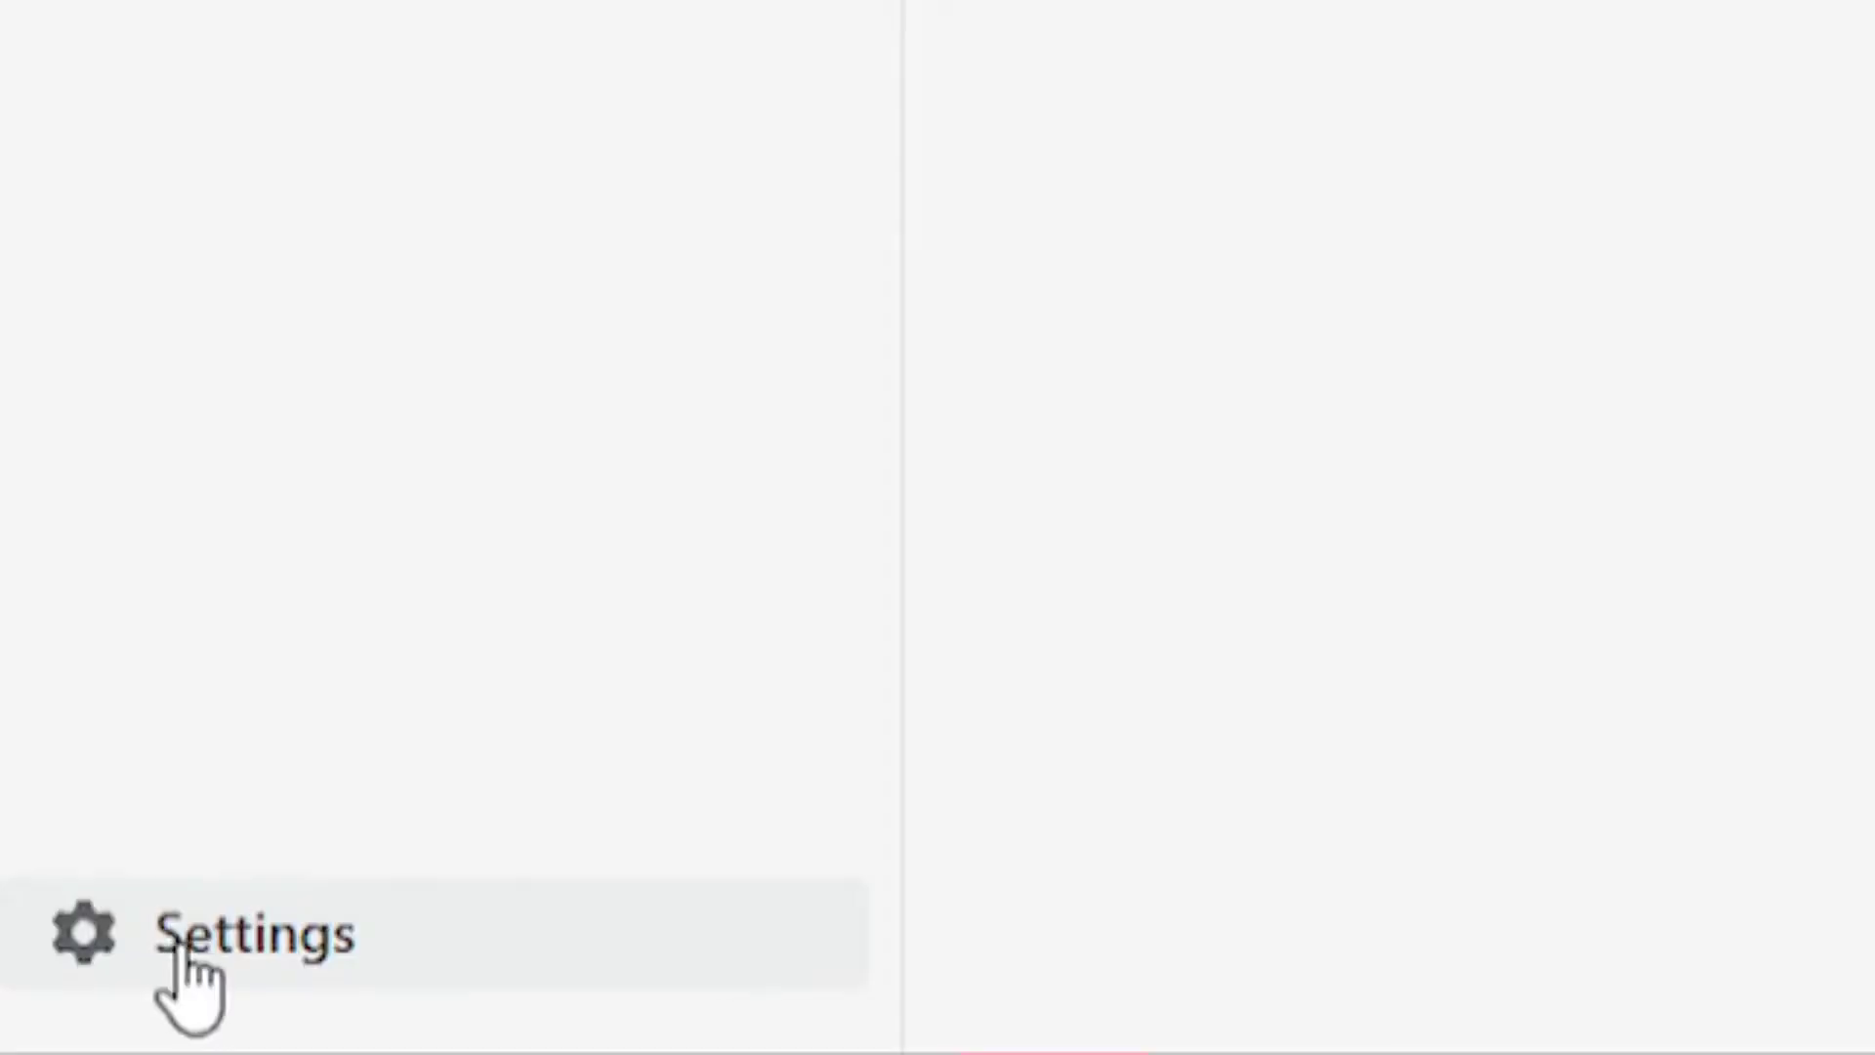
Step: Open the Online Store sales channel from the apps and sales channels in the store settings
{"action": "left_click", "coordinate": [95, 1025]}
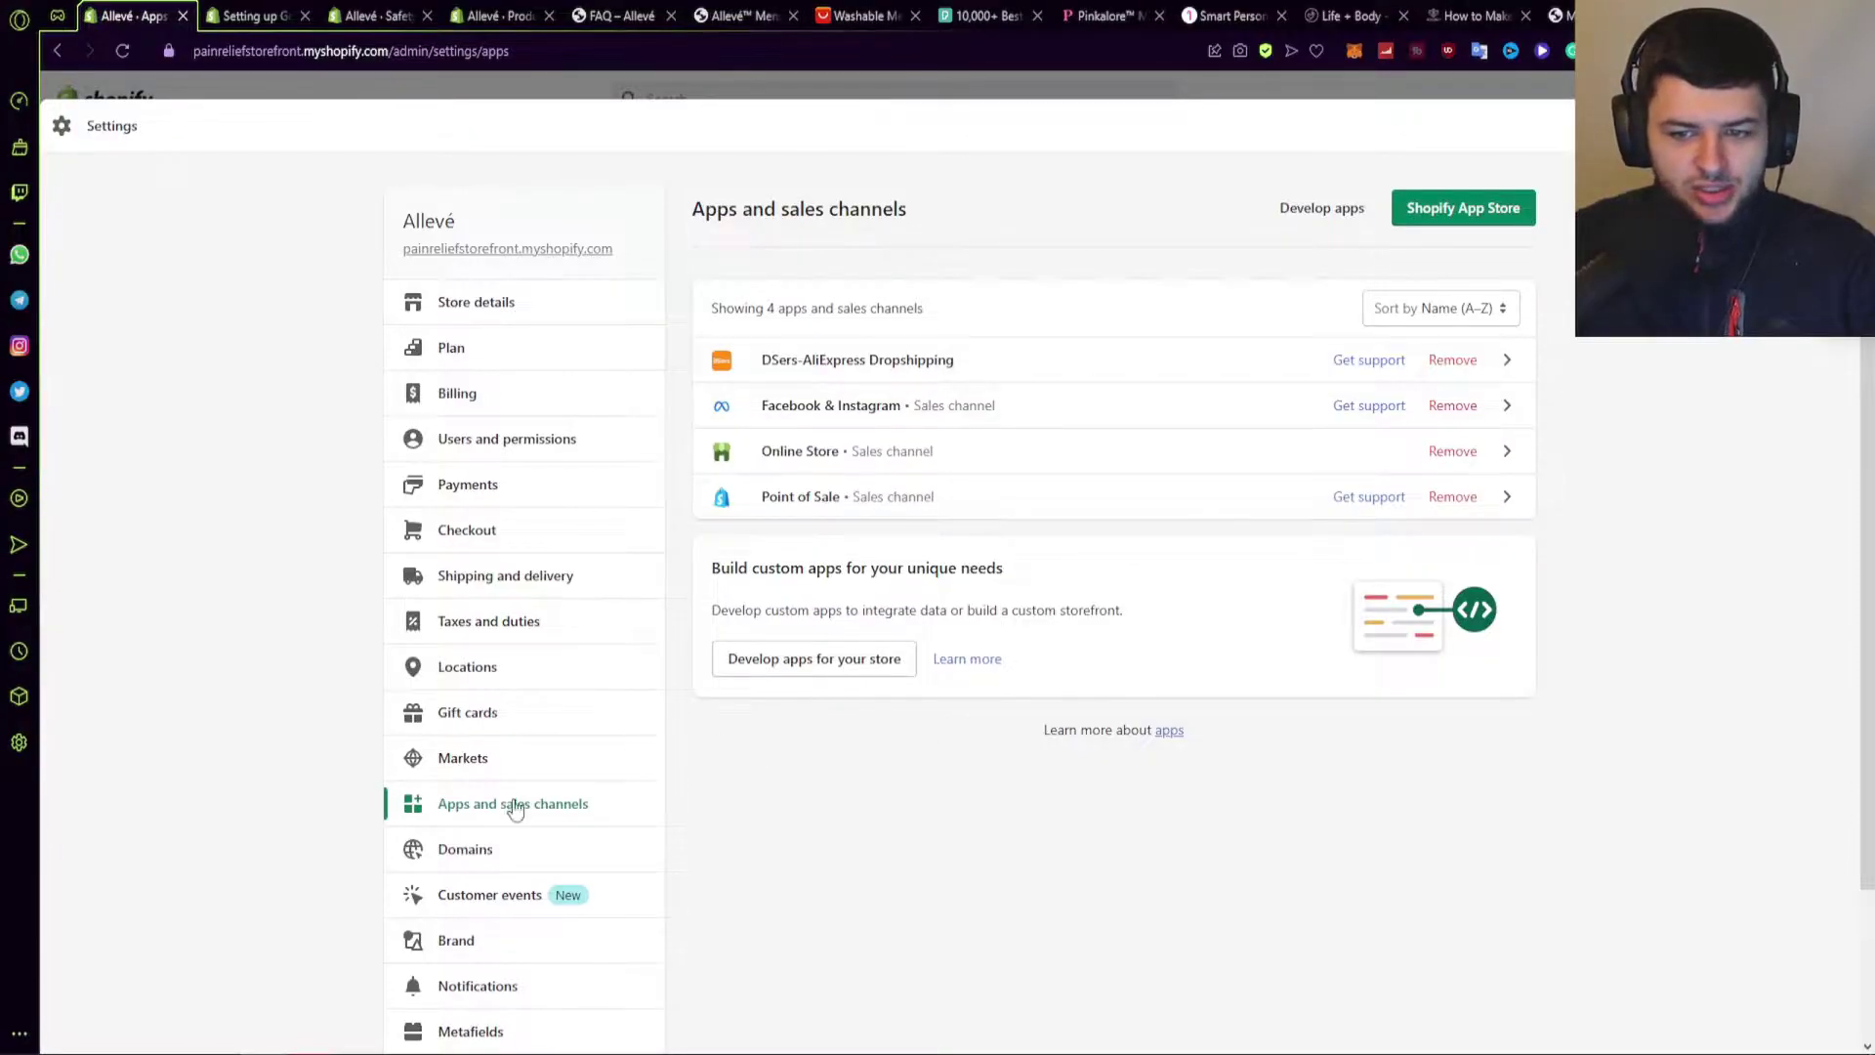
{"action": "scroll", "coordinate": [297, 822], "scroll_direction": "down", "scroll_amount": 1}
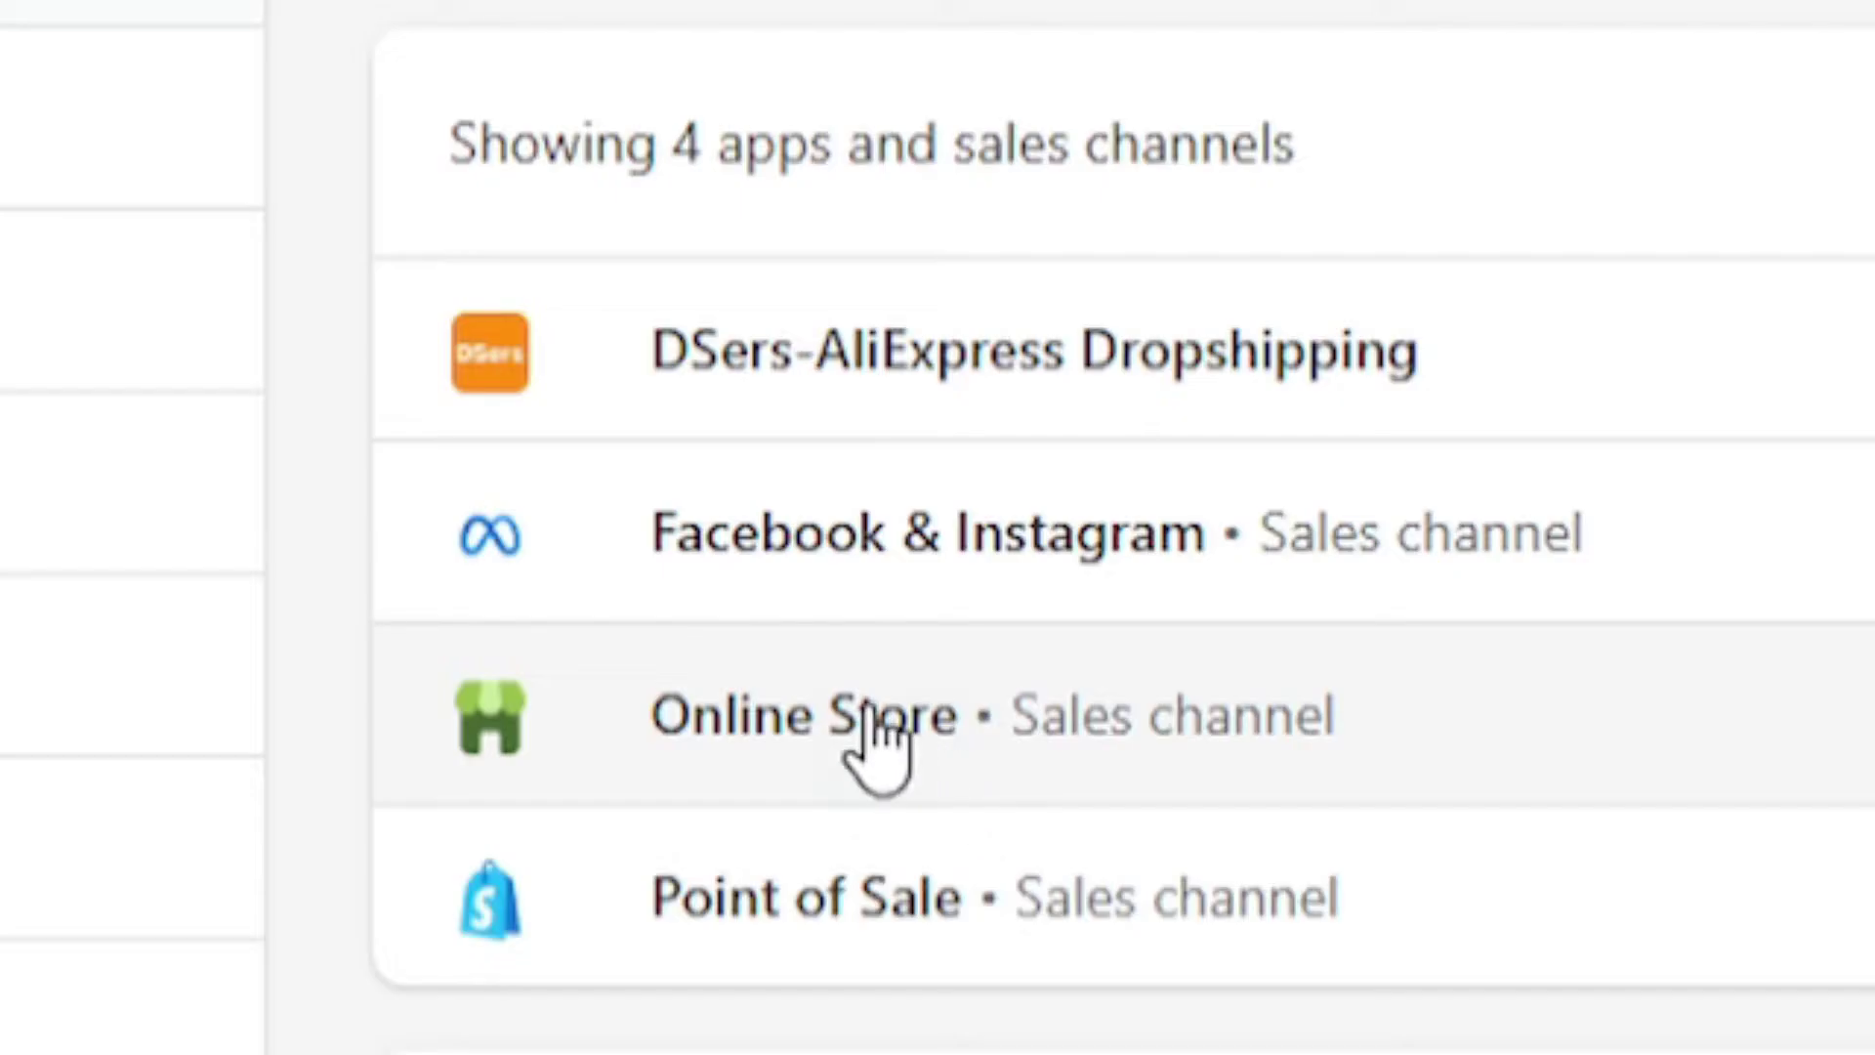
{"action": "left_click", "coordinate": [816, 457]}
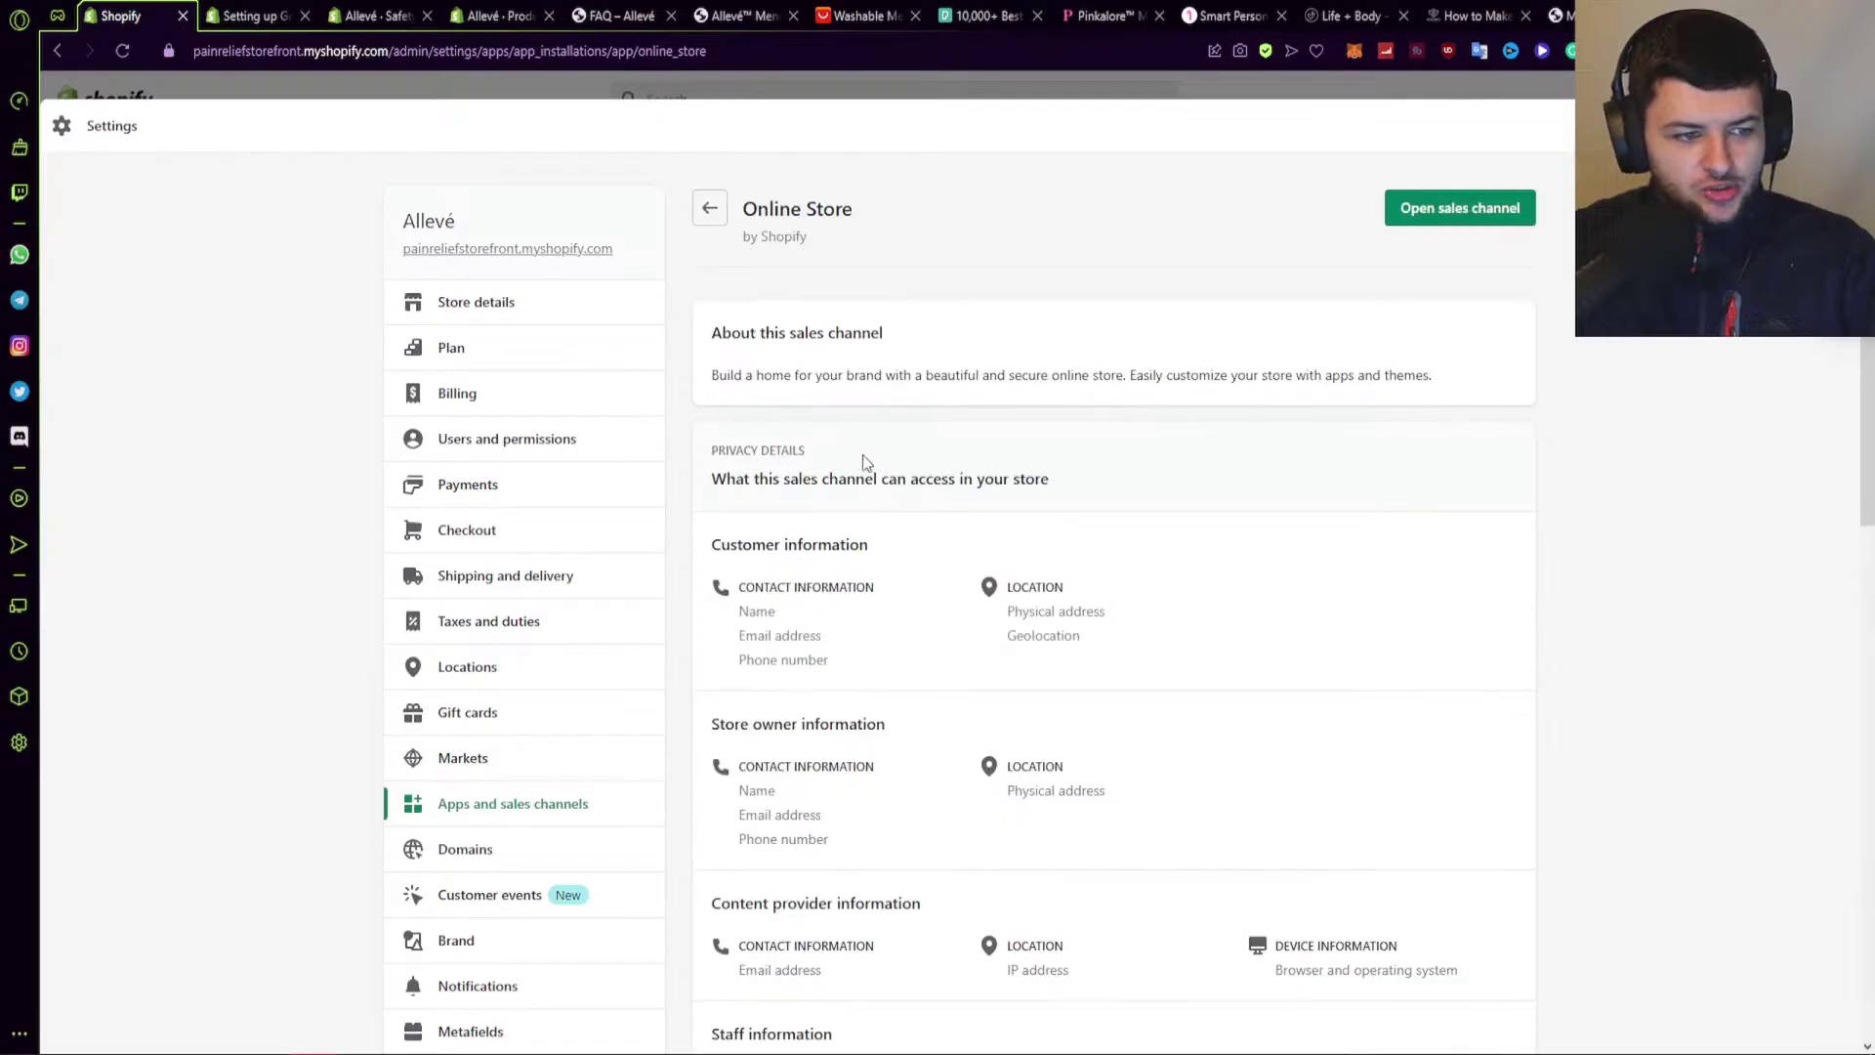
{"action": "scroll", "coordinate": [1100, 481], "scroll_direction": "down", "scroll_amount": 13}
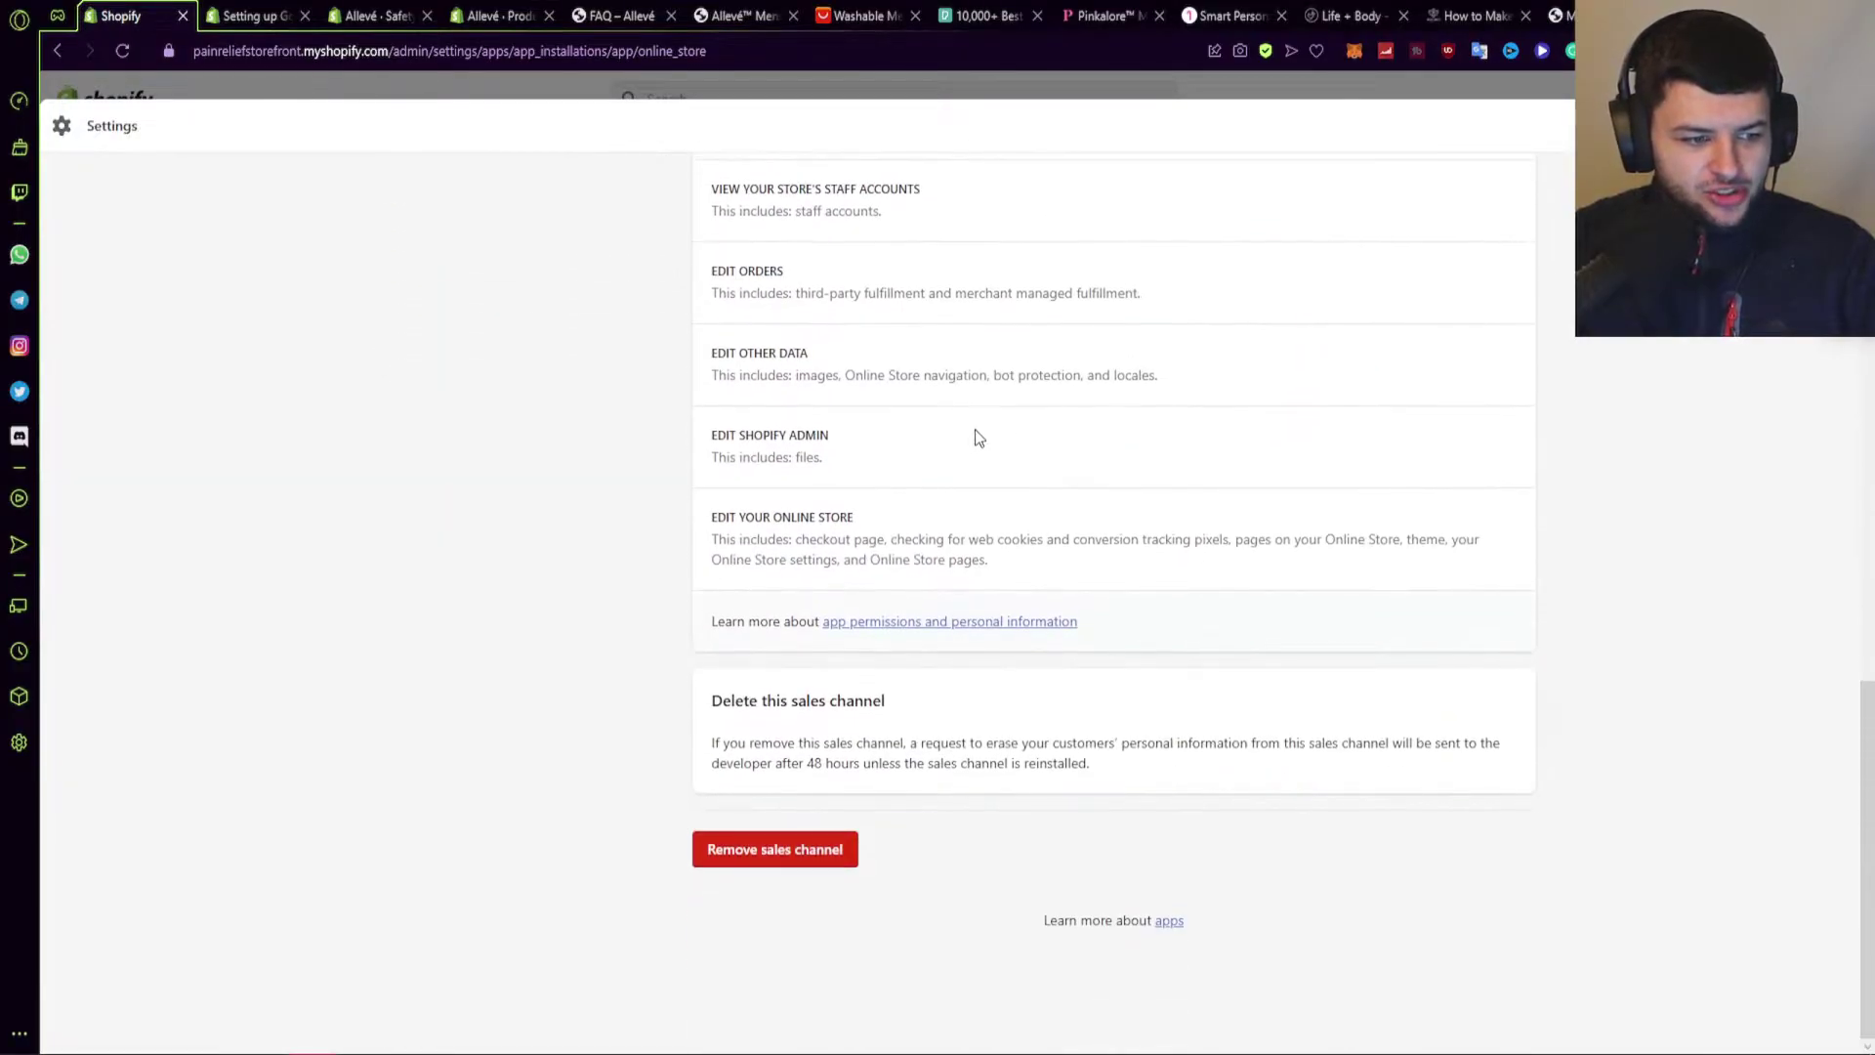
{"action": "scroll", "coordinate": [1243, 941], "scroll_direction": "up", "scroll_amount": 13}
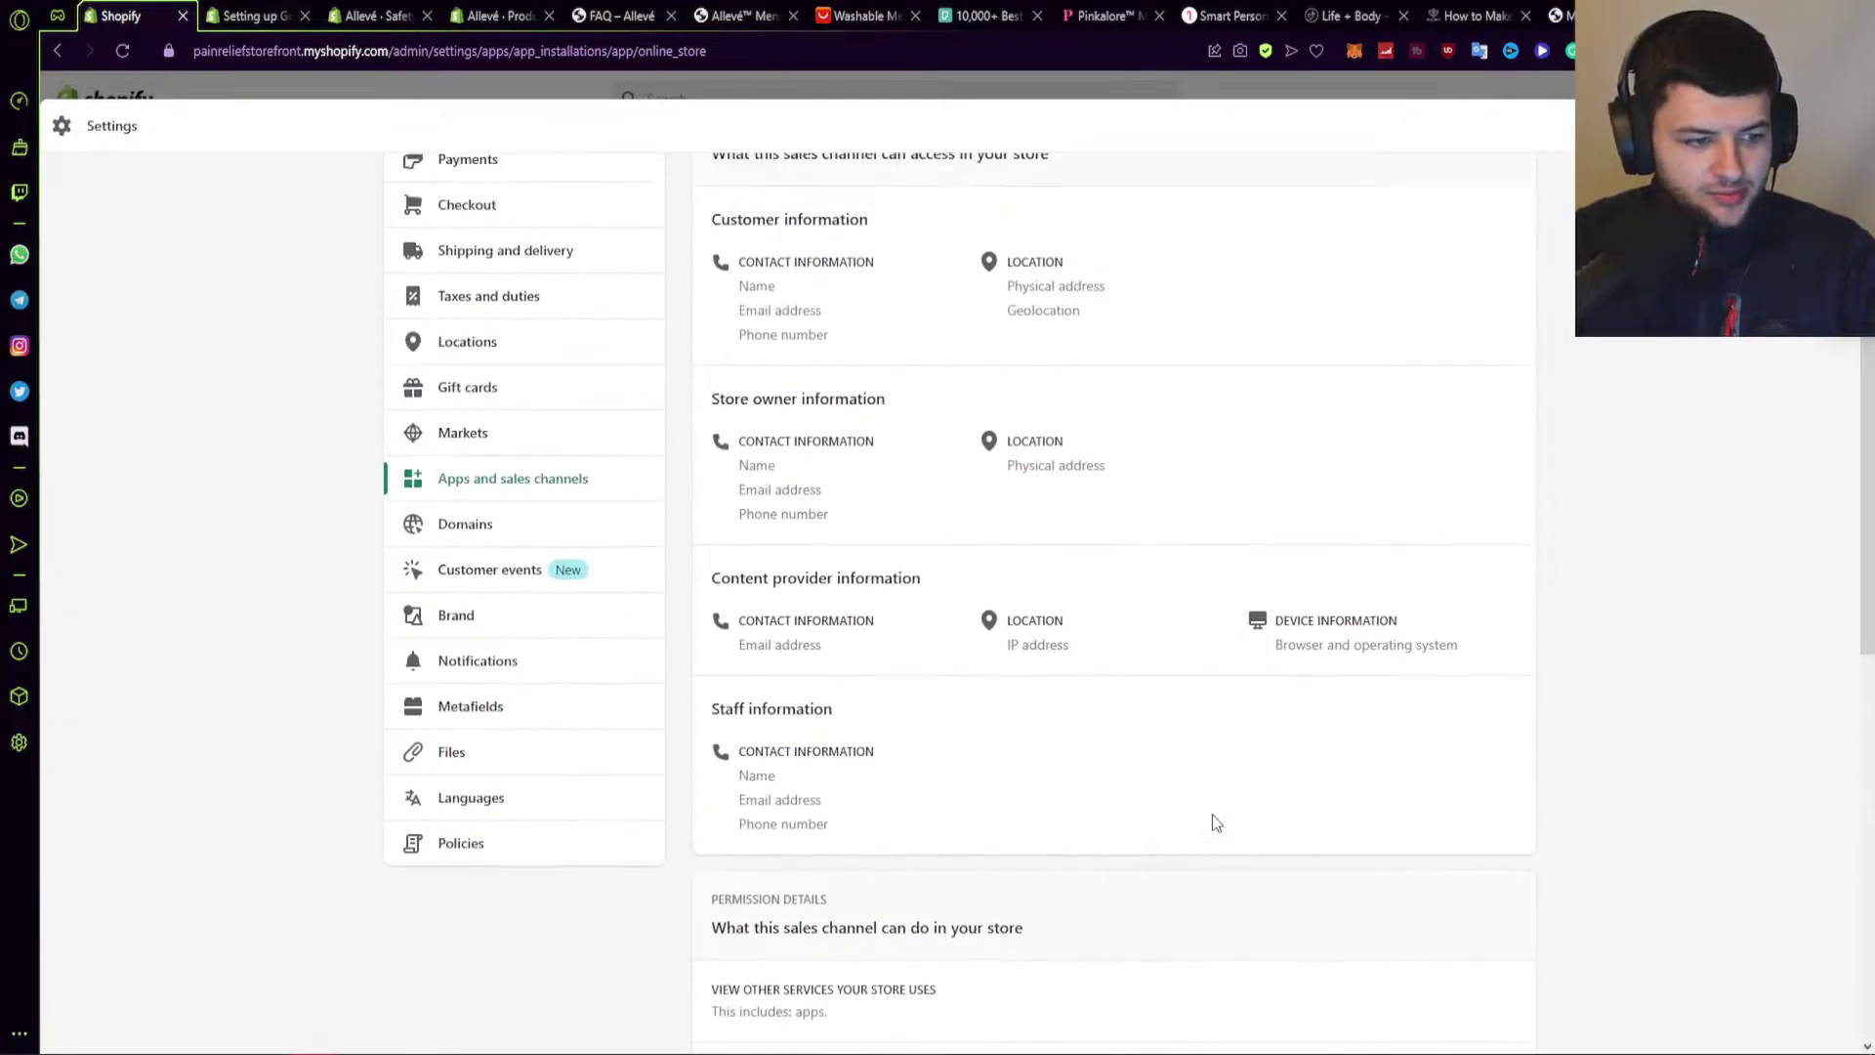
{"action": "left_click", "coordinate": [1406, 207]}
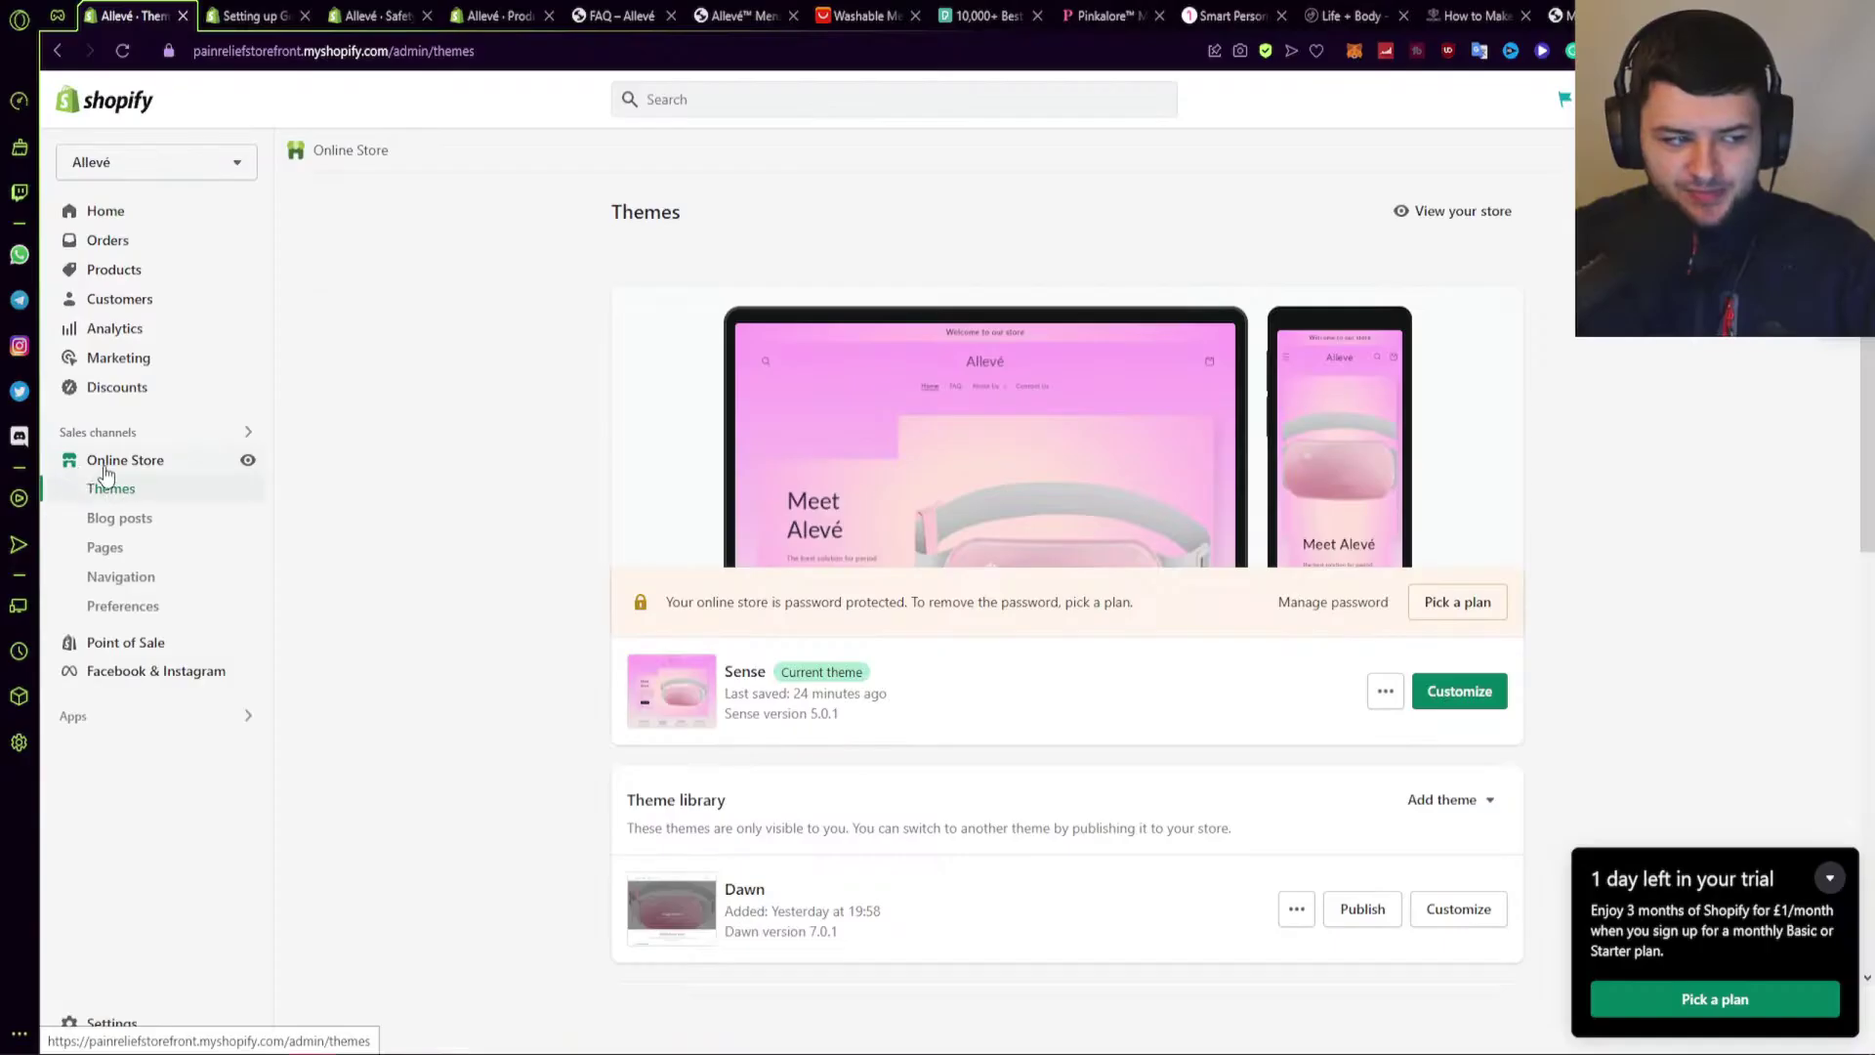
Step: Open the Online Store preferences and examine the Google Analytics account field and the neighbouring tracking and privacy sections
{"action": "scroll", "coordinate": [1230, 410], "scroll_direction": "down", "scroll_amount": 8}
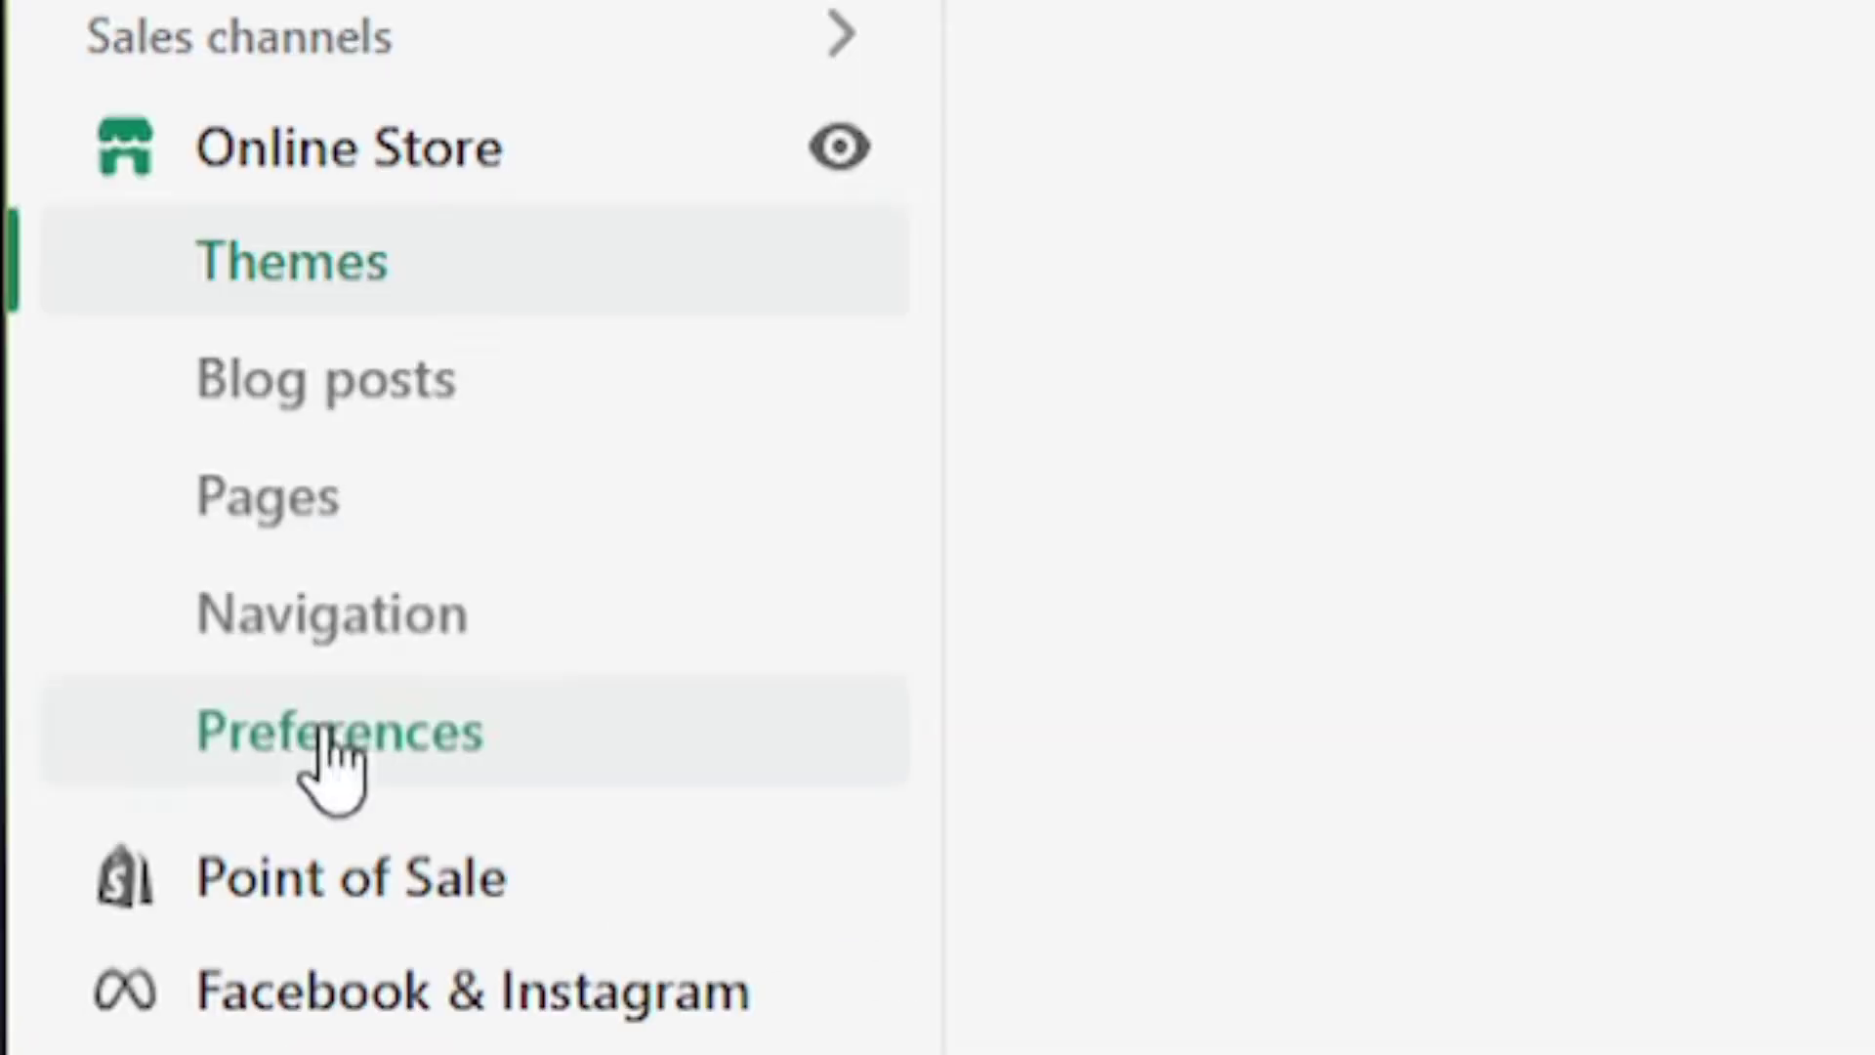
{"action": "left_click", "coordinate": [116, 611]}
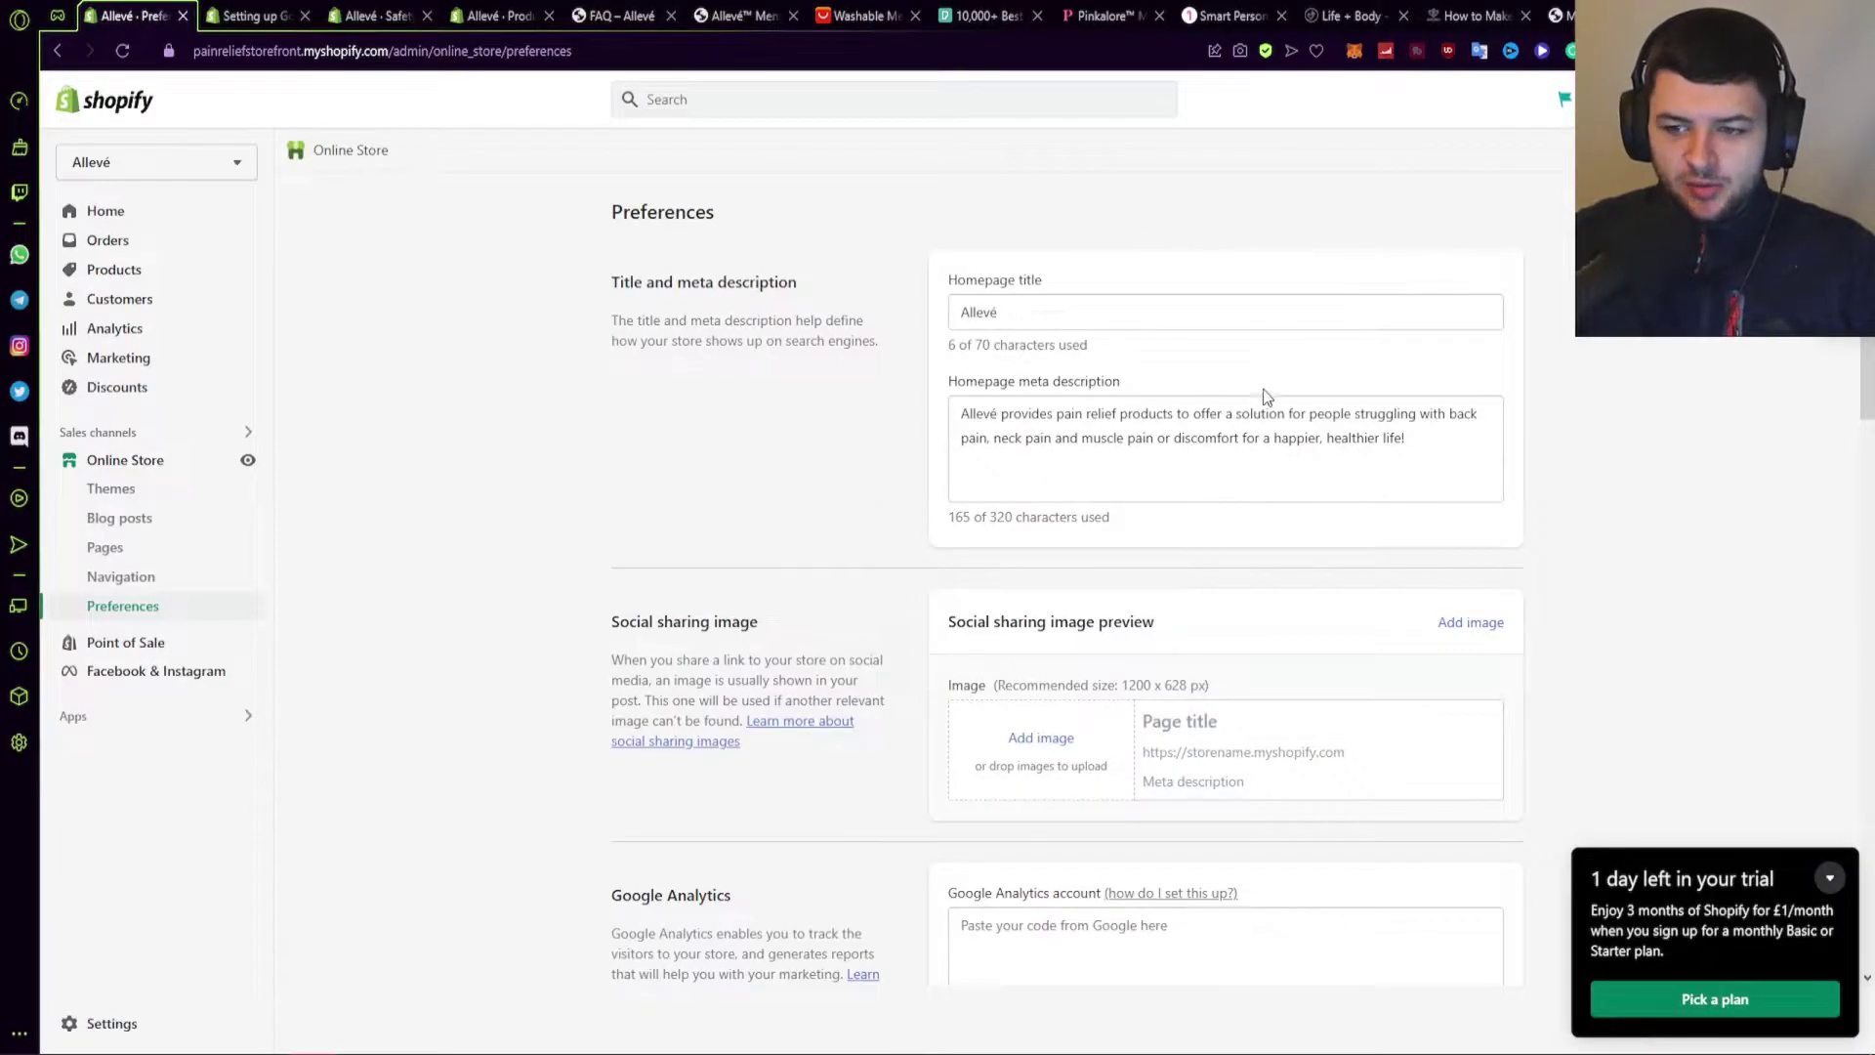
{"action": "scroll", "coordinate": [906, 420], "scroll_direction": "down", "scroll_amount": 3}
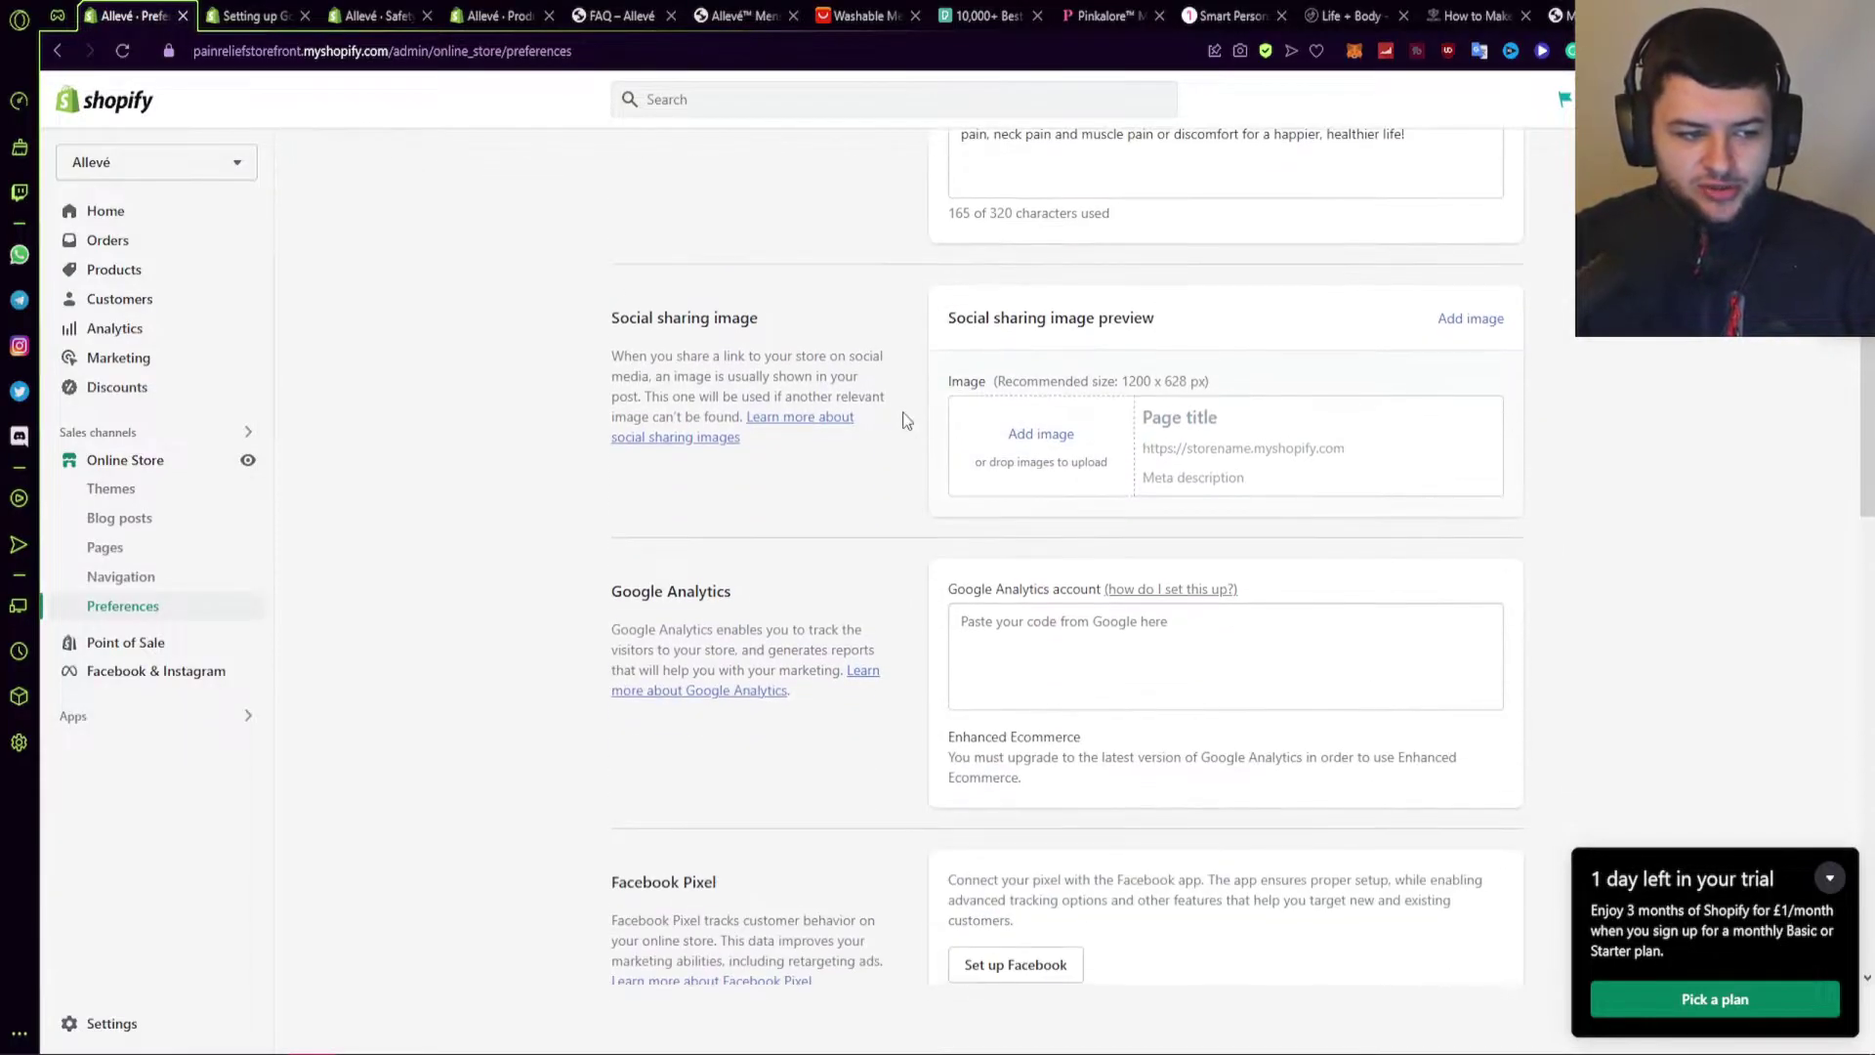
{"action": "scroll", "coordinate": [906, 419], "scroll_direction": "down", "scroll_amount": 2}
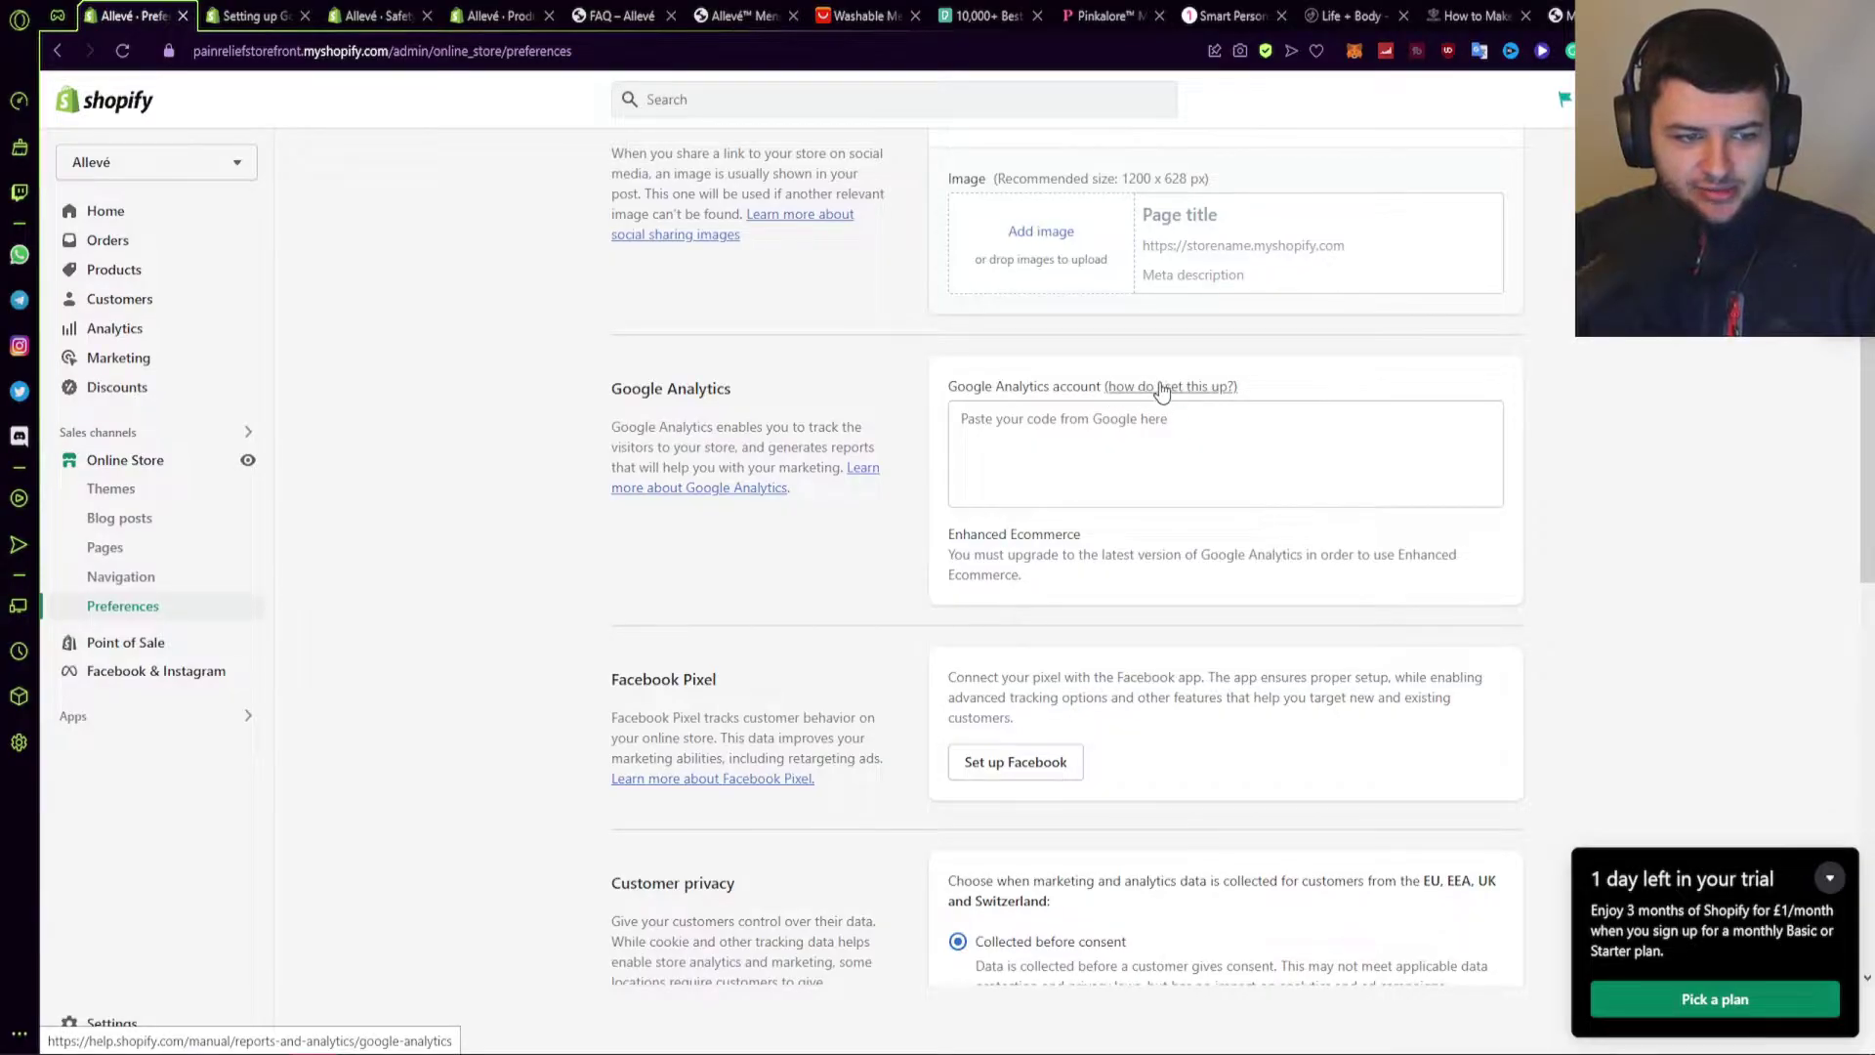
{"action": "left_click", "coordinate": [1034, 415]}
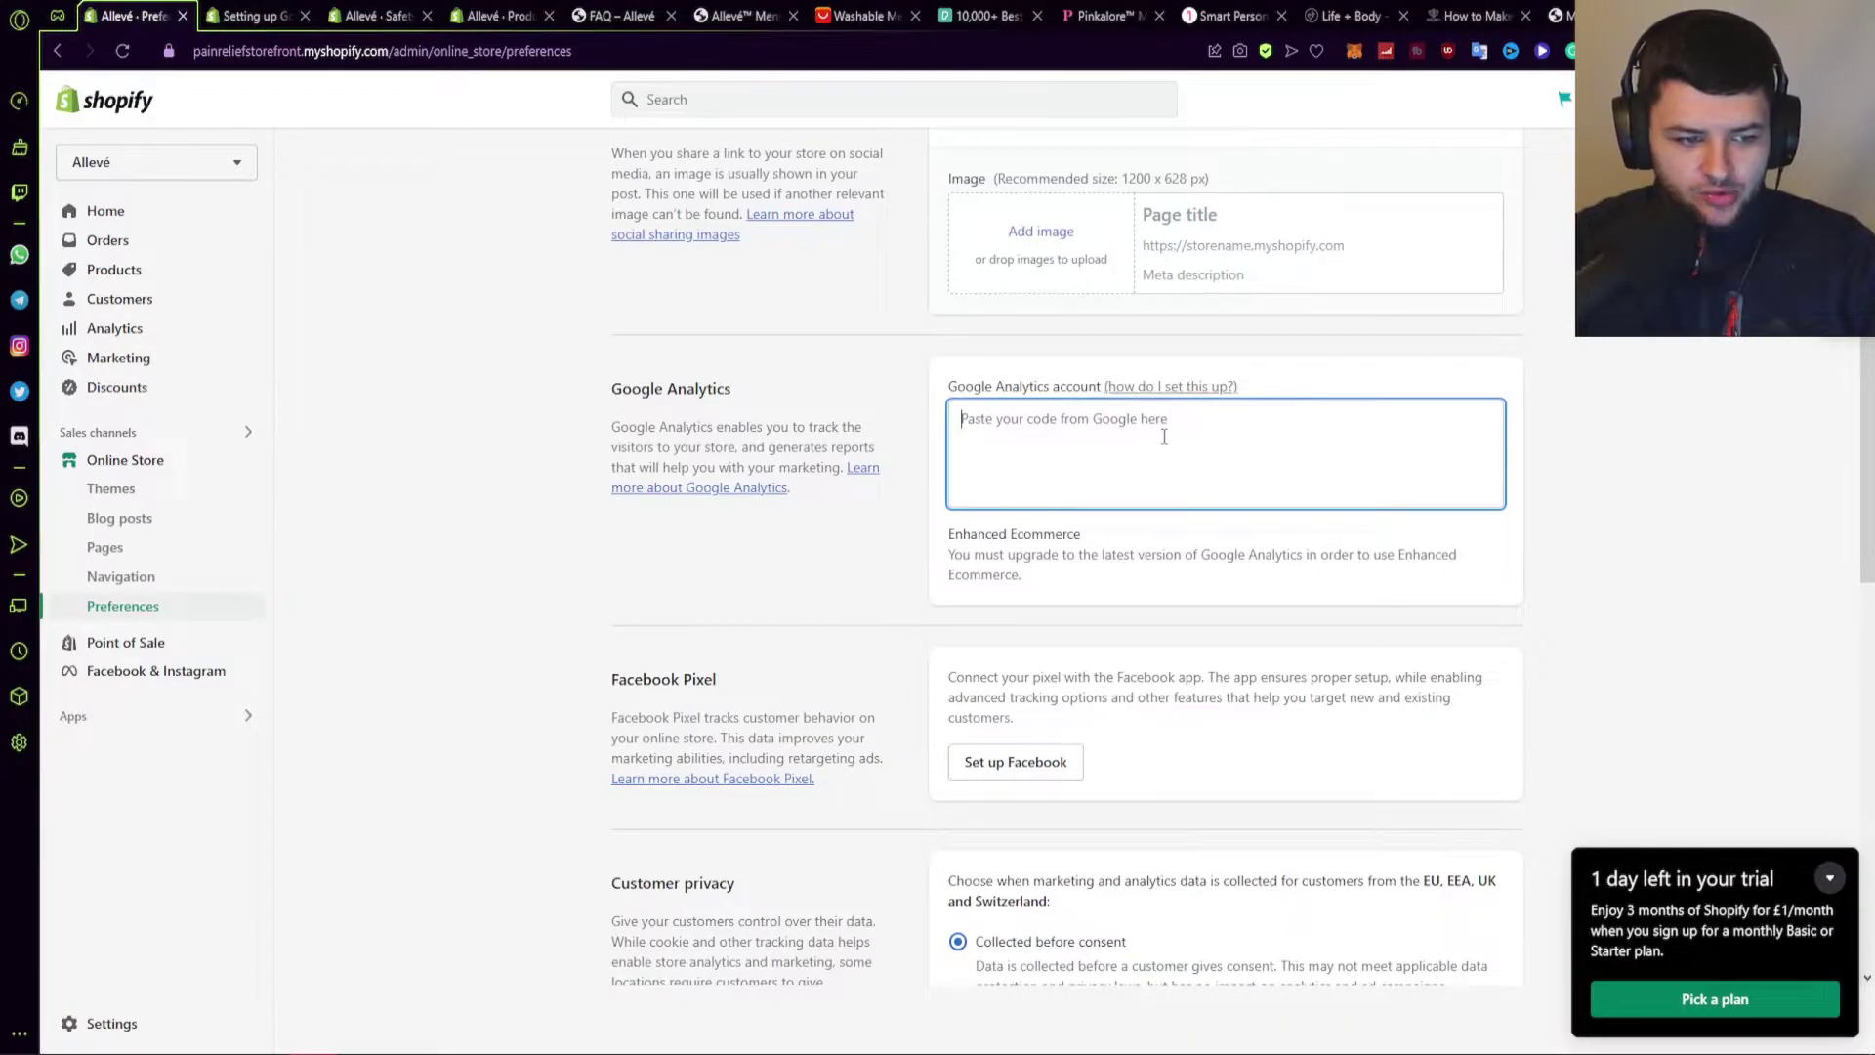
{"action": "left_click", "coordinate": [789, 508]}
{"action": "scroll", "coordinate": [920, 508], "scroll_direction": "down", "scroll_amount": 6}
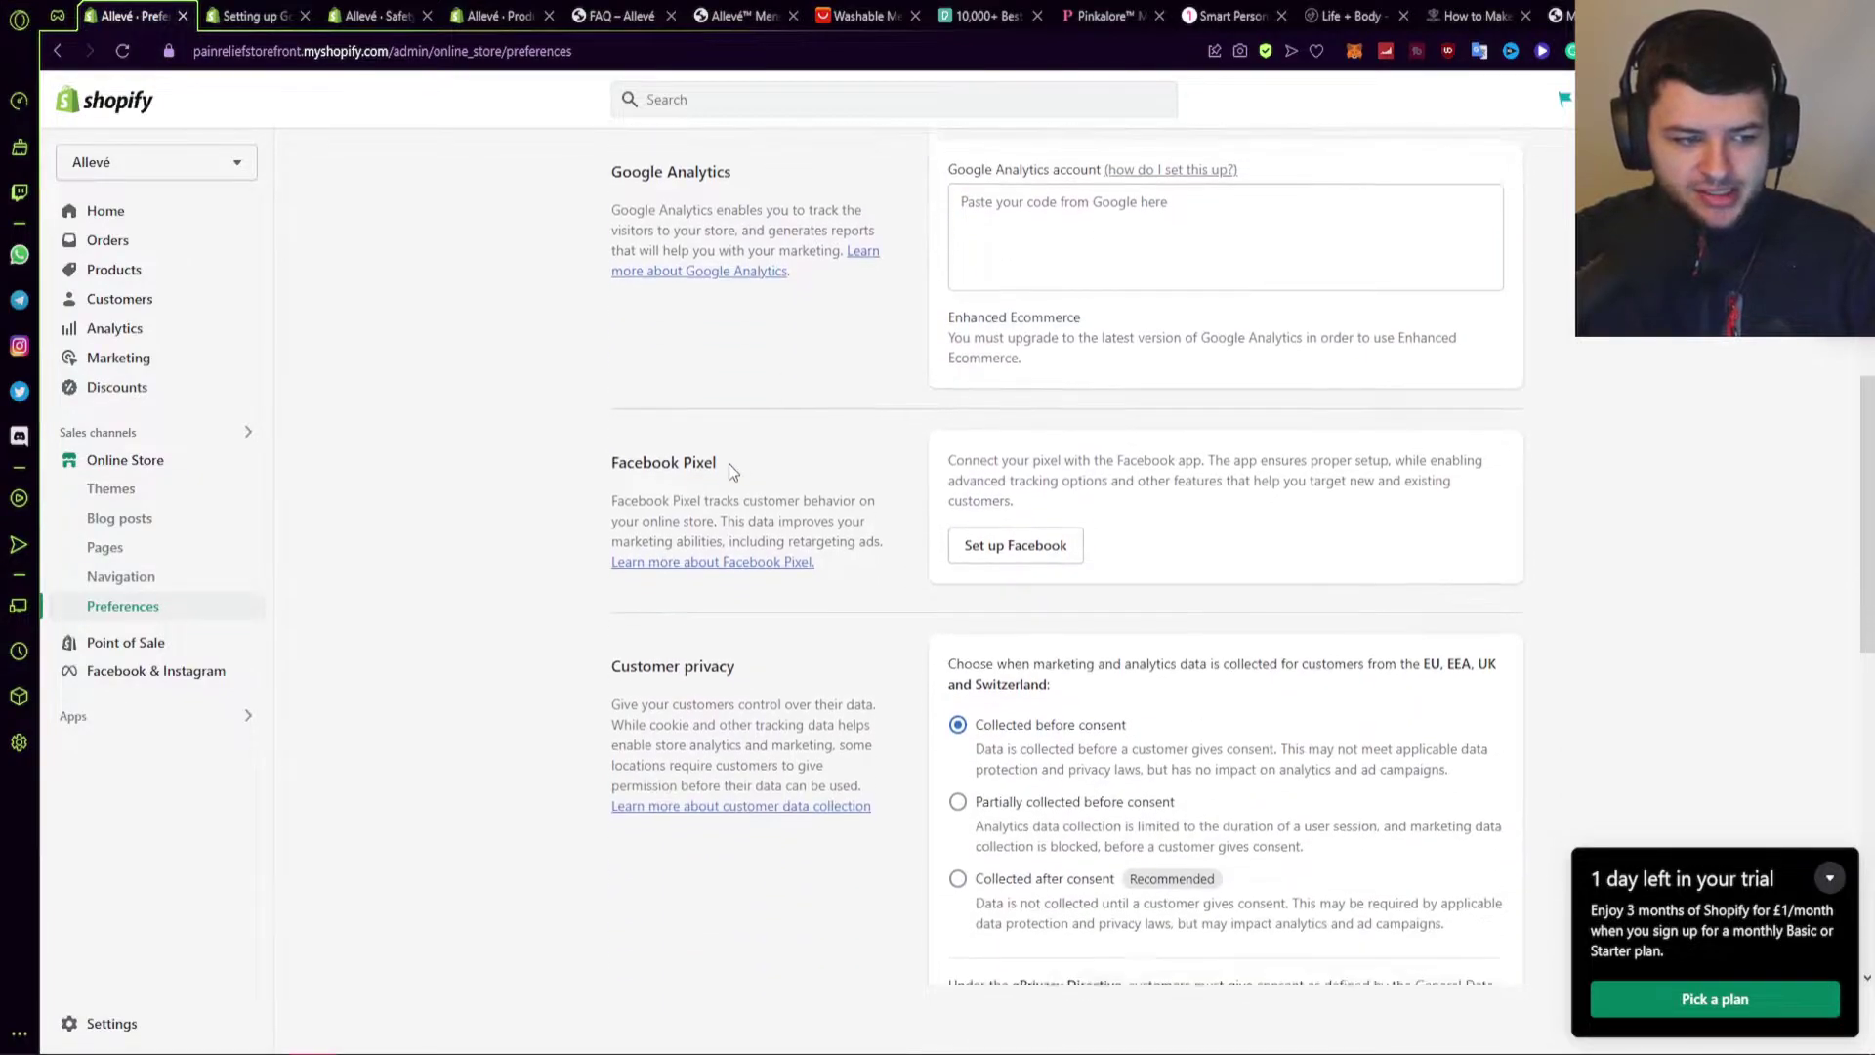
{"action": "scroll", "coordinate": [655, 440], "scroll_direction": "down", "scroll_amount": 4}
{"action": "scroll", "coordinate": [816, 381], "scroll_direction": "up", "scroll_amount": 11}
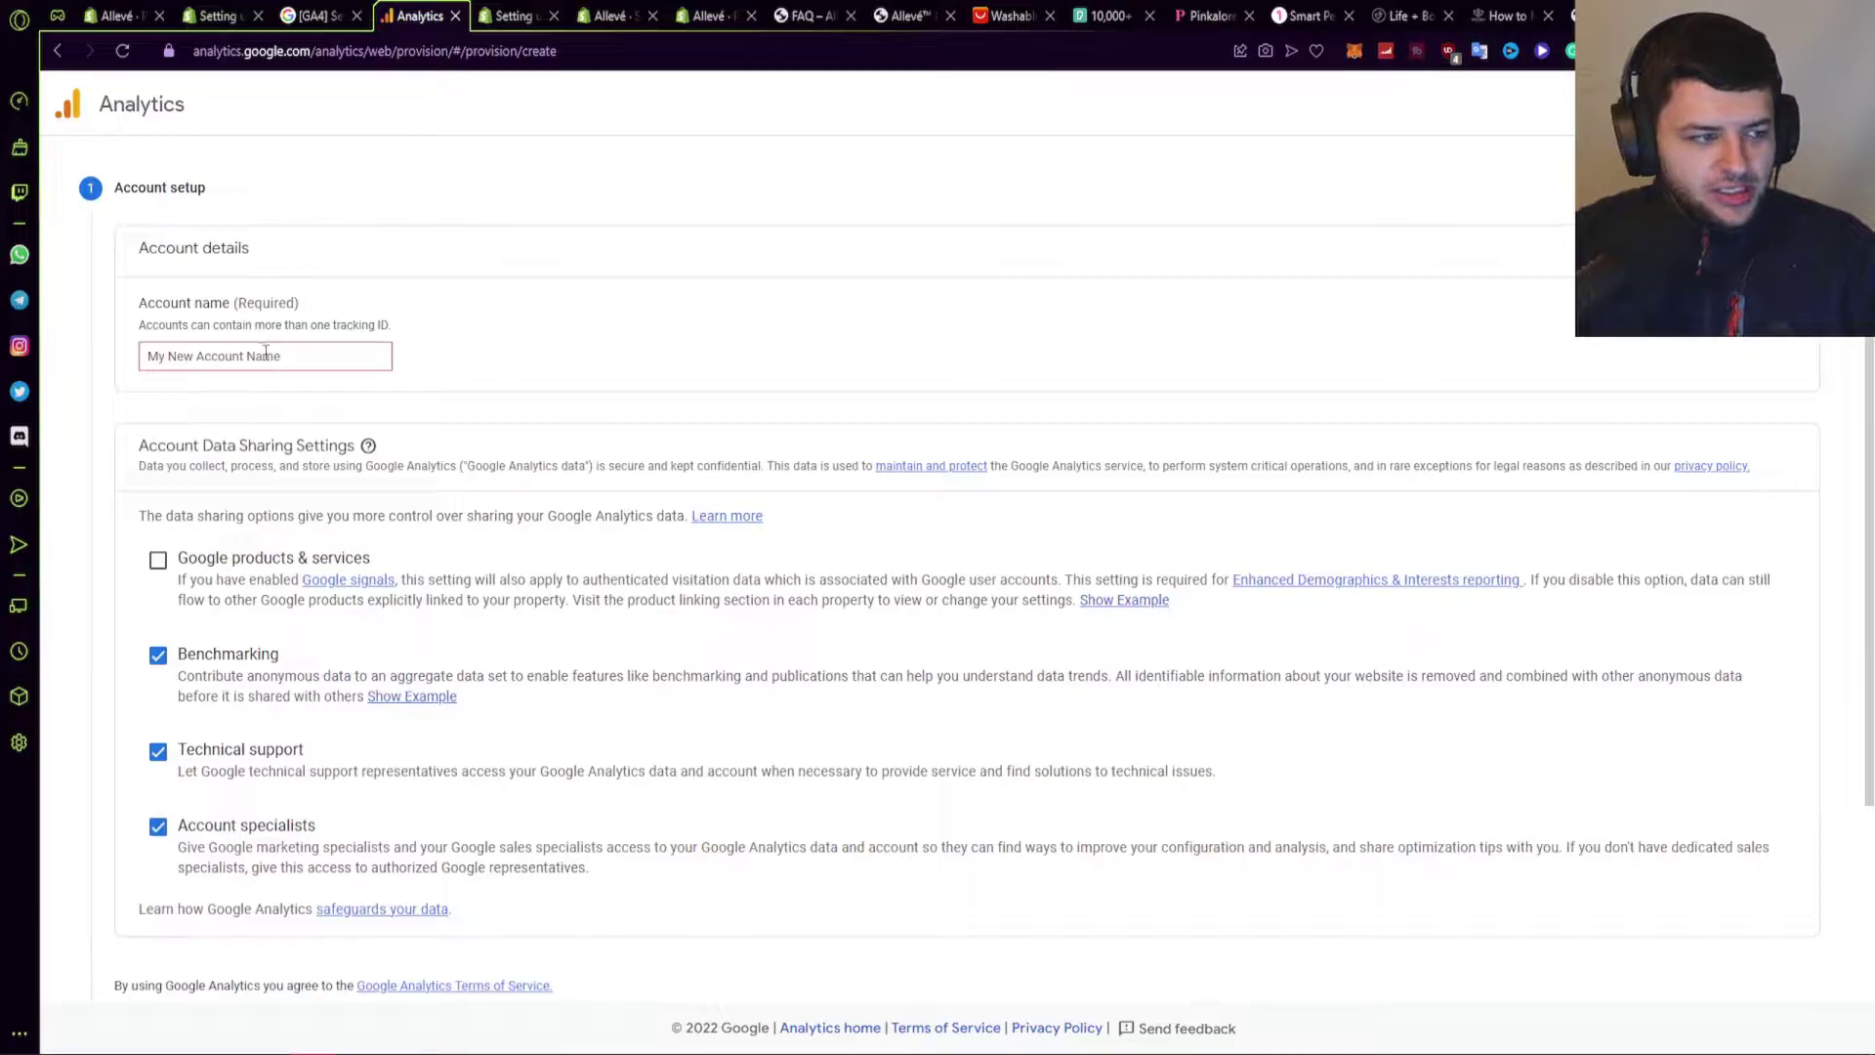
Step: Name the new Google Analytics account "shopify" and its property "Shopify"
{"action": "left_click", "coordinate": [234, 357]}
{"action": "type", "text": "shopify"}
{"action": "left_click", "coordinate": [430, 375]}
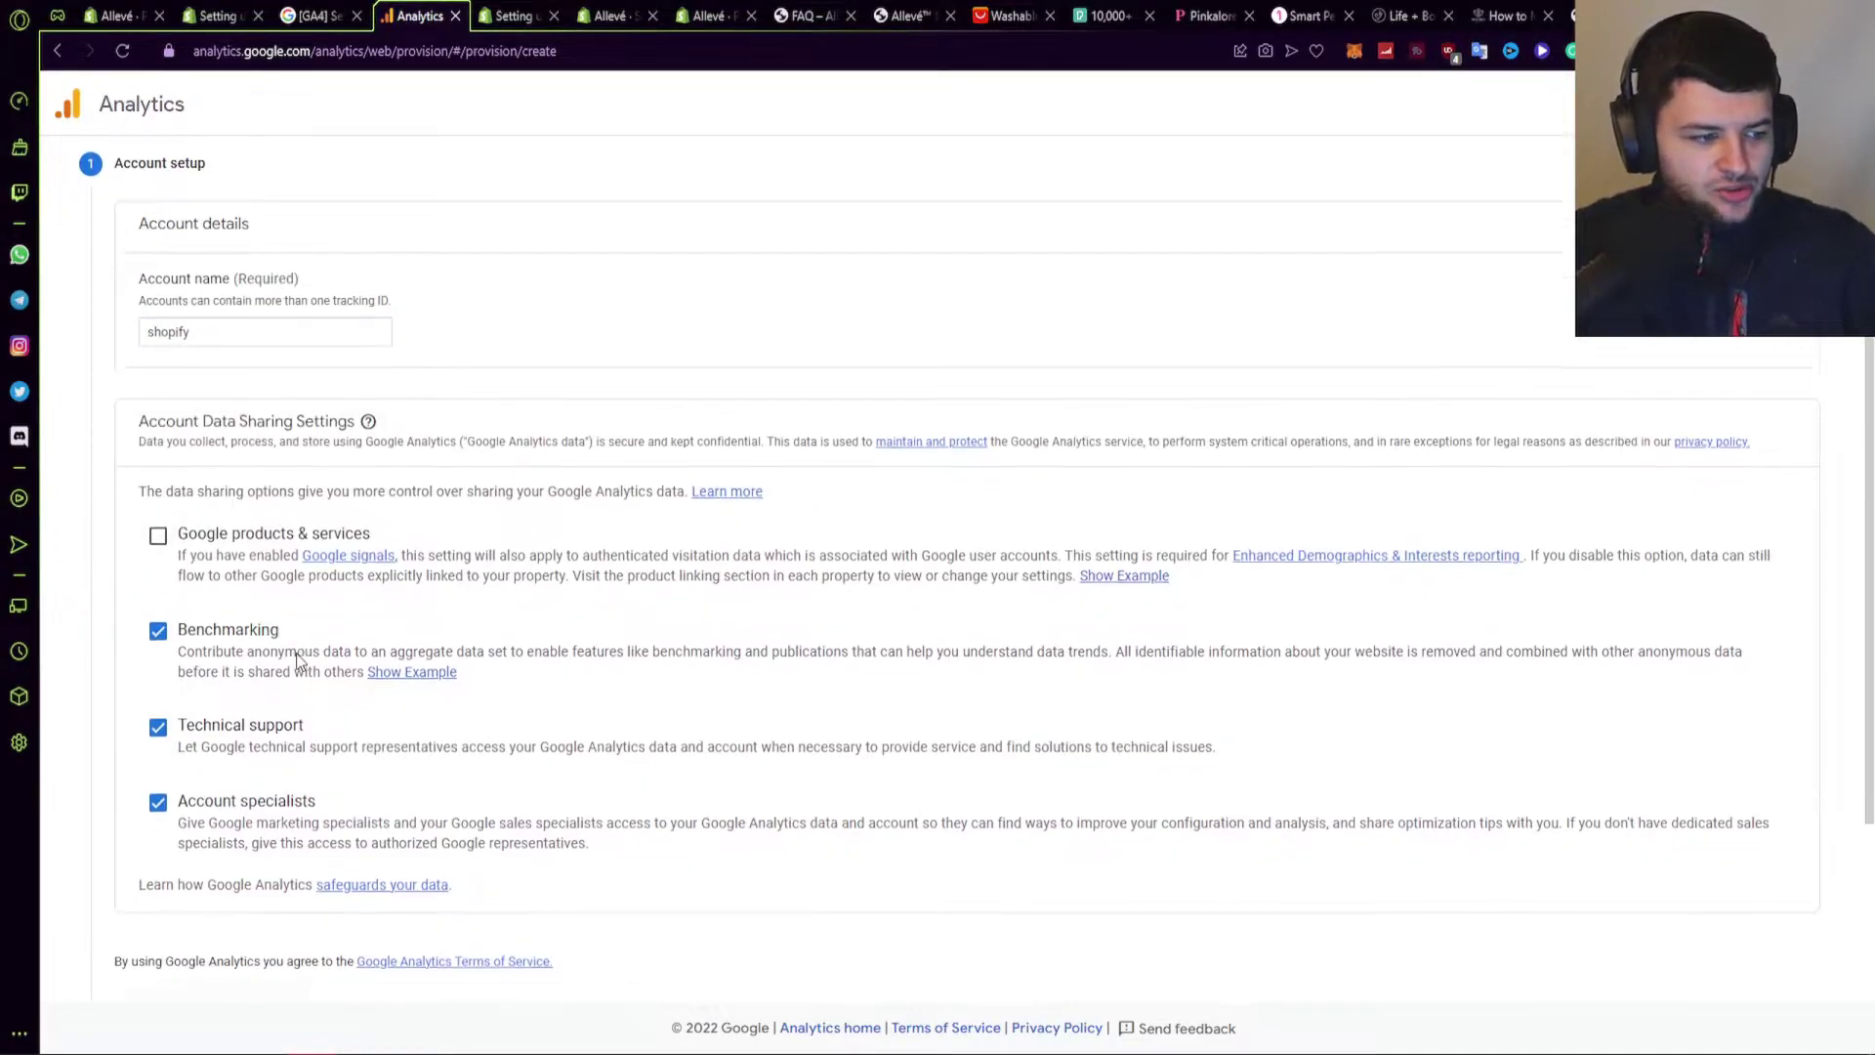
{"action": "scroll", "coordinate": [293, 673], "scroll_direction": "down", "scroll_amount": 3}
{"action": "left_click", "coordinate": [156, 811]}
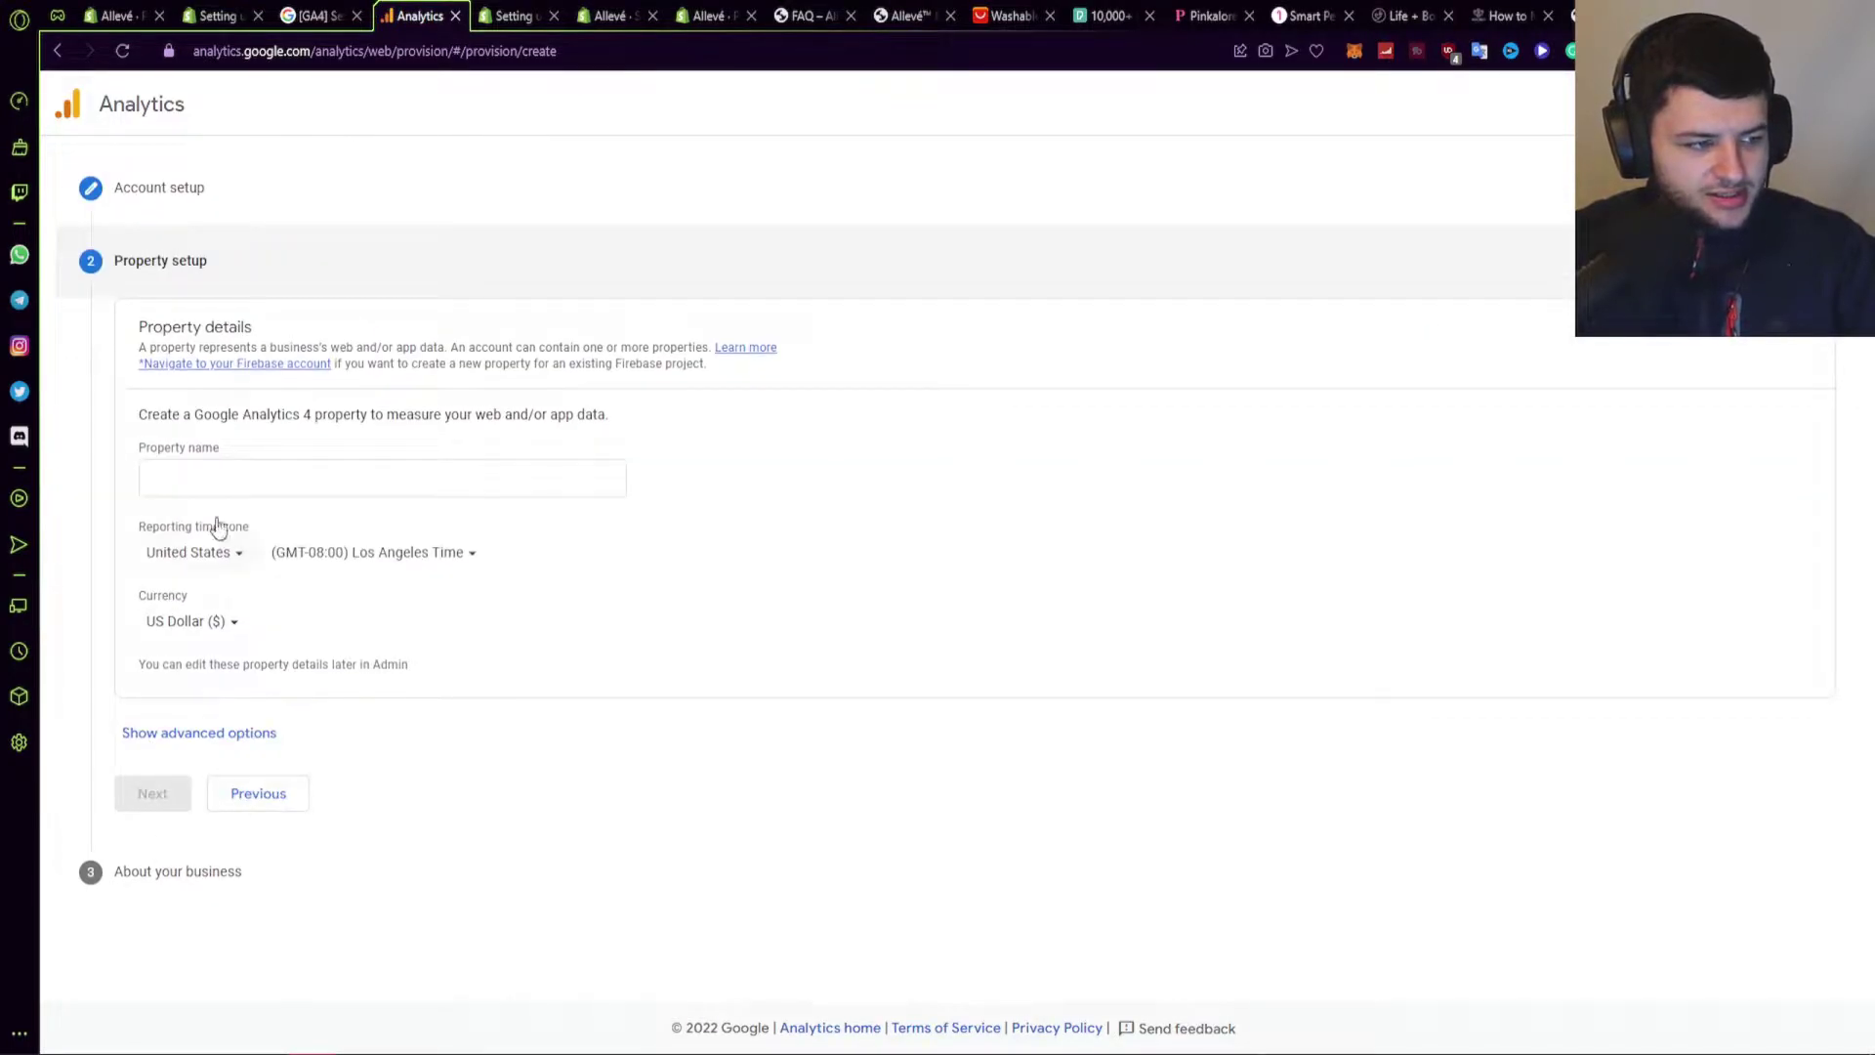
{"action": "type", "text": "Shopify"}
{"action": "left_click", "coordinate": [156, 798]}
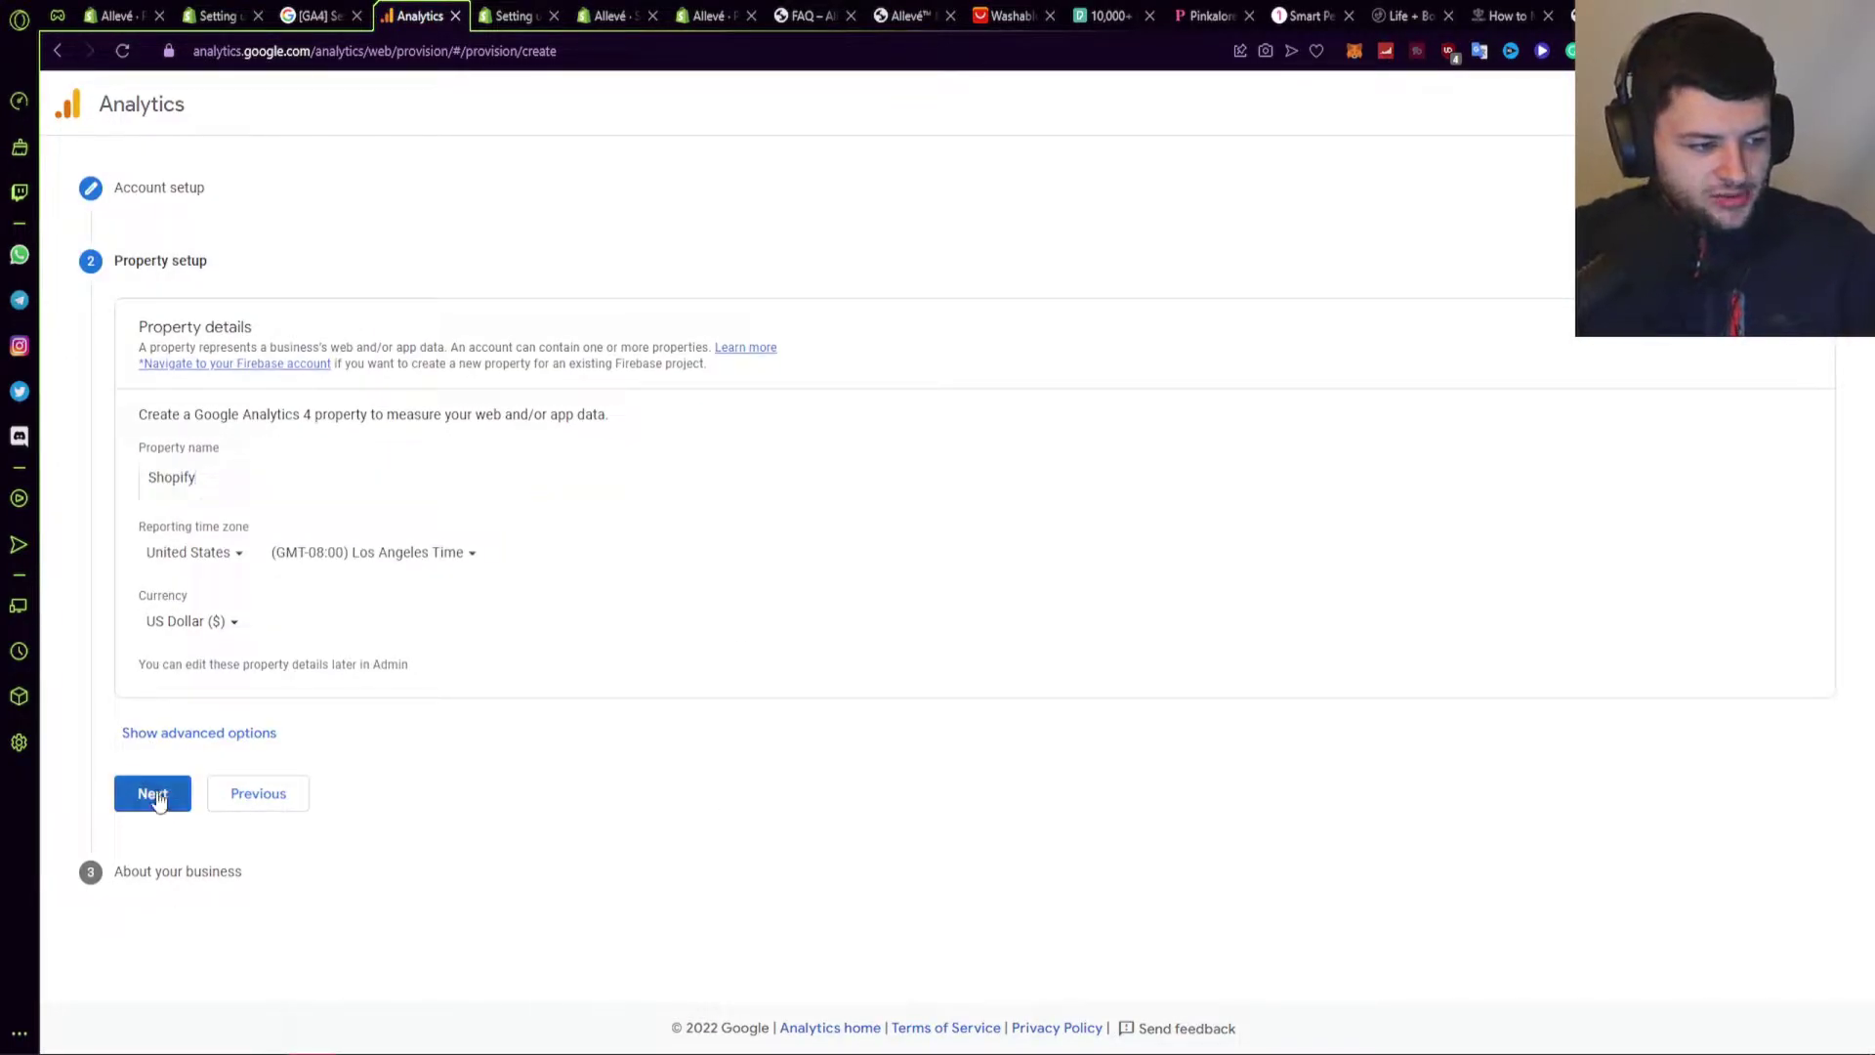
Step: Describe the business as Beauty & Fitness, Small, with customer engagement, multi-device data, advertising cost, conversions, online sales and lead generation as intended uses
{"action": "left_click", "coordinate": [164, 516]}
{"action": "left_click", "coordinate": [253, 694]}
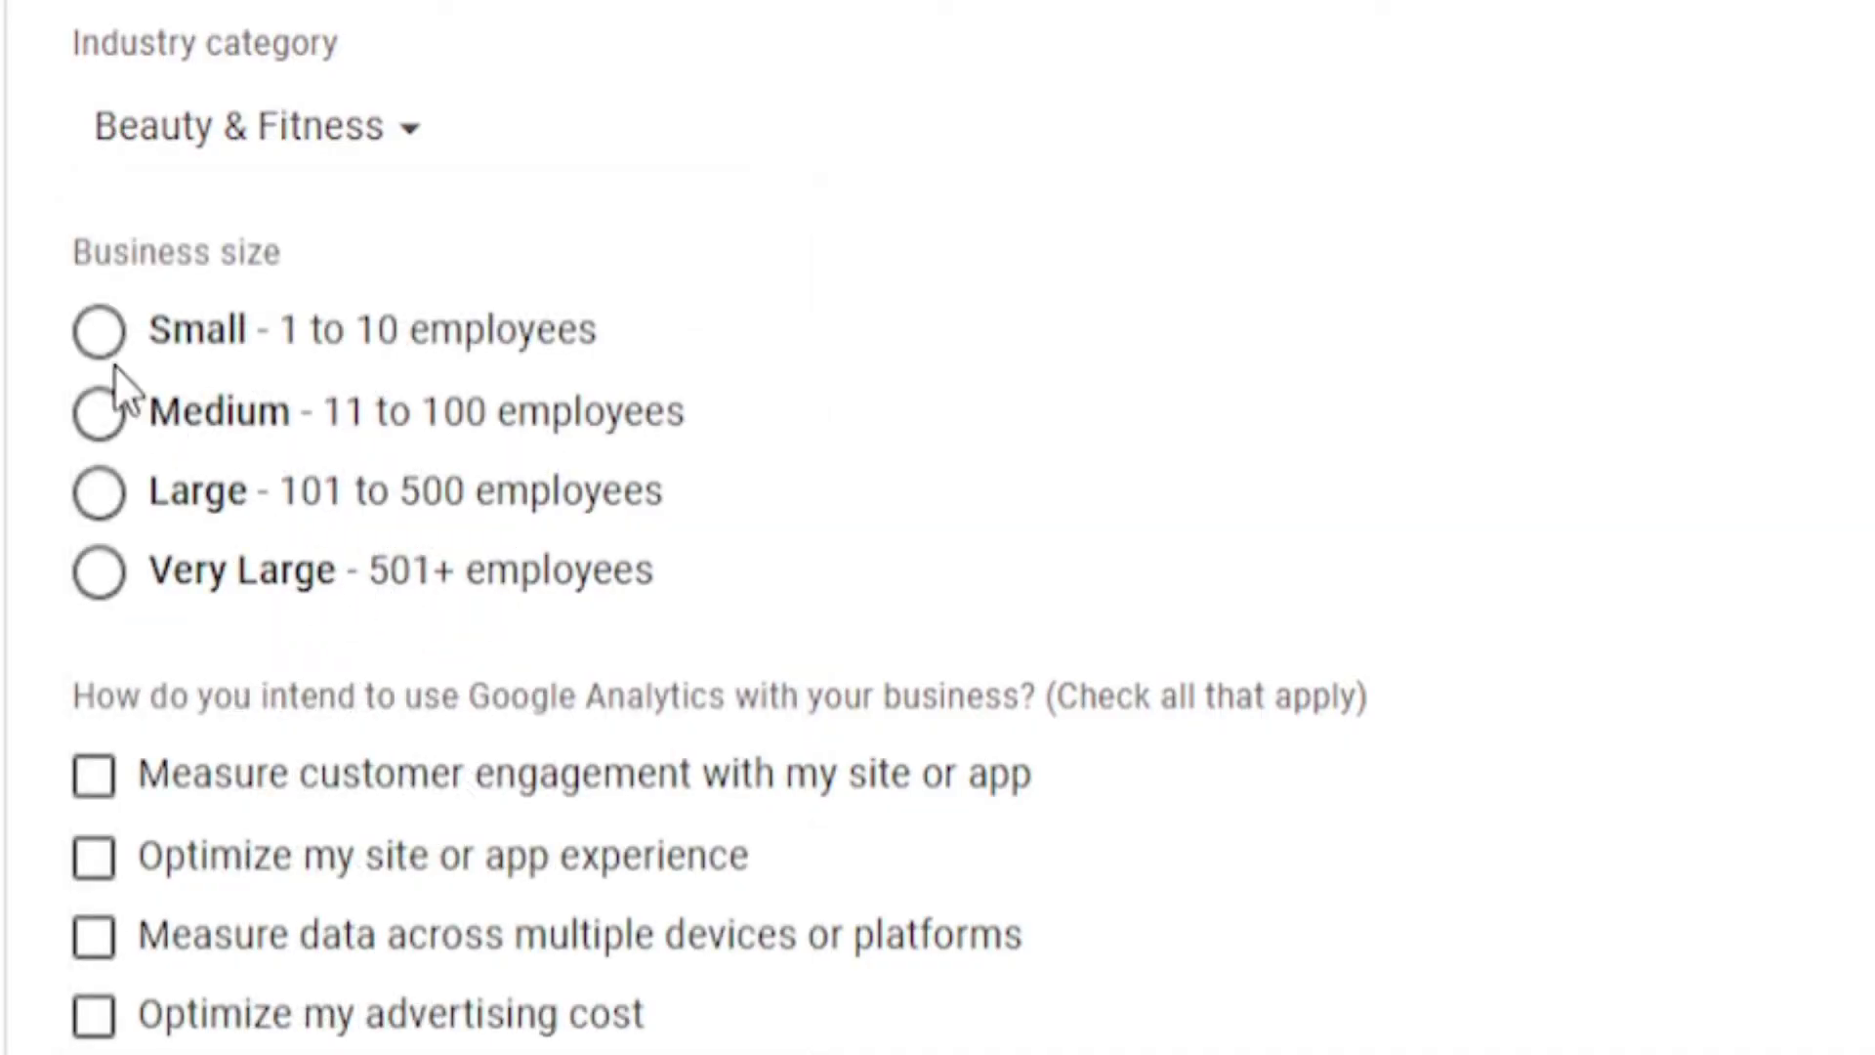
{"action": "left_click", "coordinate": [96, 330]}
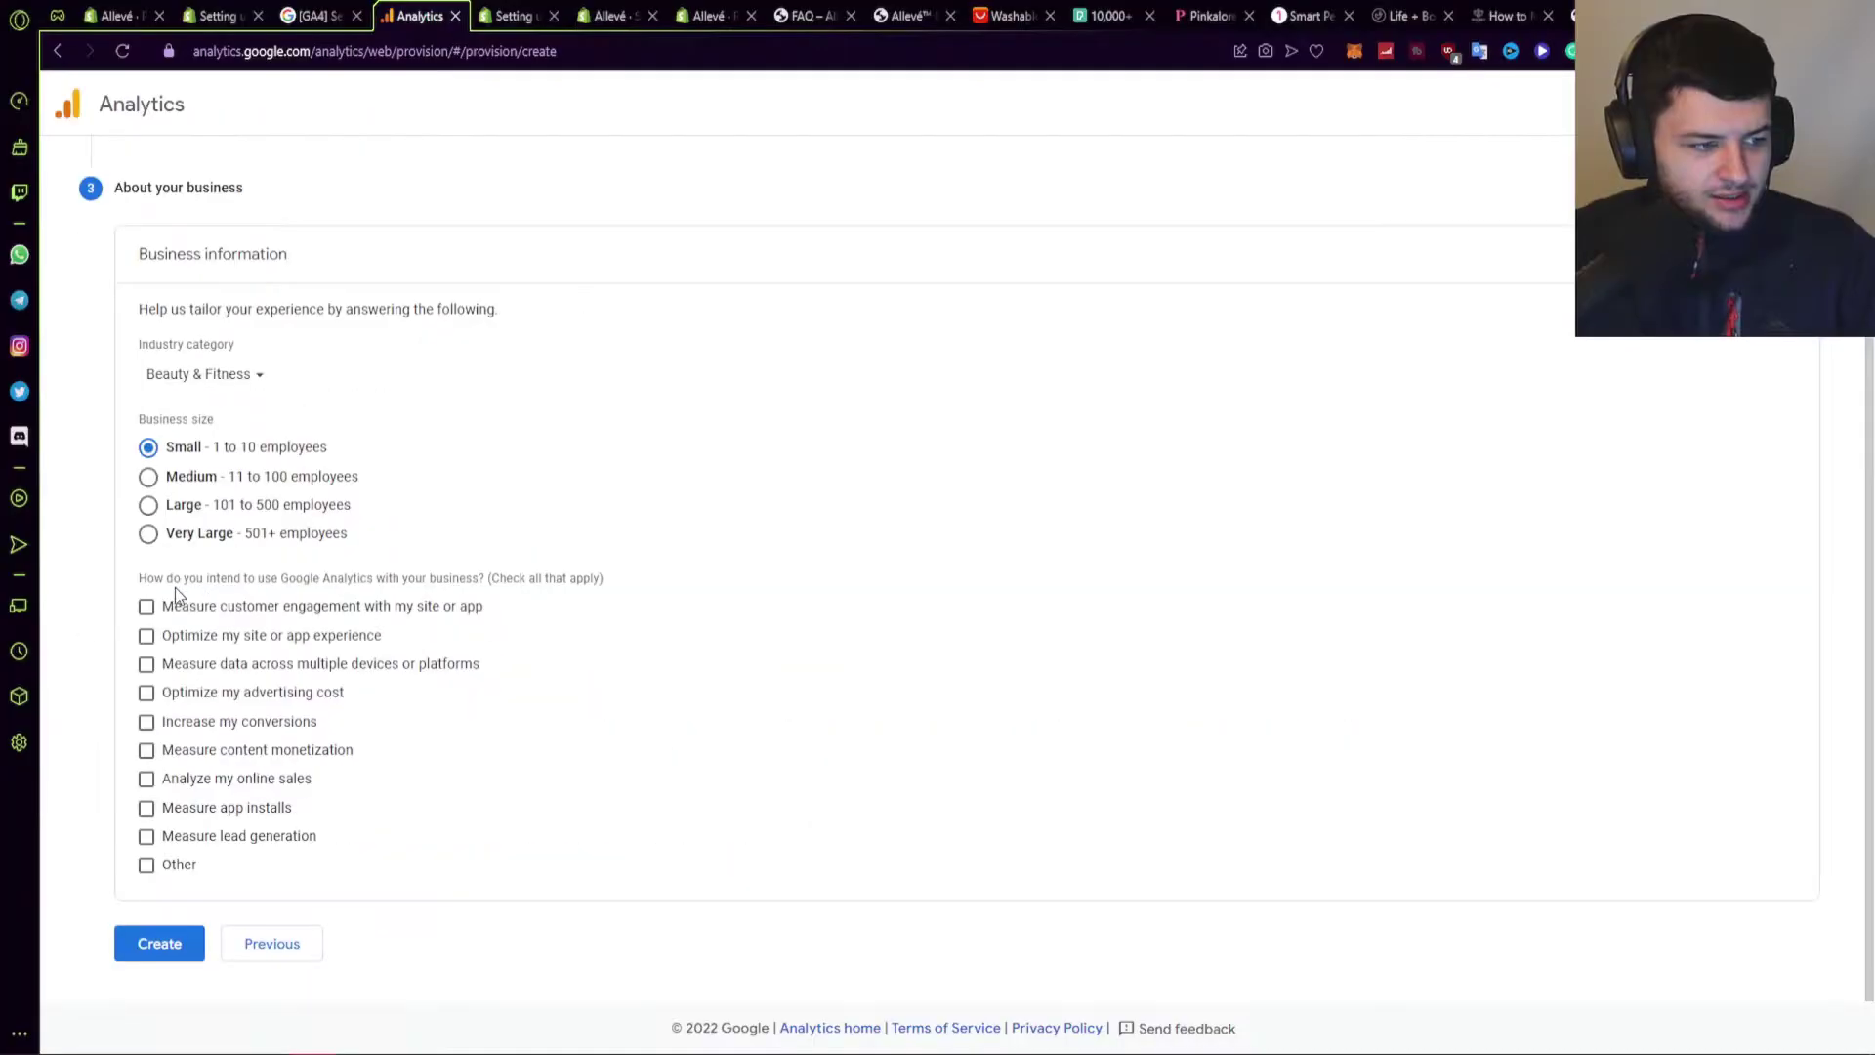
{"action": "left_click", "coordinate": [145, 607]}
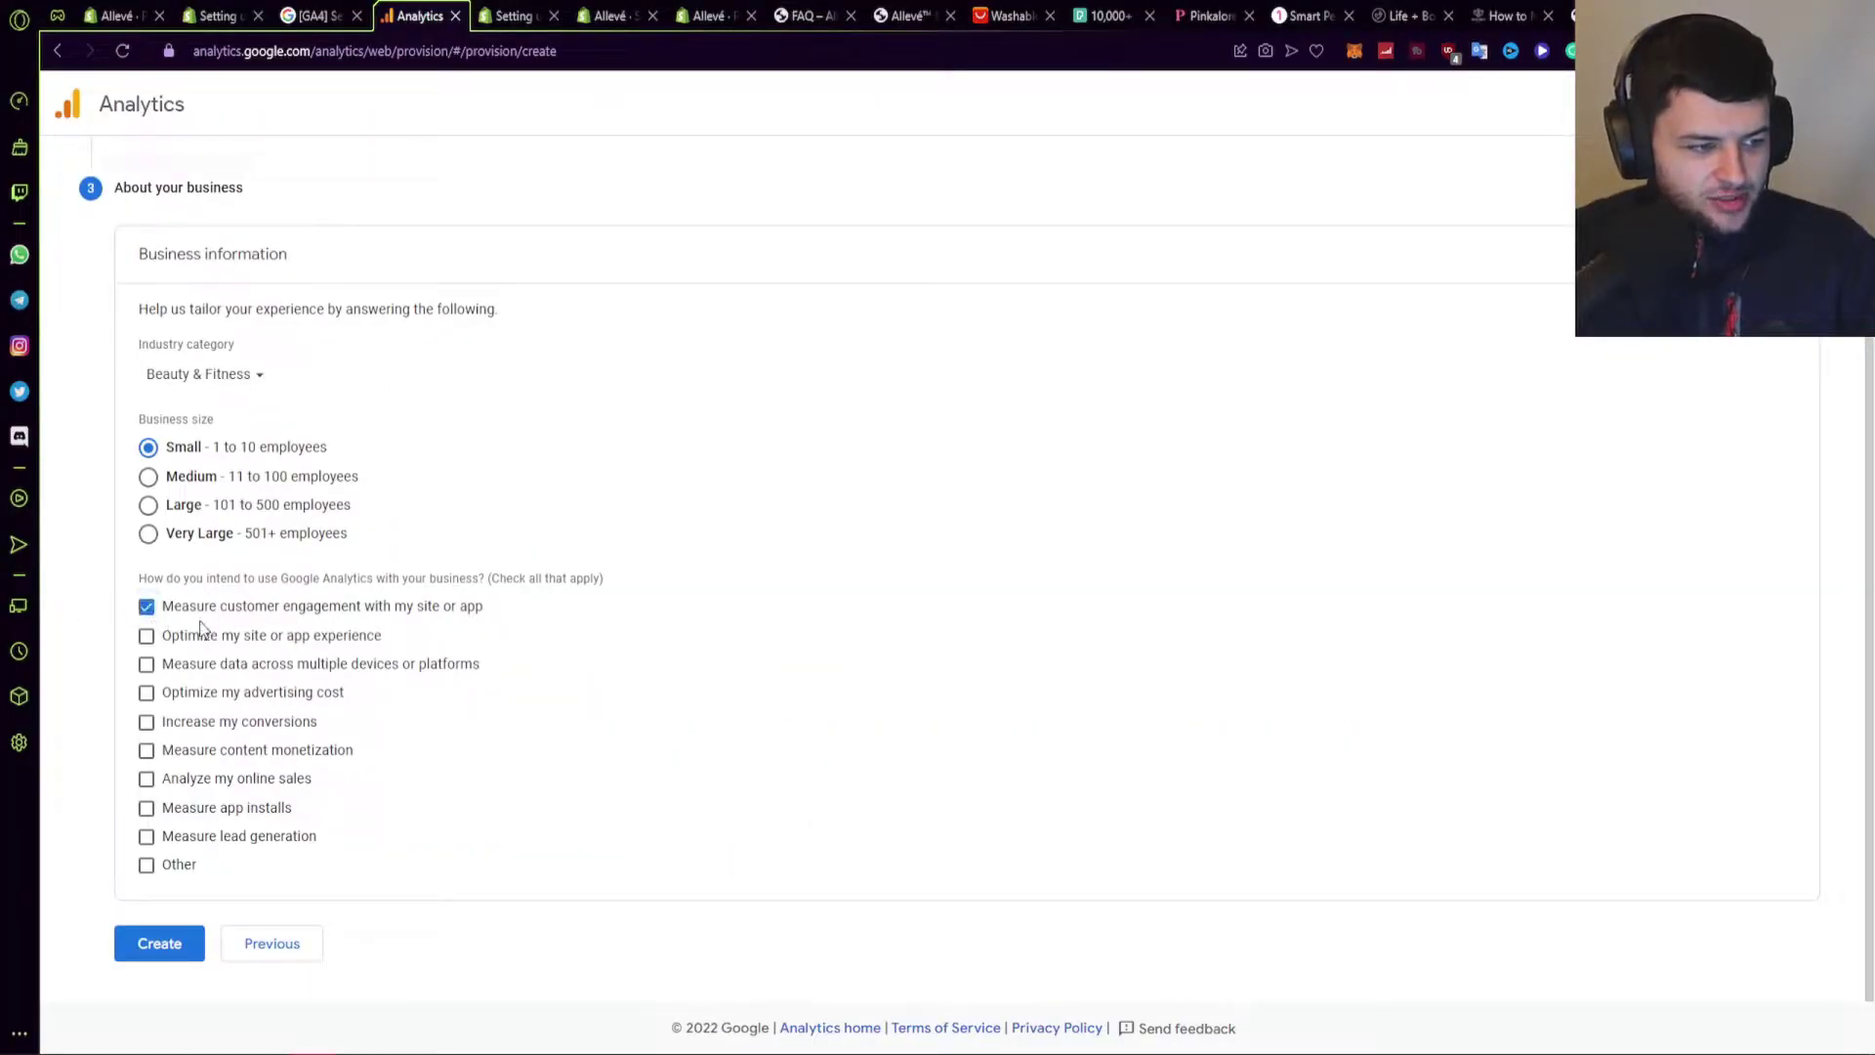
{"action": "left_click", "coordinate": [149, 664]}
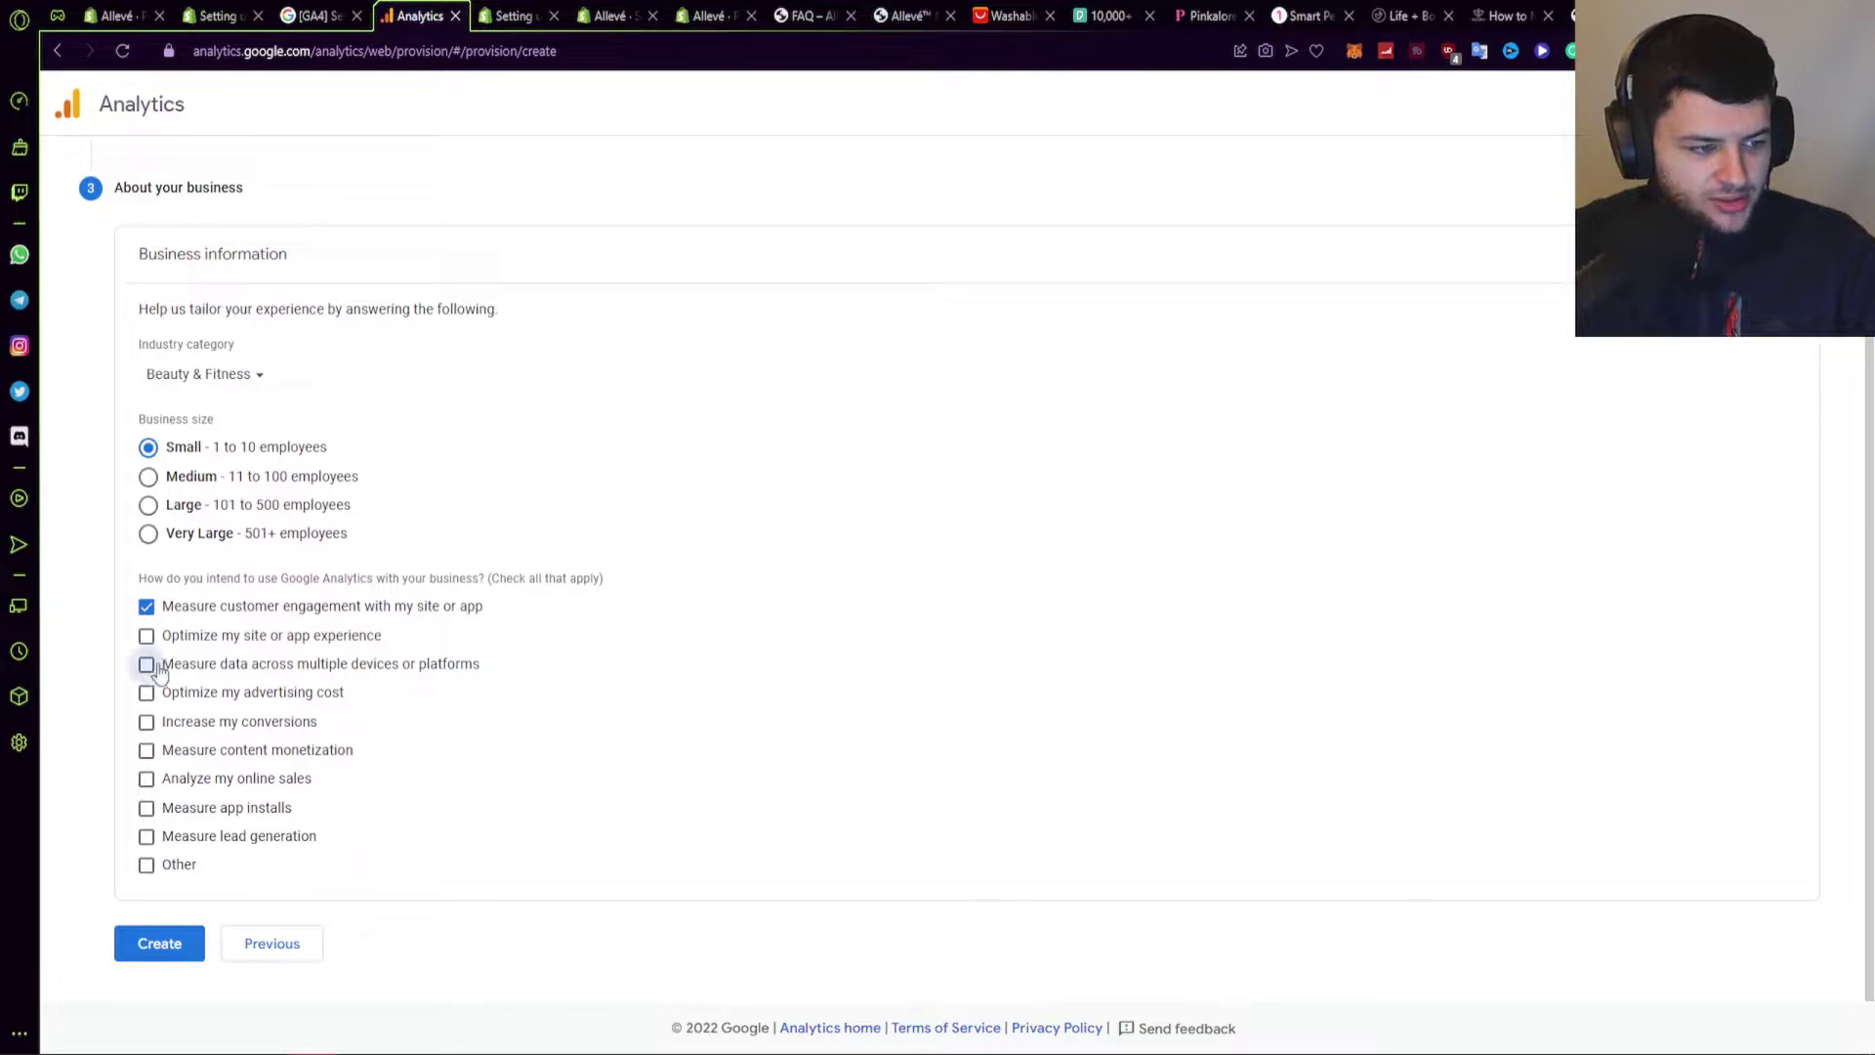
{"action": "left_click", "coordinate": [147, 723]}
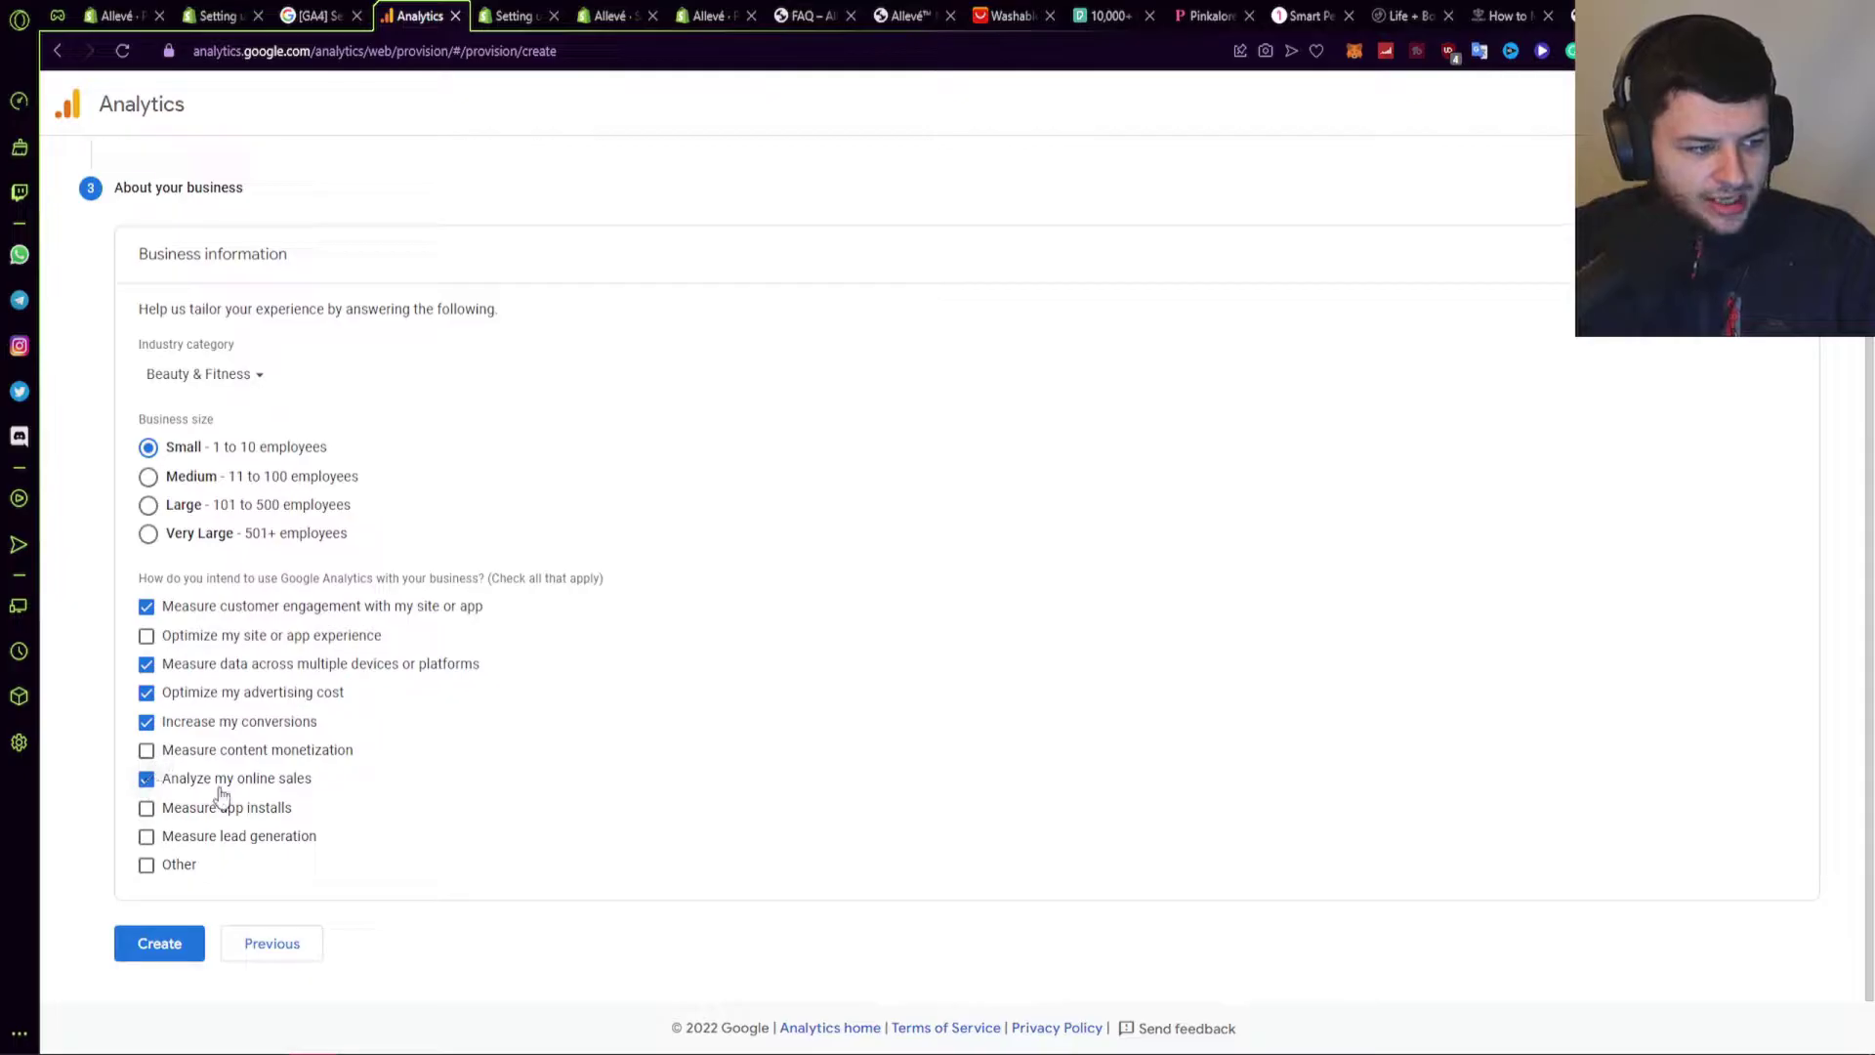
{"action": "left_click", "coordinate": [147, 837]}
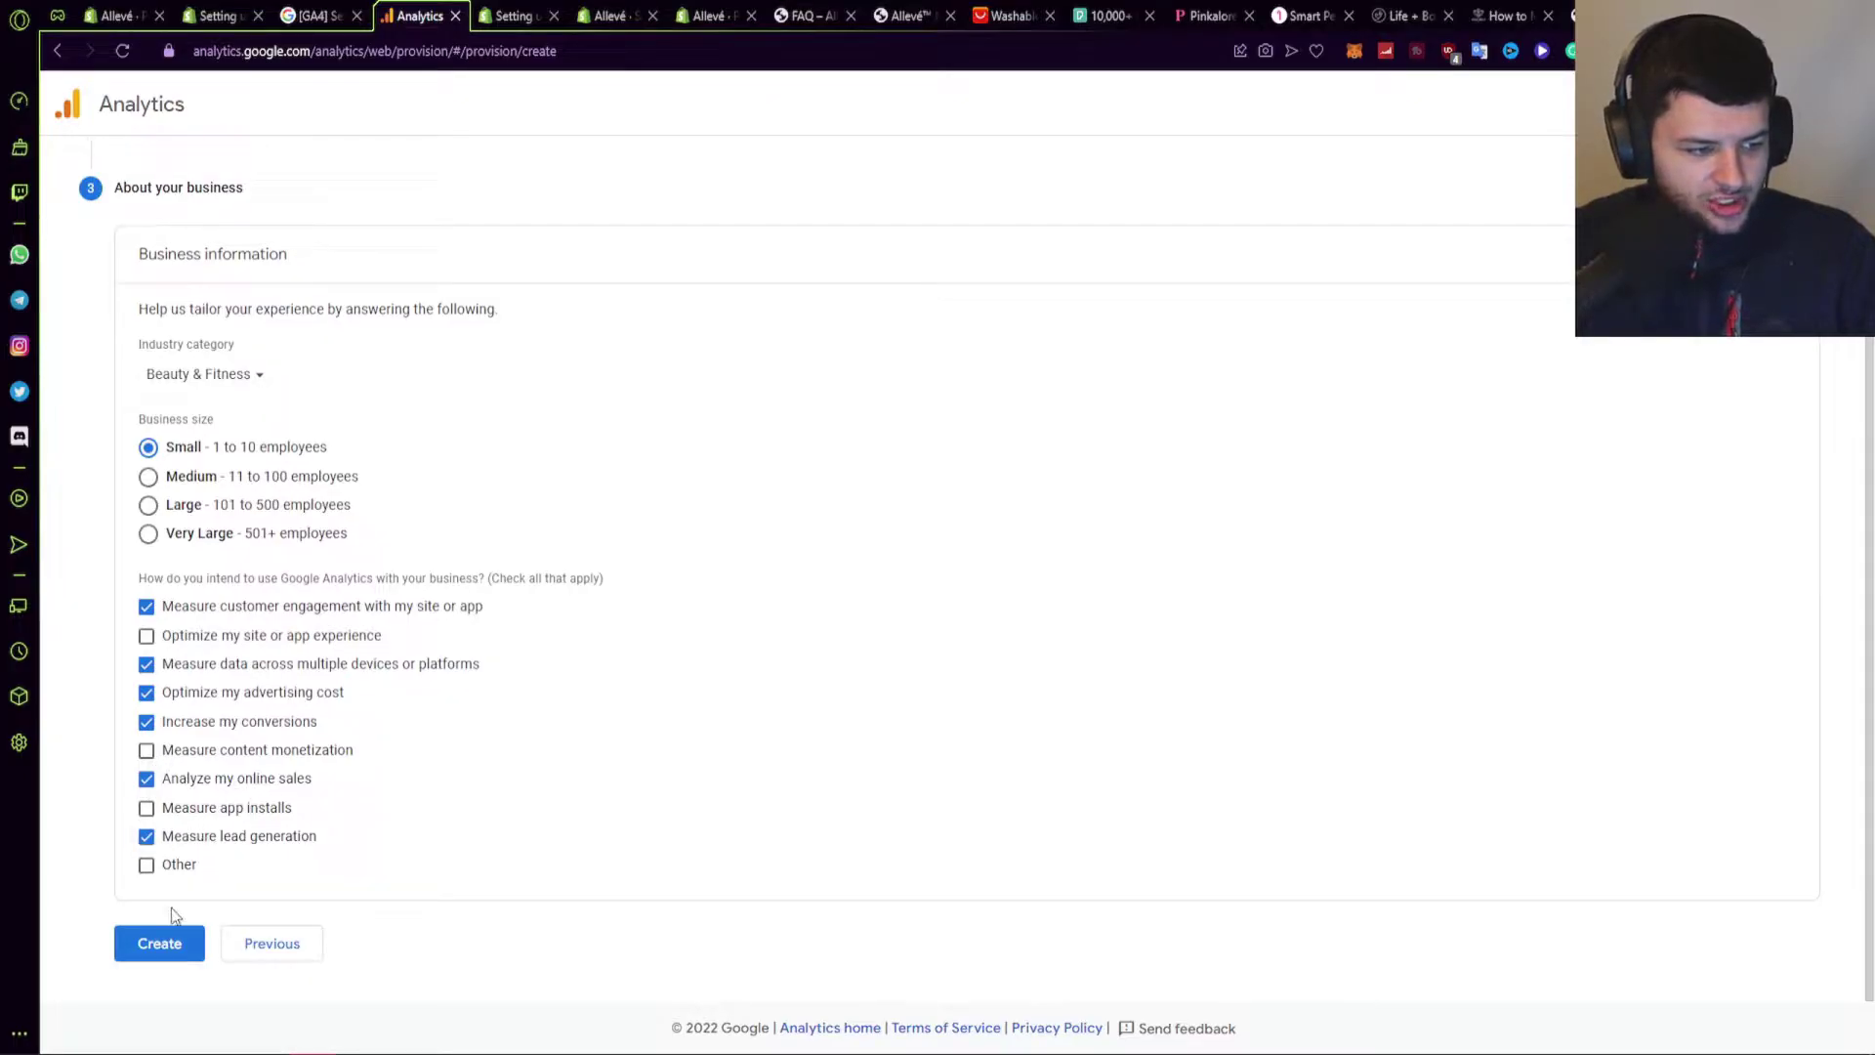
Step: Create the account by accepting the Google Analytics and data processing terms, and save the email communication preferences with nothing selected
{"action": "left_click", "coordinate": [157, 944]}
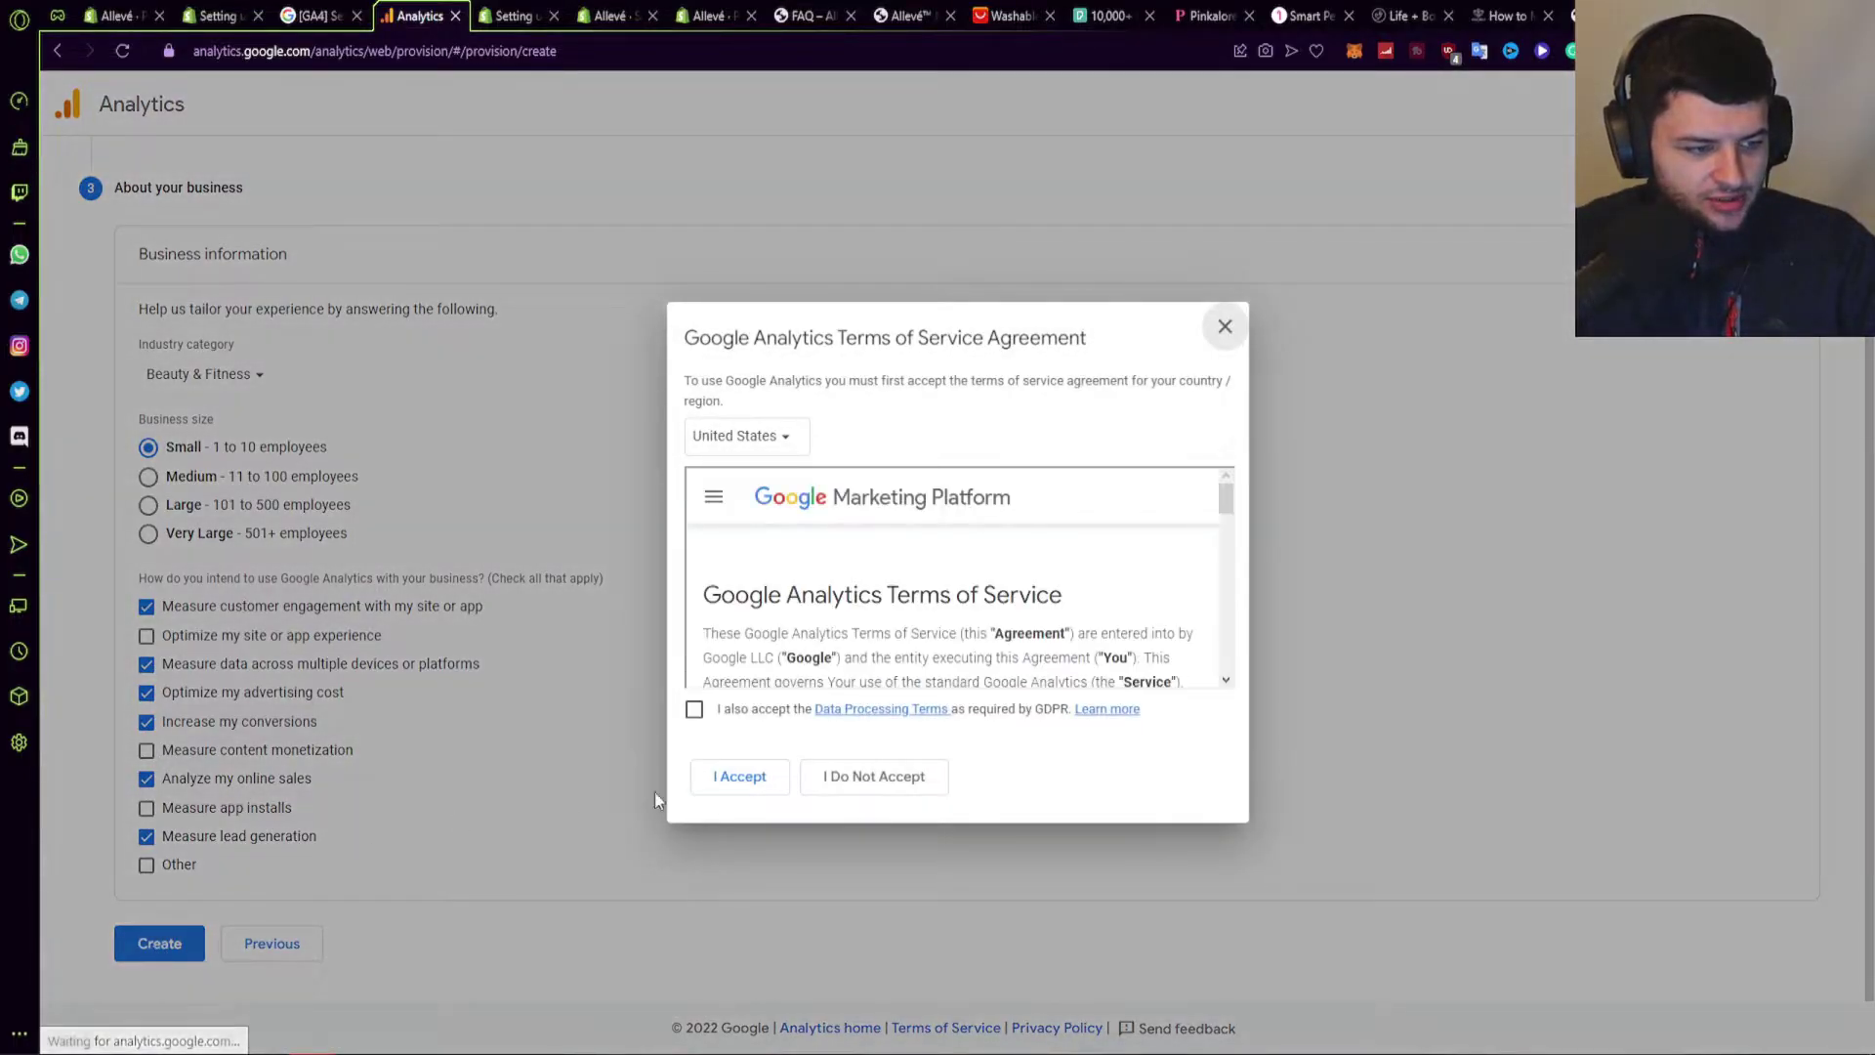
{"action": "left_click", "coordinate": [737, 721]}
{"action": "left_click", "coordinate": [739, 776]}
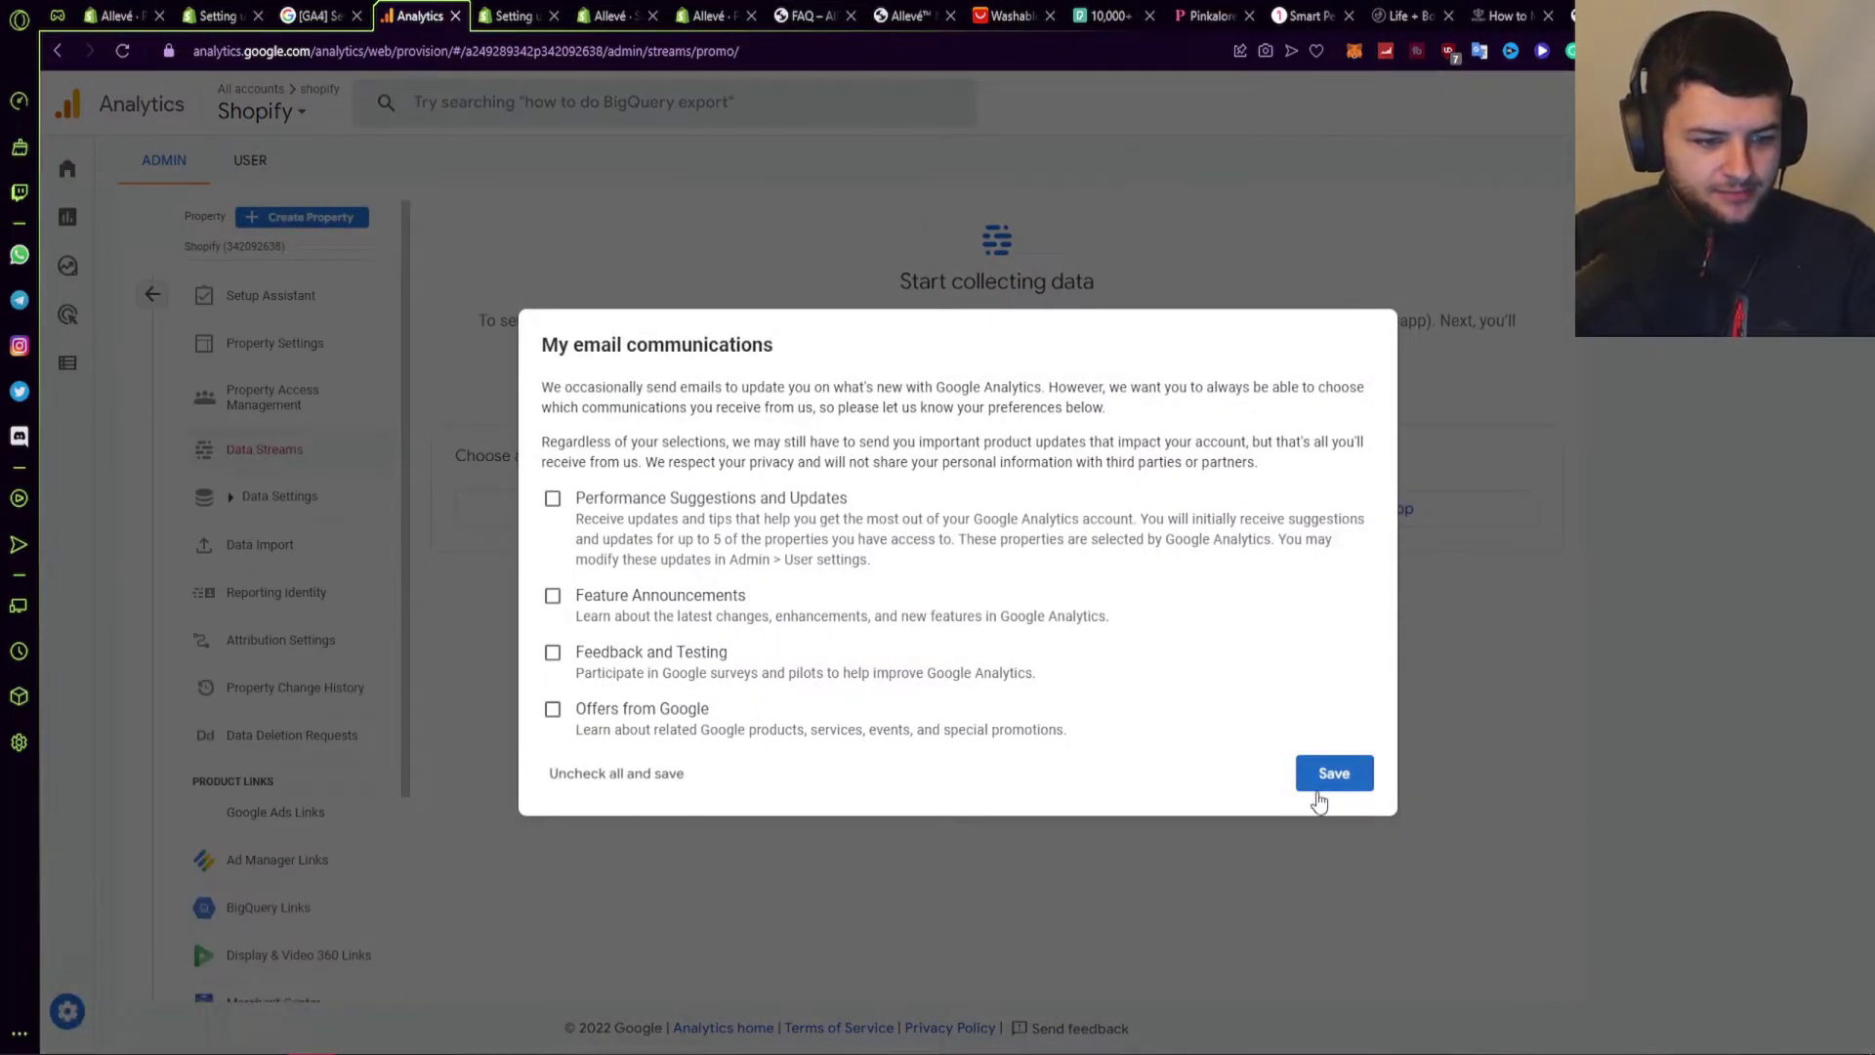
{"action": "left_click", "coordinate": [1309, 791]}
{"action": "left_click", "coordinate": [1144, 489]}
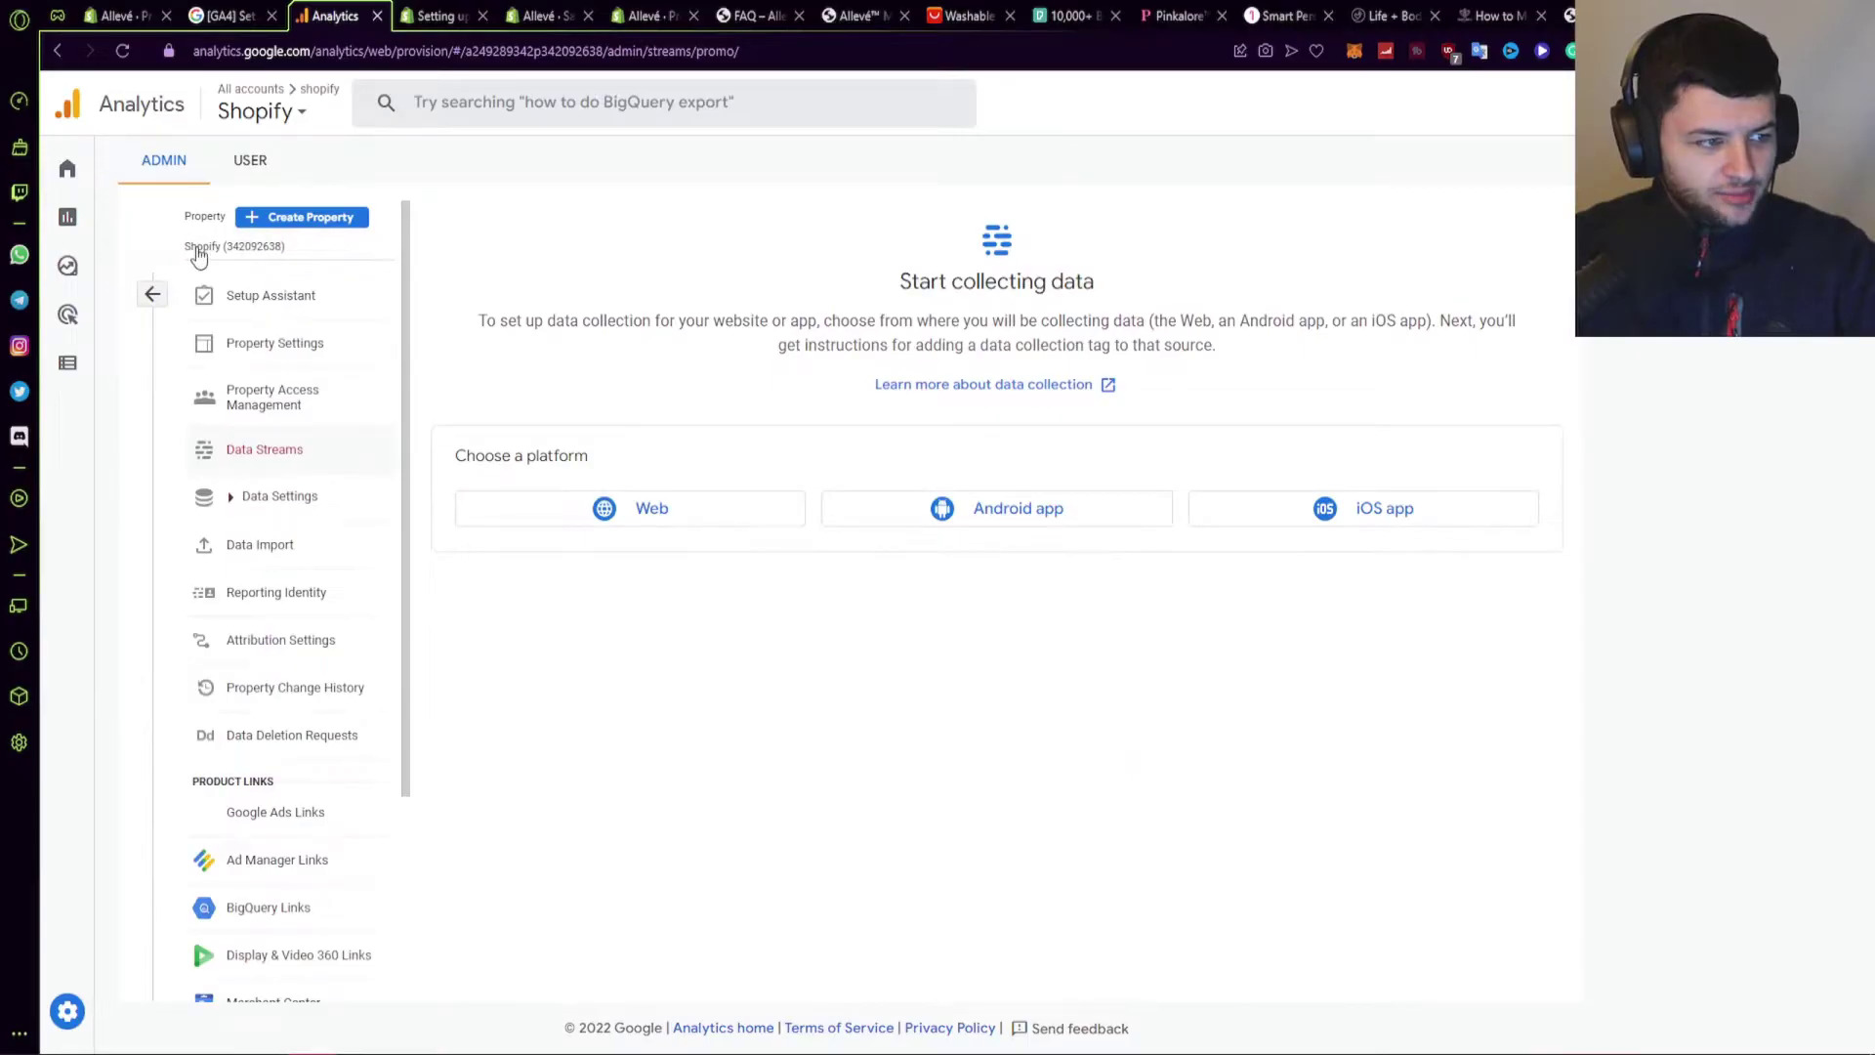
Step: Check the account's property list and start a new property named "Shopify"
{"action": "left_click", "coordinate": [200, 250]}
{"action": "left_click", "coordinate": [236, 295]}
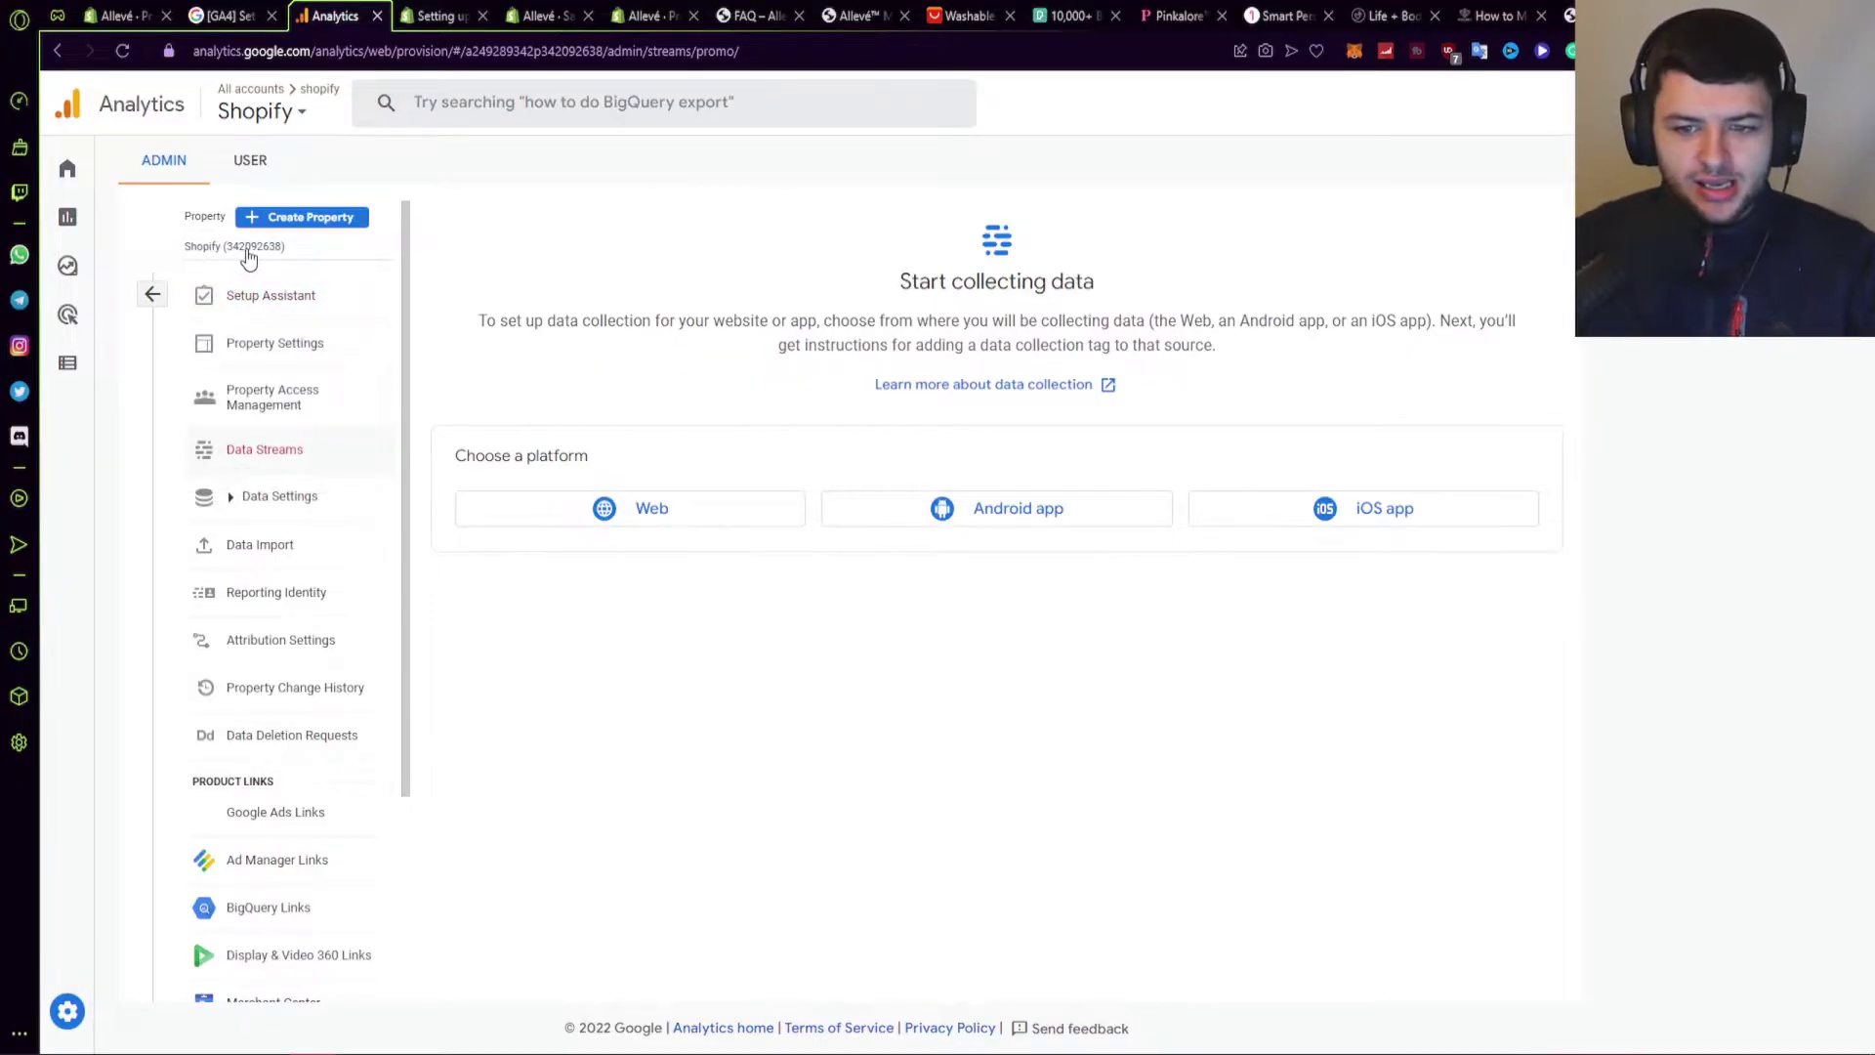
{"action": "left_click", "coordinate": [249, 252]}
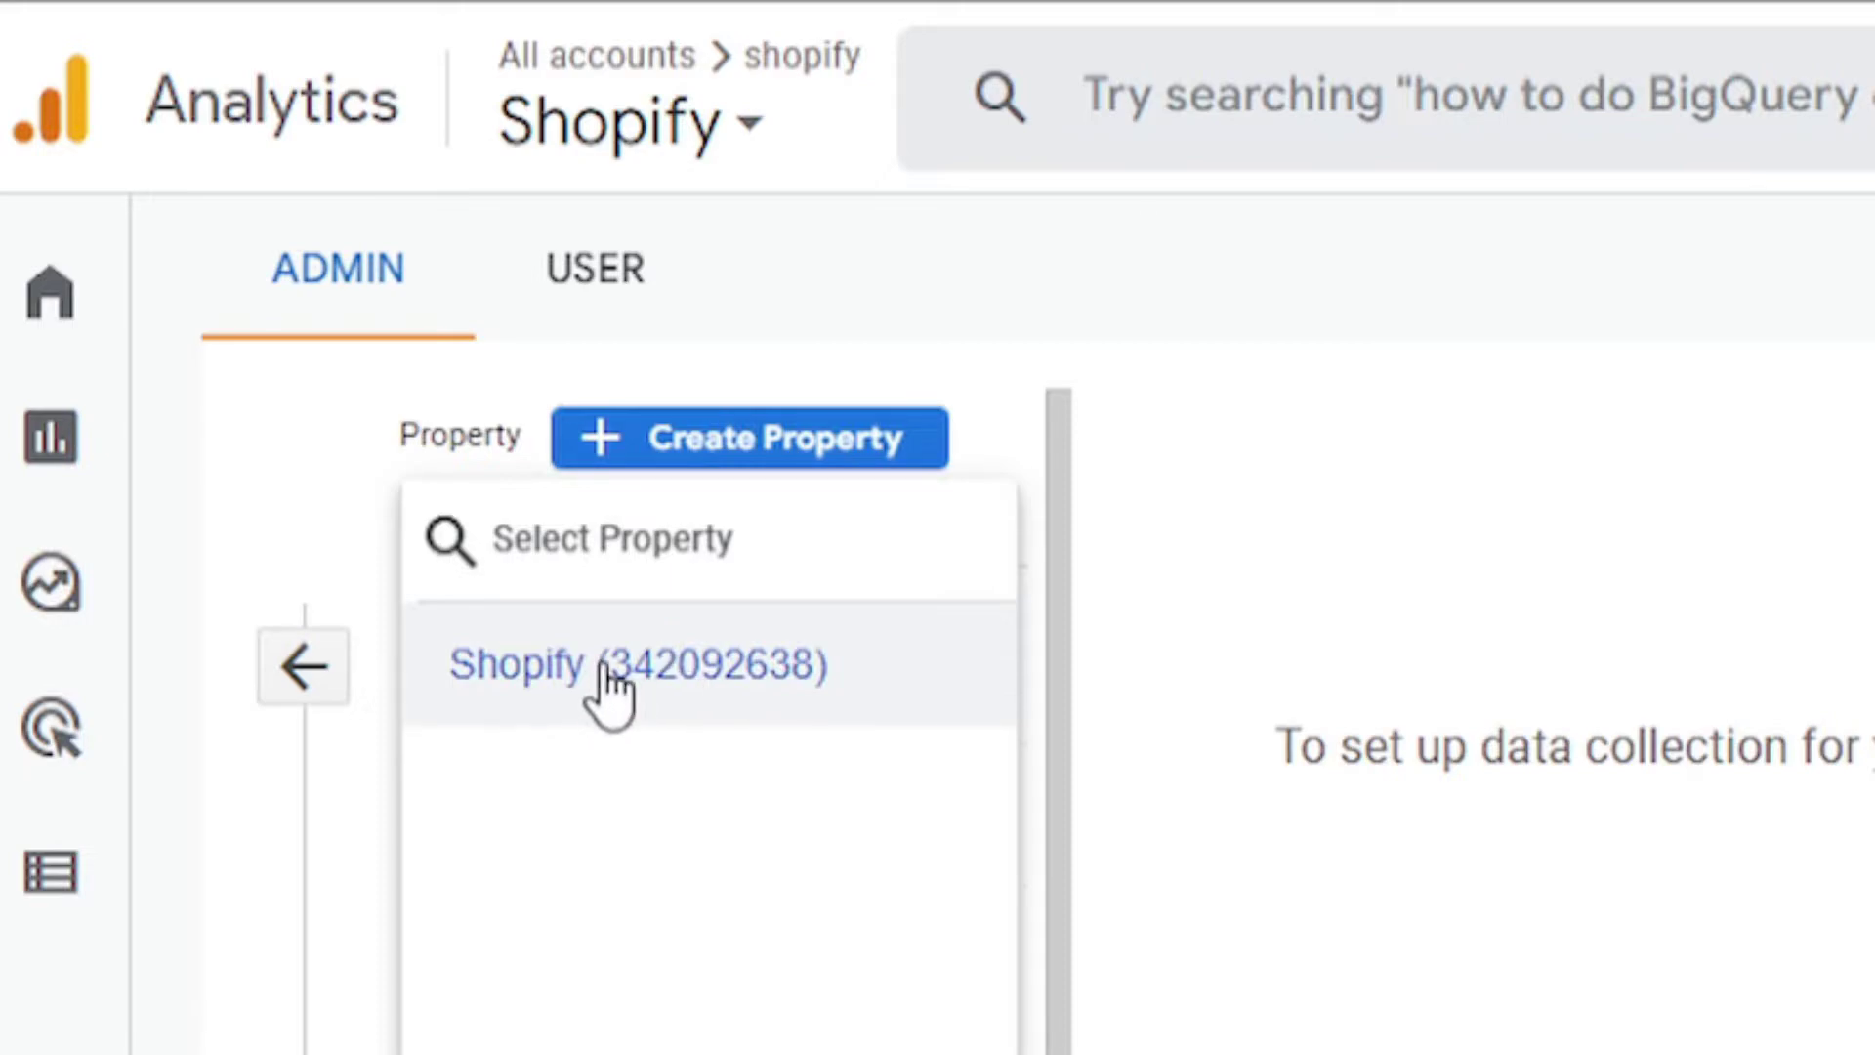
{"action": "left_click", "coordinate": [683, 673]}
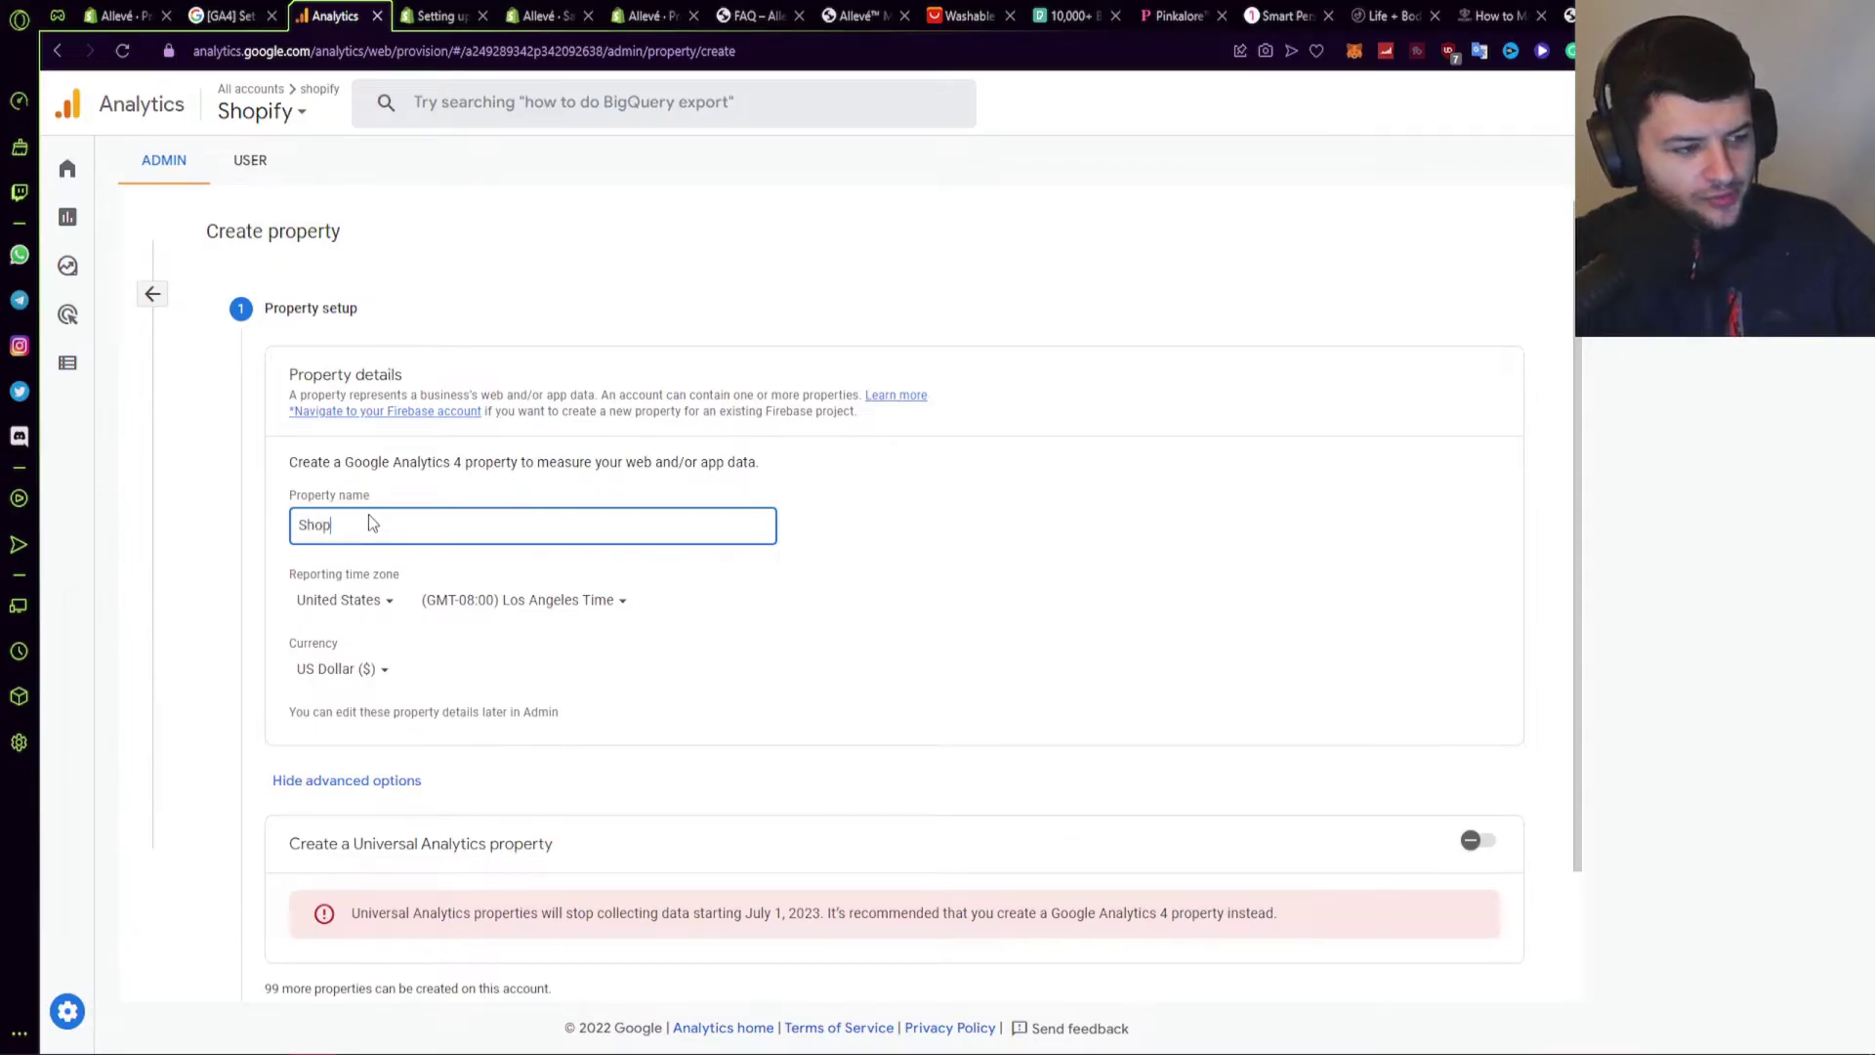
{"action": "left_click", "coordinate": [252, 480]}
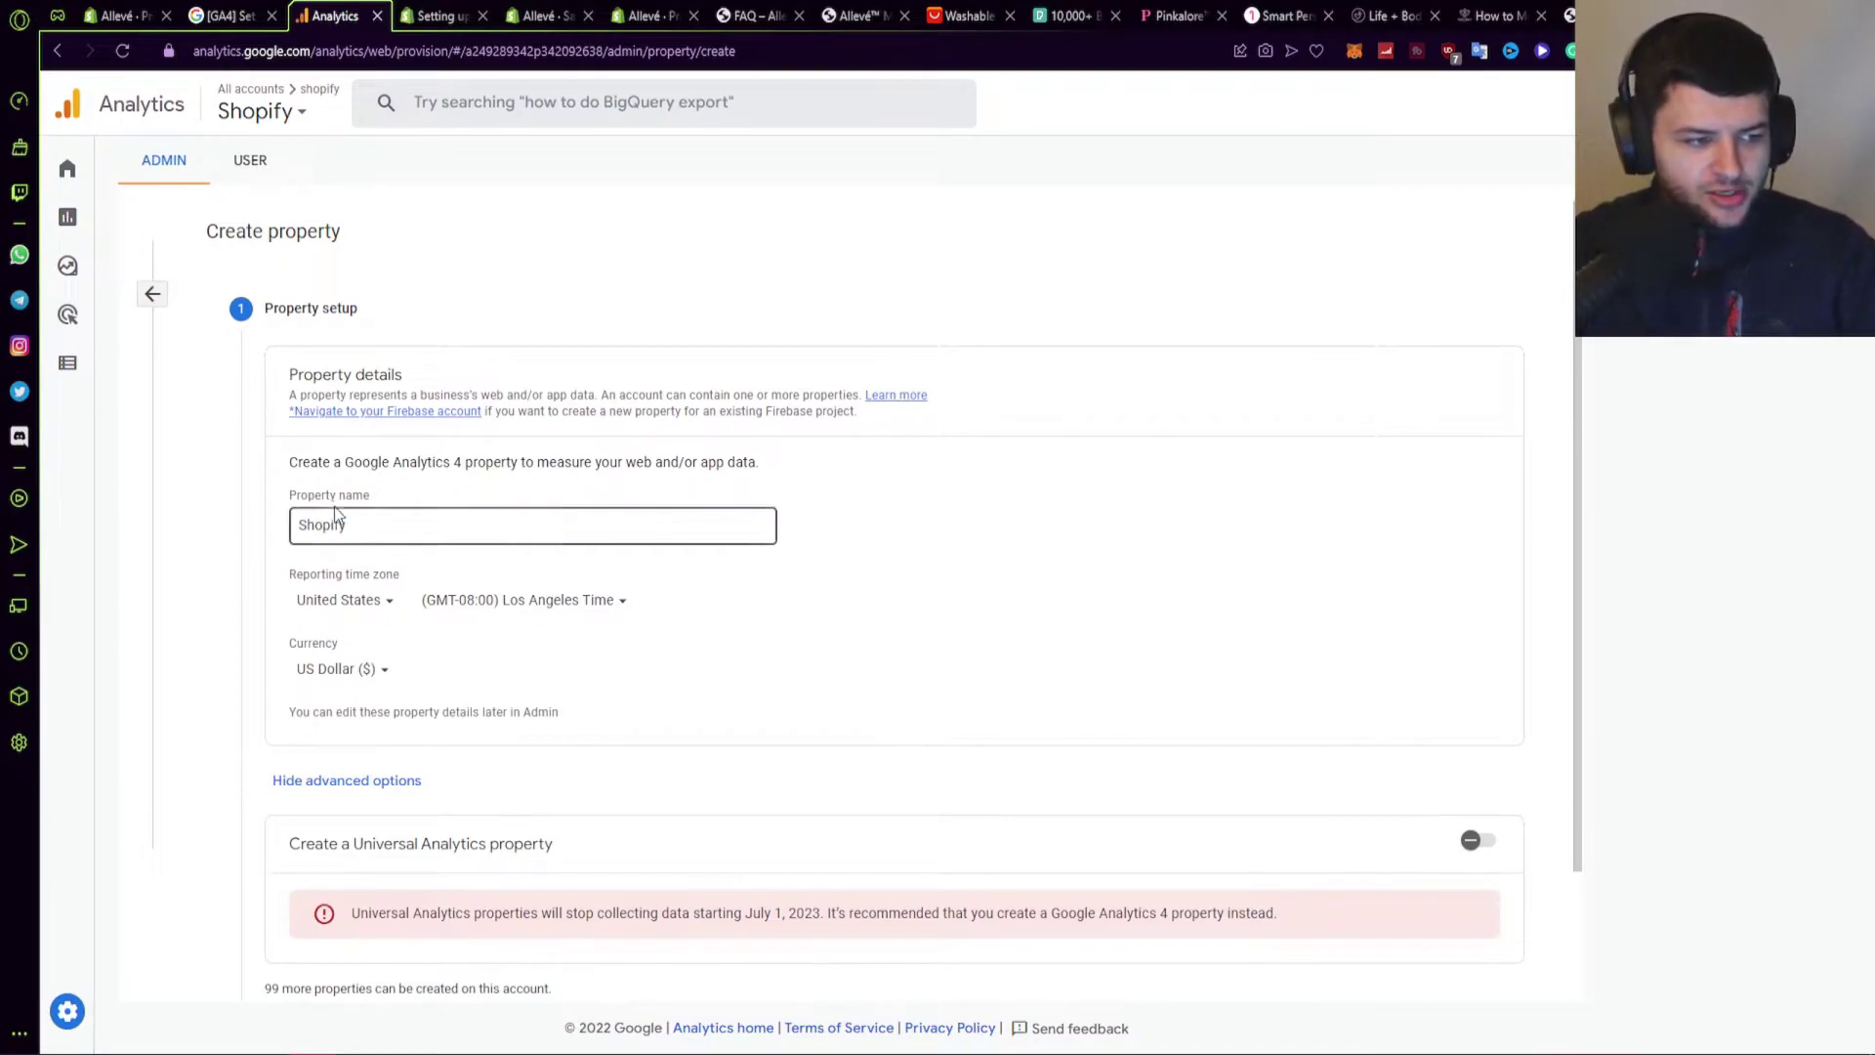
Step: Enable Universal Analytics property creation in the advanced options and choose to create a Universal Analytics property only
{"action": "scroll", "coordinate": [332, 699], "scroll_direction": "down", "scroll_amount": 2}
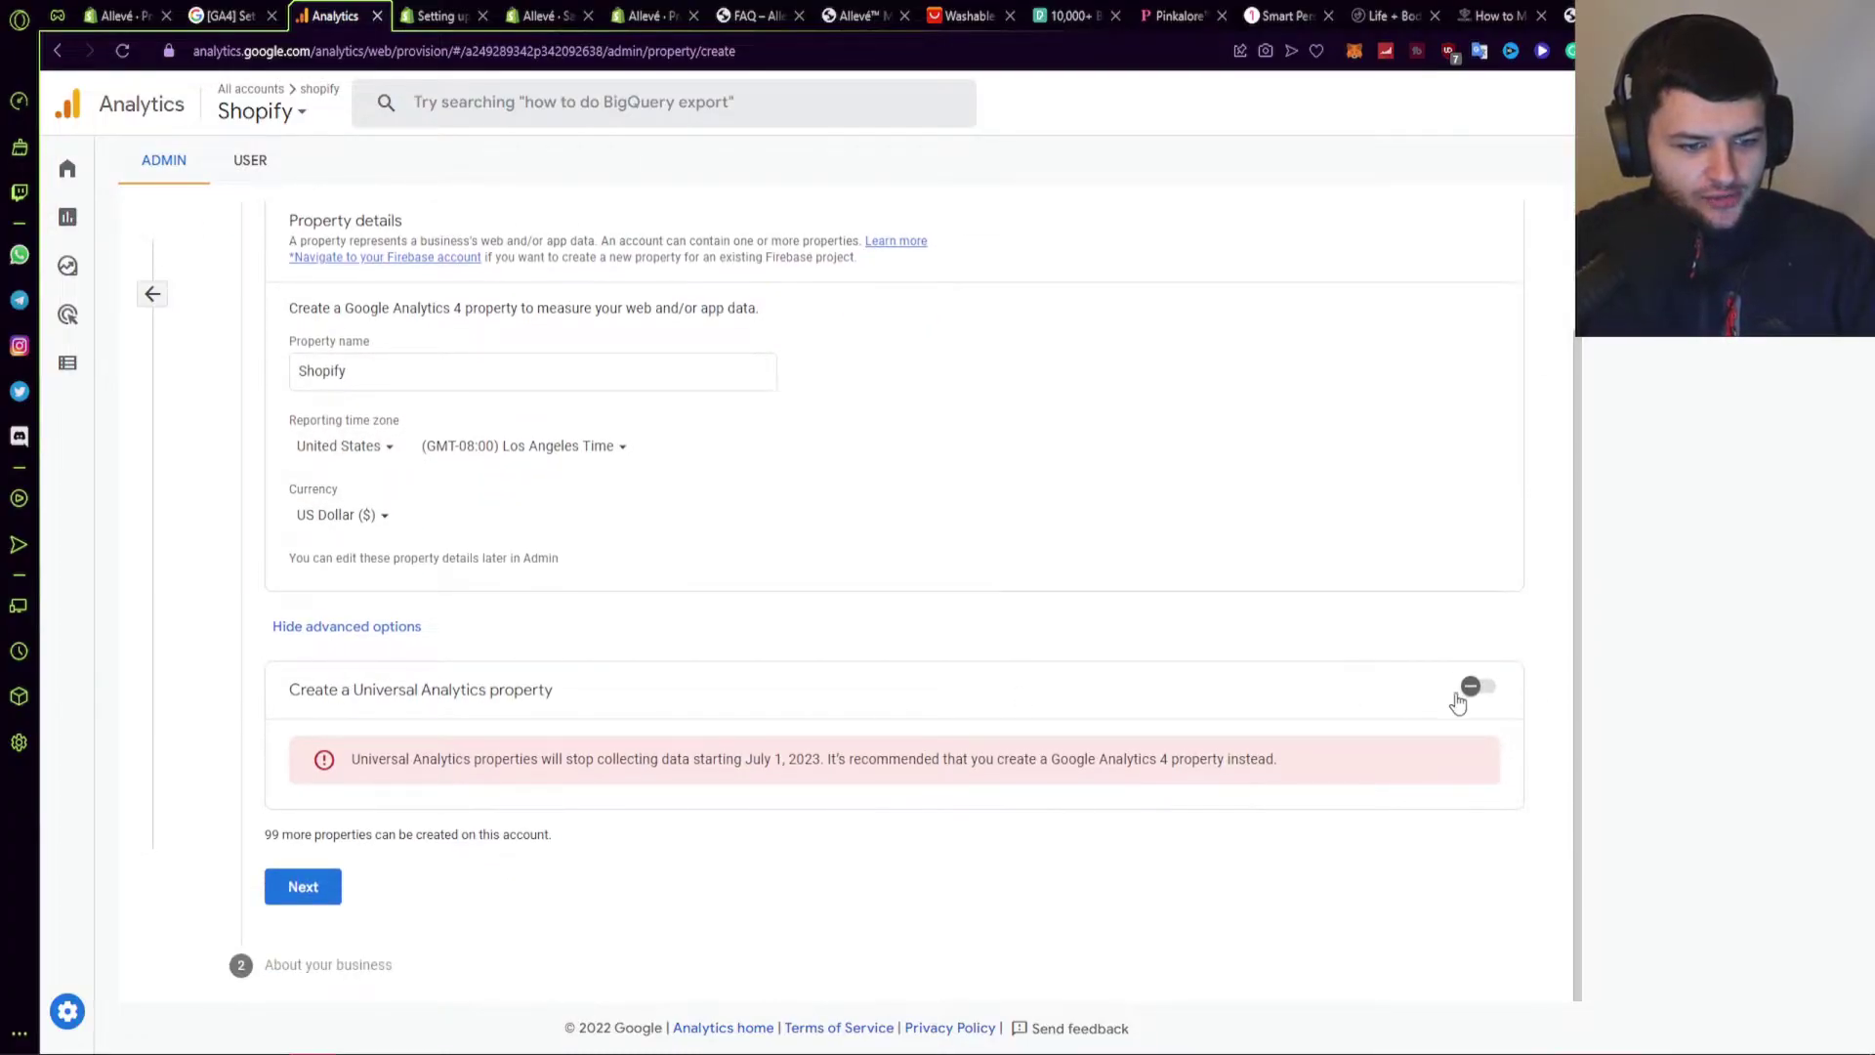
{"action": "left_click", "coordinate": [1472, 689]}
{"action": "scroll", "coordinate": [594, 651], "scroll_direction": "down", "scroll_amount": 3}
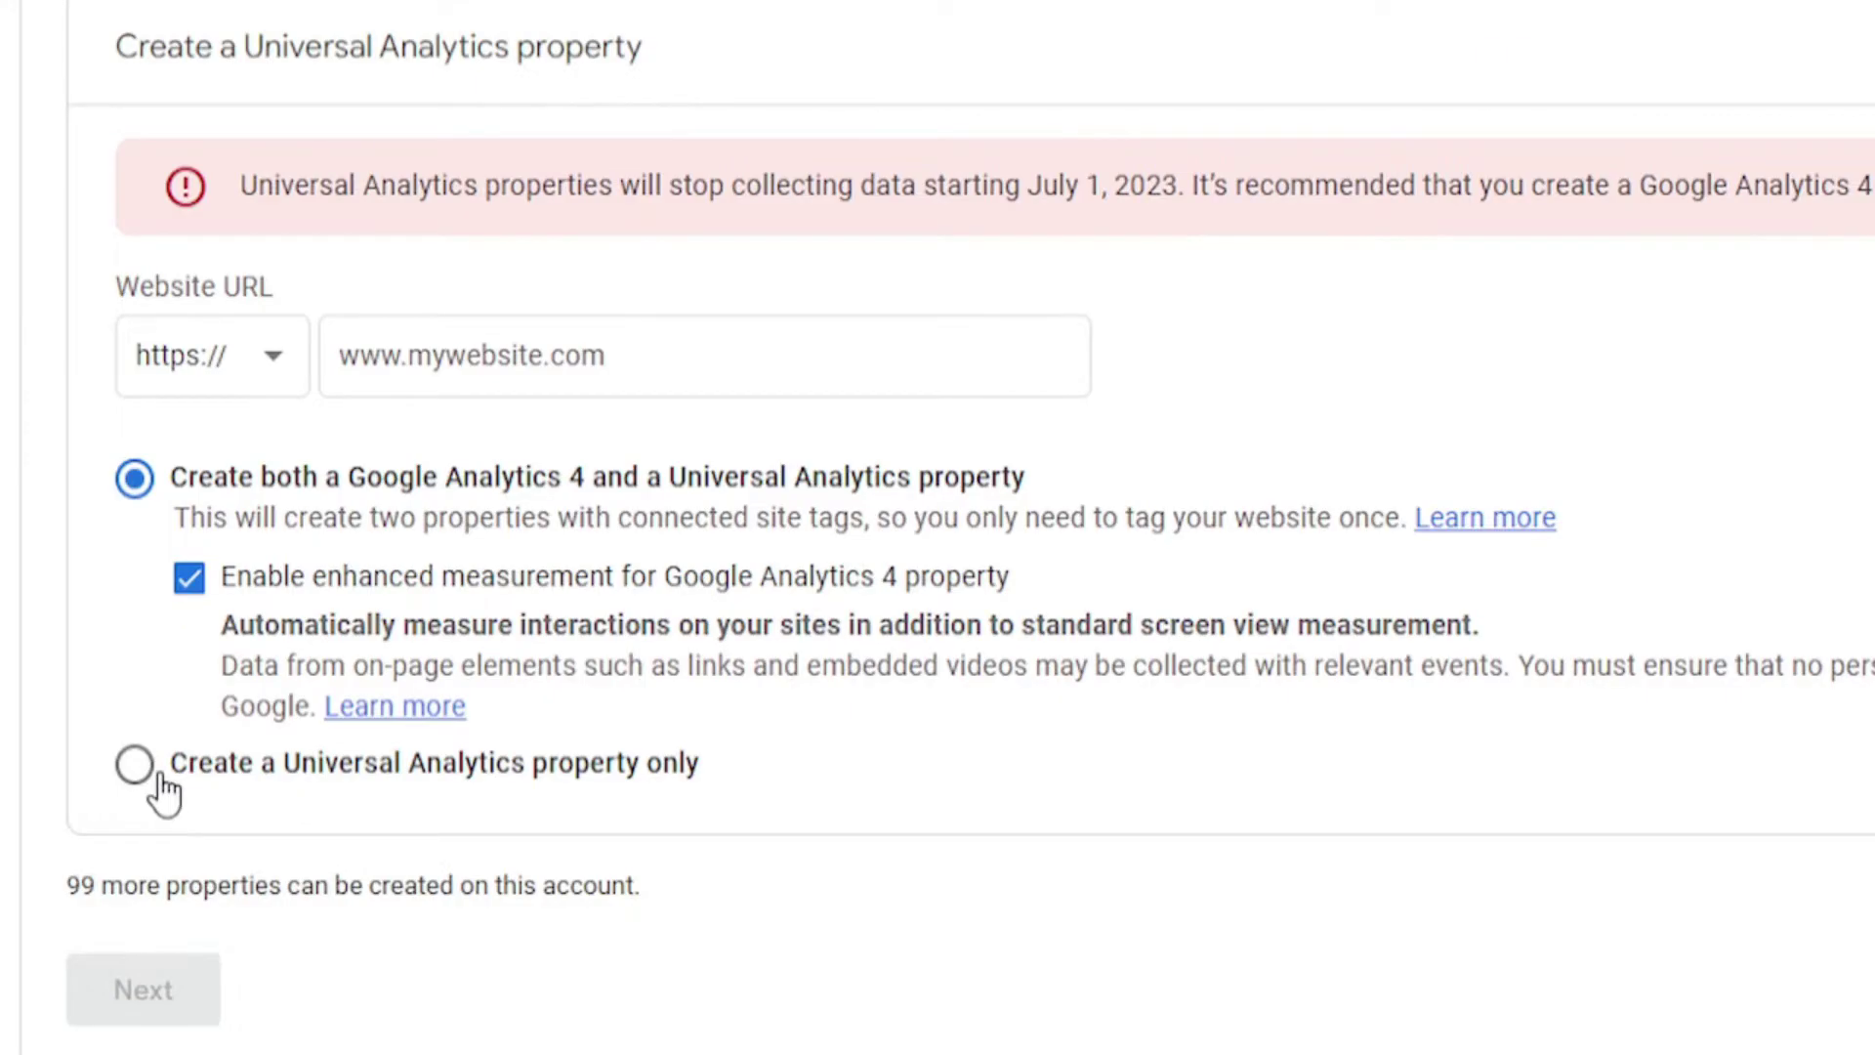
{"action": "left_click", "coordinate": [159, 777]}
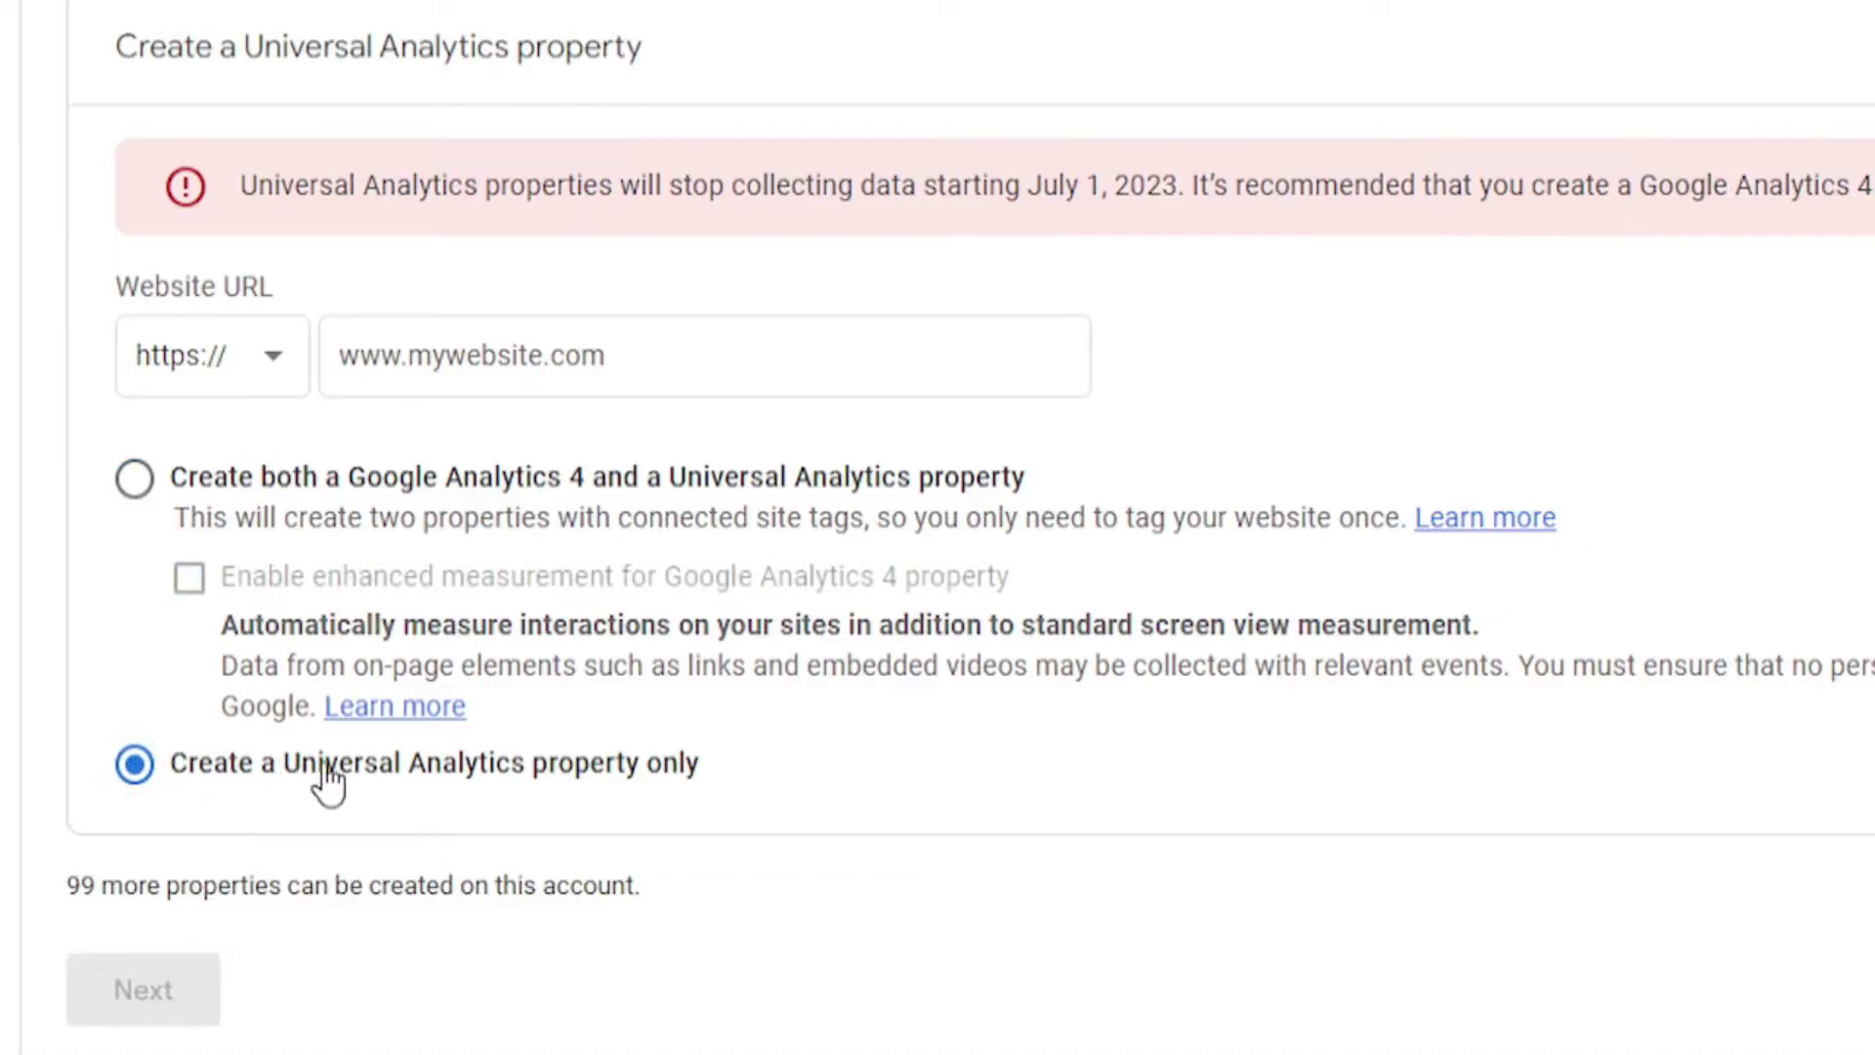
{"action": "left_click", "coordinate": [653, 361]}
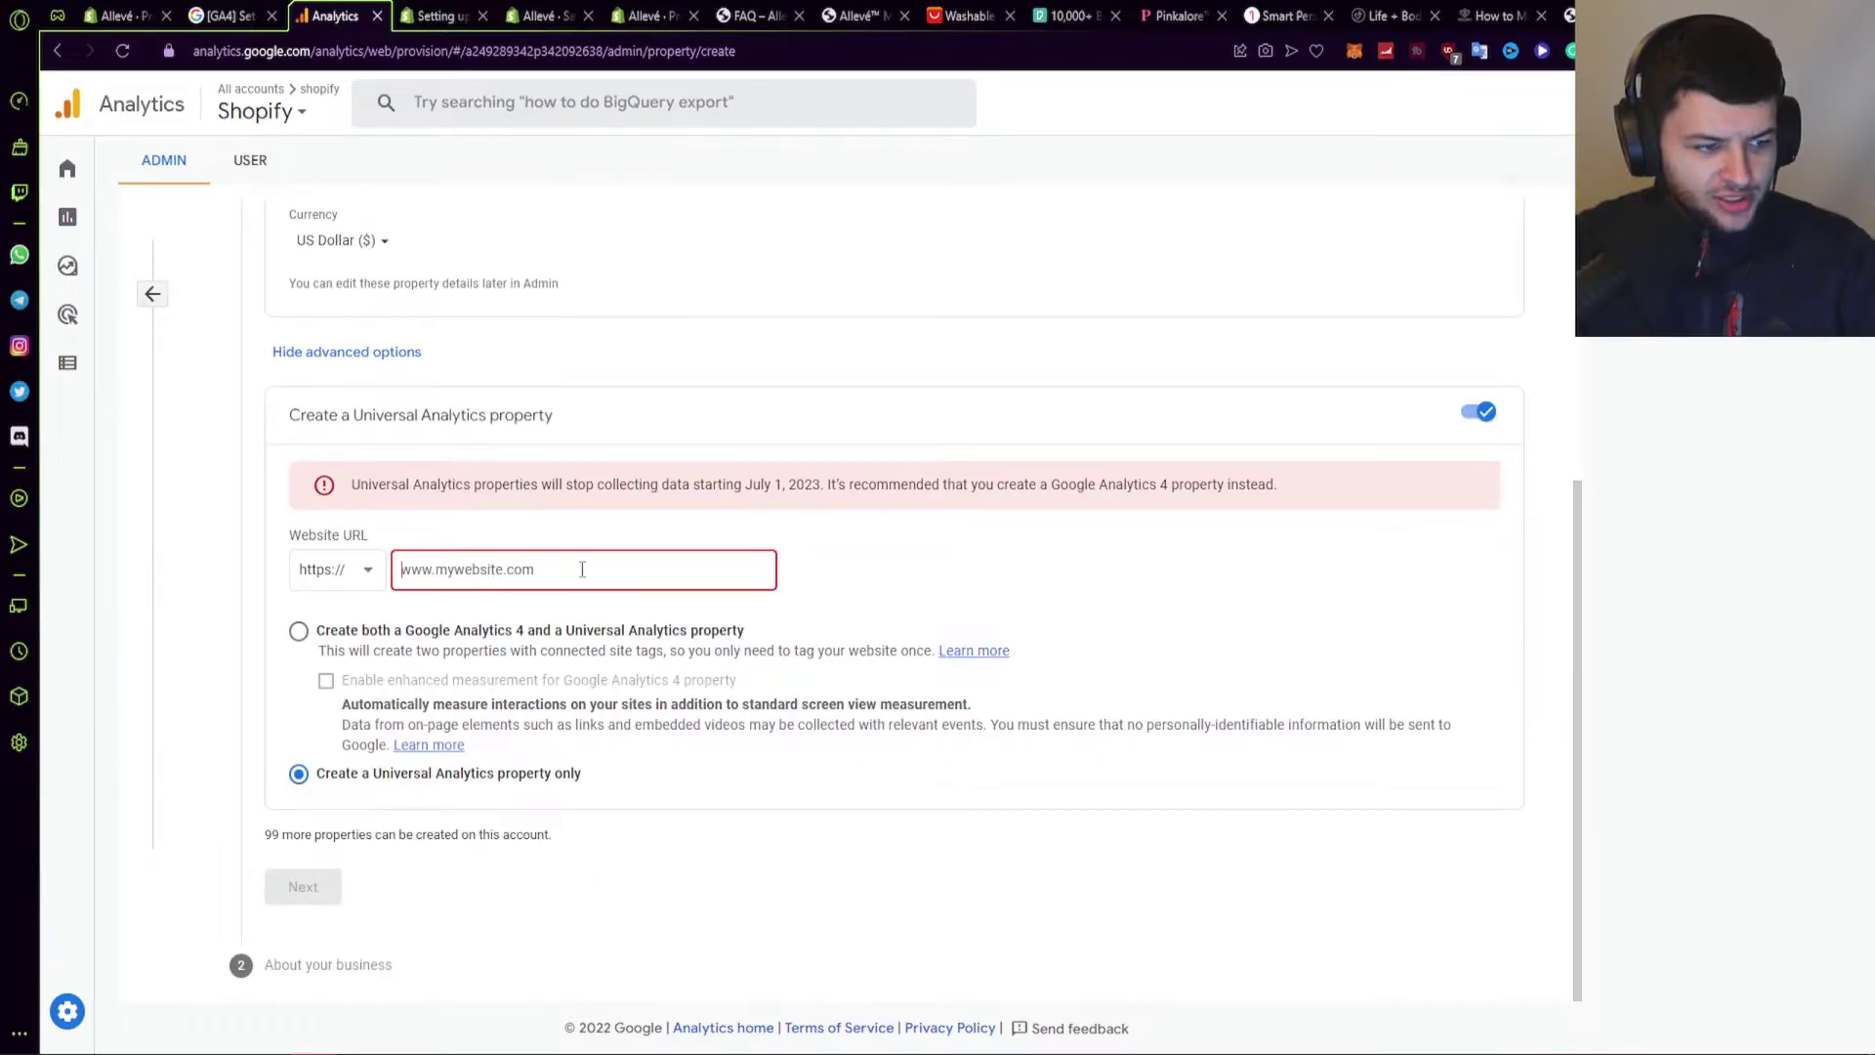
{"action": "type", "text": "https://painreliefstorefront.myshopify.com"}
{"action": "left_click_drag", "start_coordinate": [445, 569], "coordinate": [113, 549]}
{"action": "key", "text": "BackSpace"}
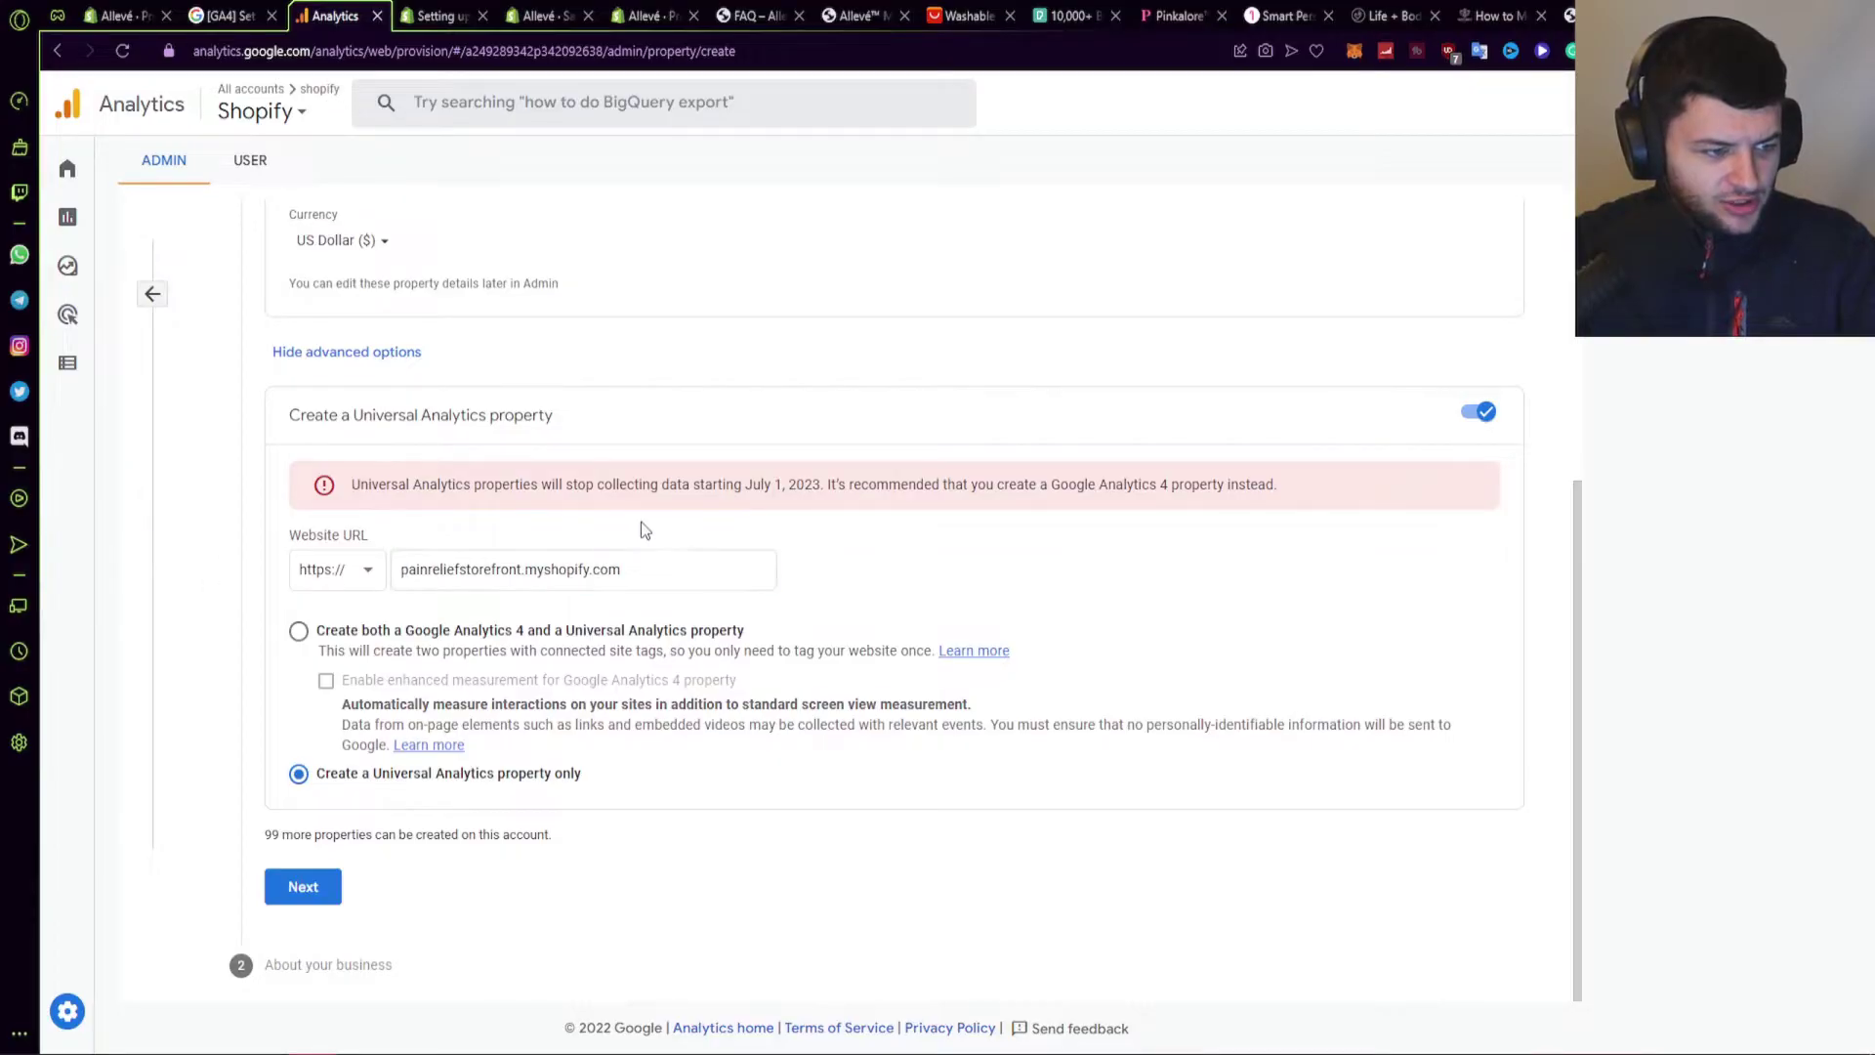
{"action": "left_click", "coordinate": [300, 901]}
Step: Create the property for a small Beauty & Fitness business, covering customer engagement, multi-device data, advertising cost, conversions, online sales and lead generation
{"action": "left_click", "coordinate": [335, 389]}
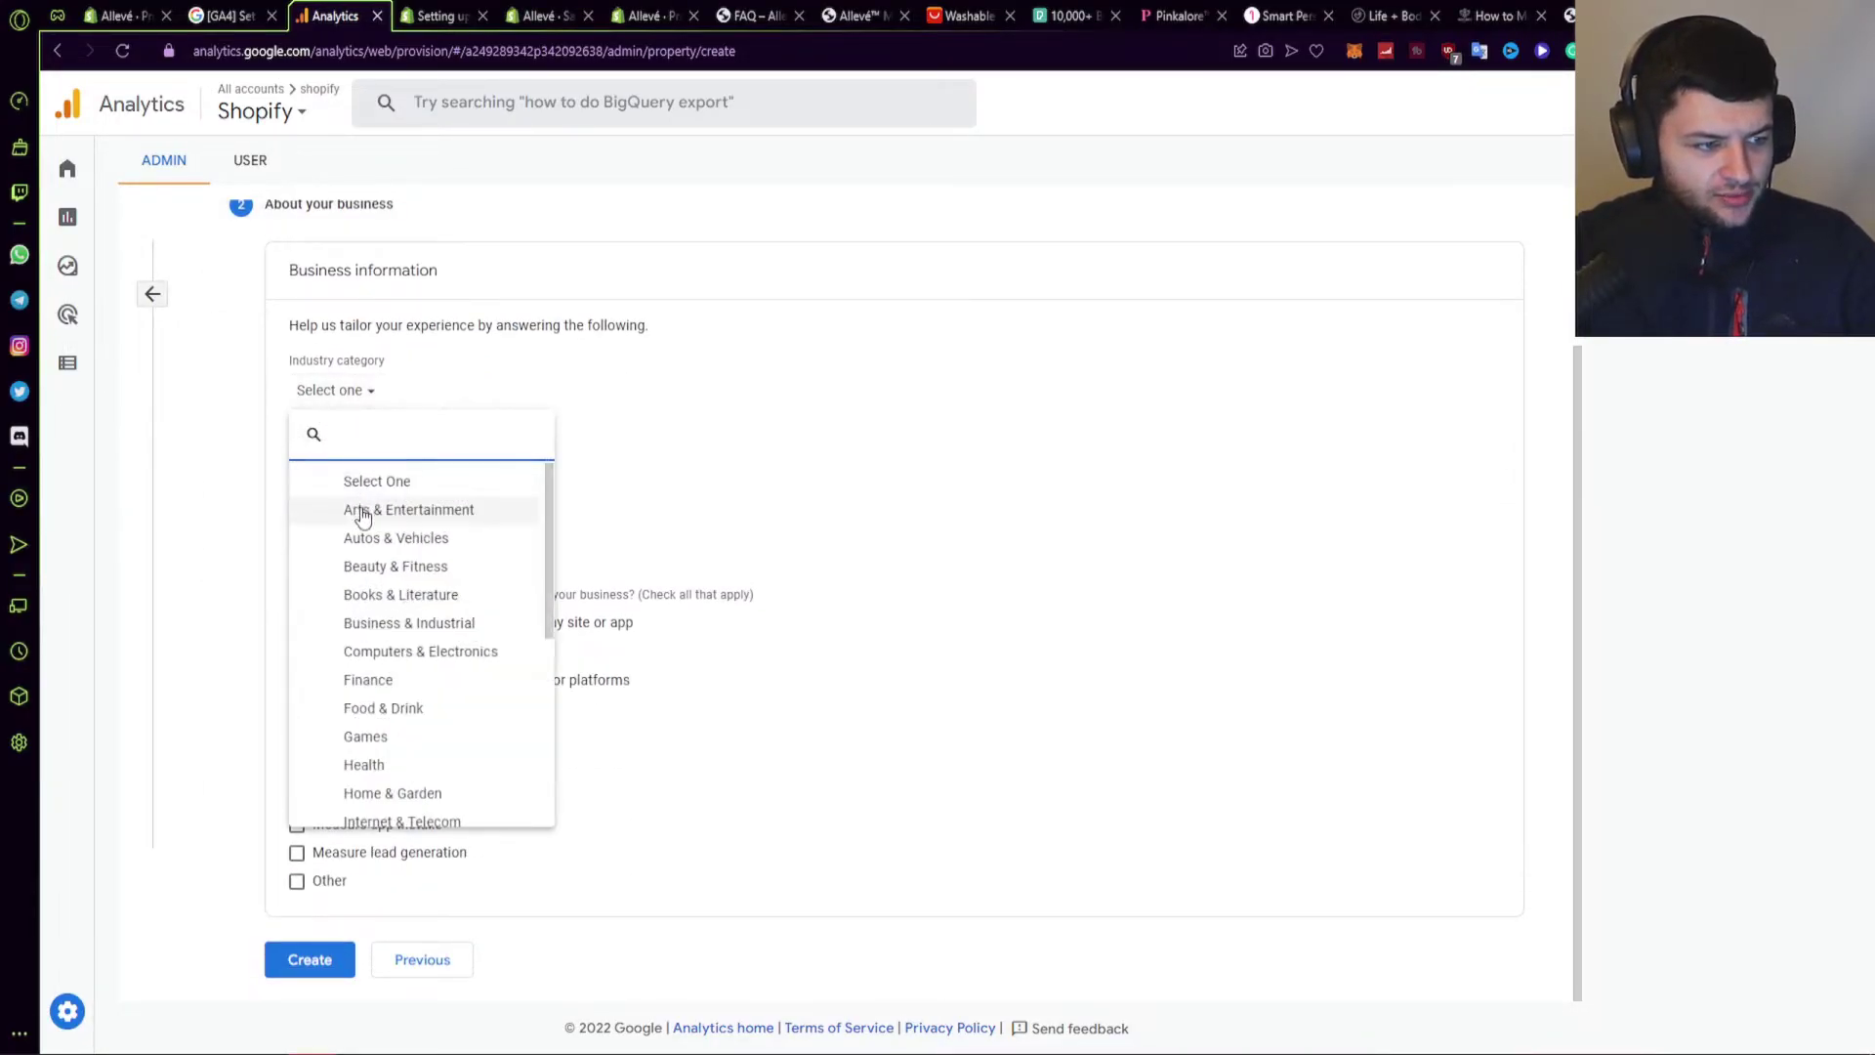
{"action": "left_click", "coordinate": [391, 568]}
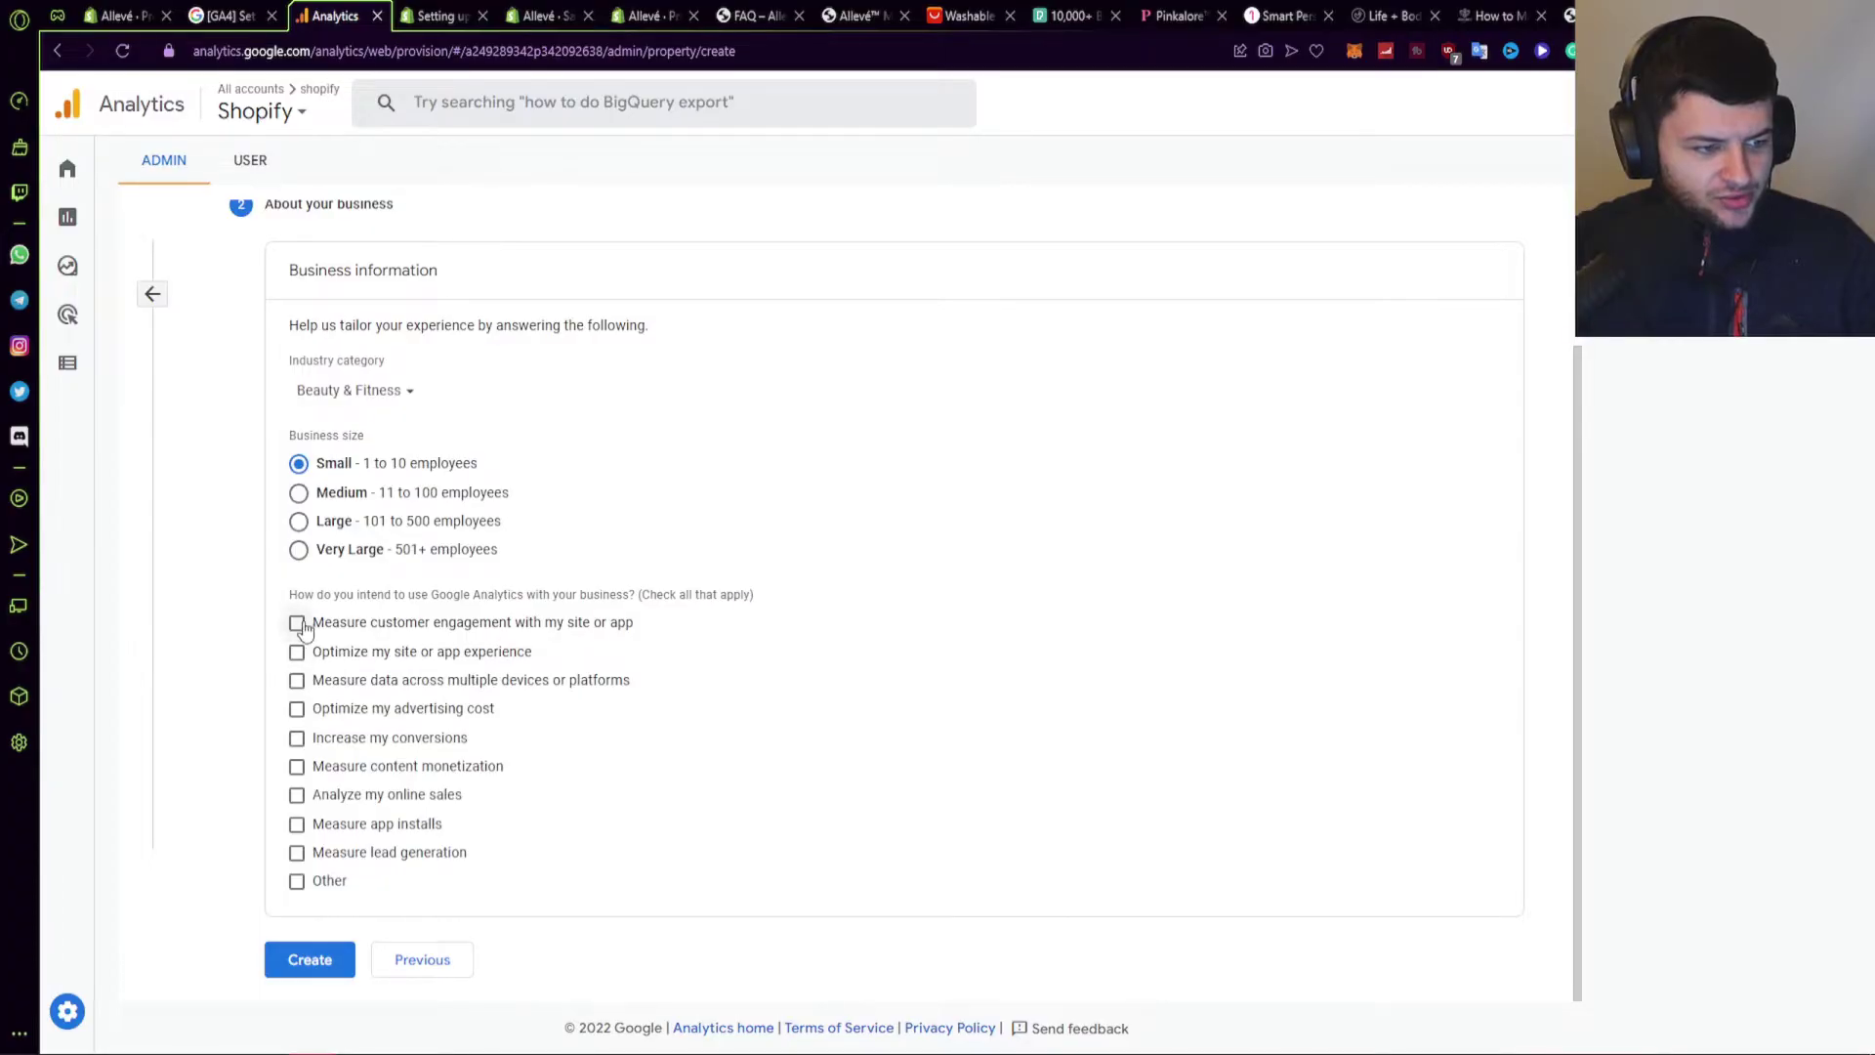
{"action": "left_click", "coordinate": [297, 622]}
{"action": "left_click", "coordinate": [297, 680]}
{"action": "left_click", "coordinate": [297, 708]}
{"action": "left_click", "coordinate": [297, 737]}
{"action": "left_click", "coordinate": [296, 794]}
{"action": "left_click", "coordinate": [297, 852]}
{"action": "left_click", "coordinate": [310, 958]}
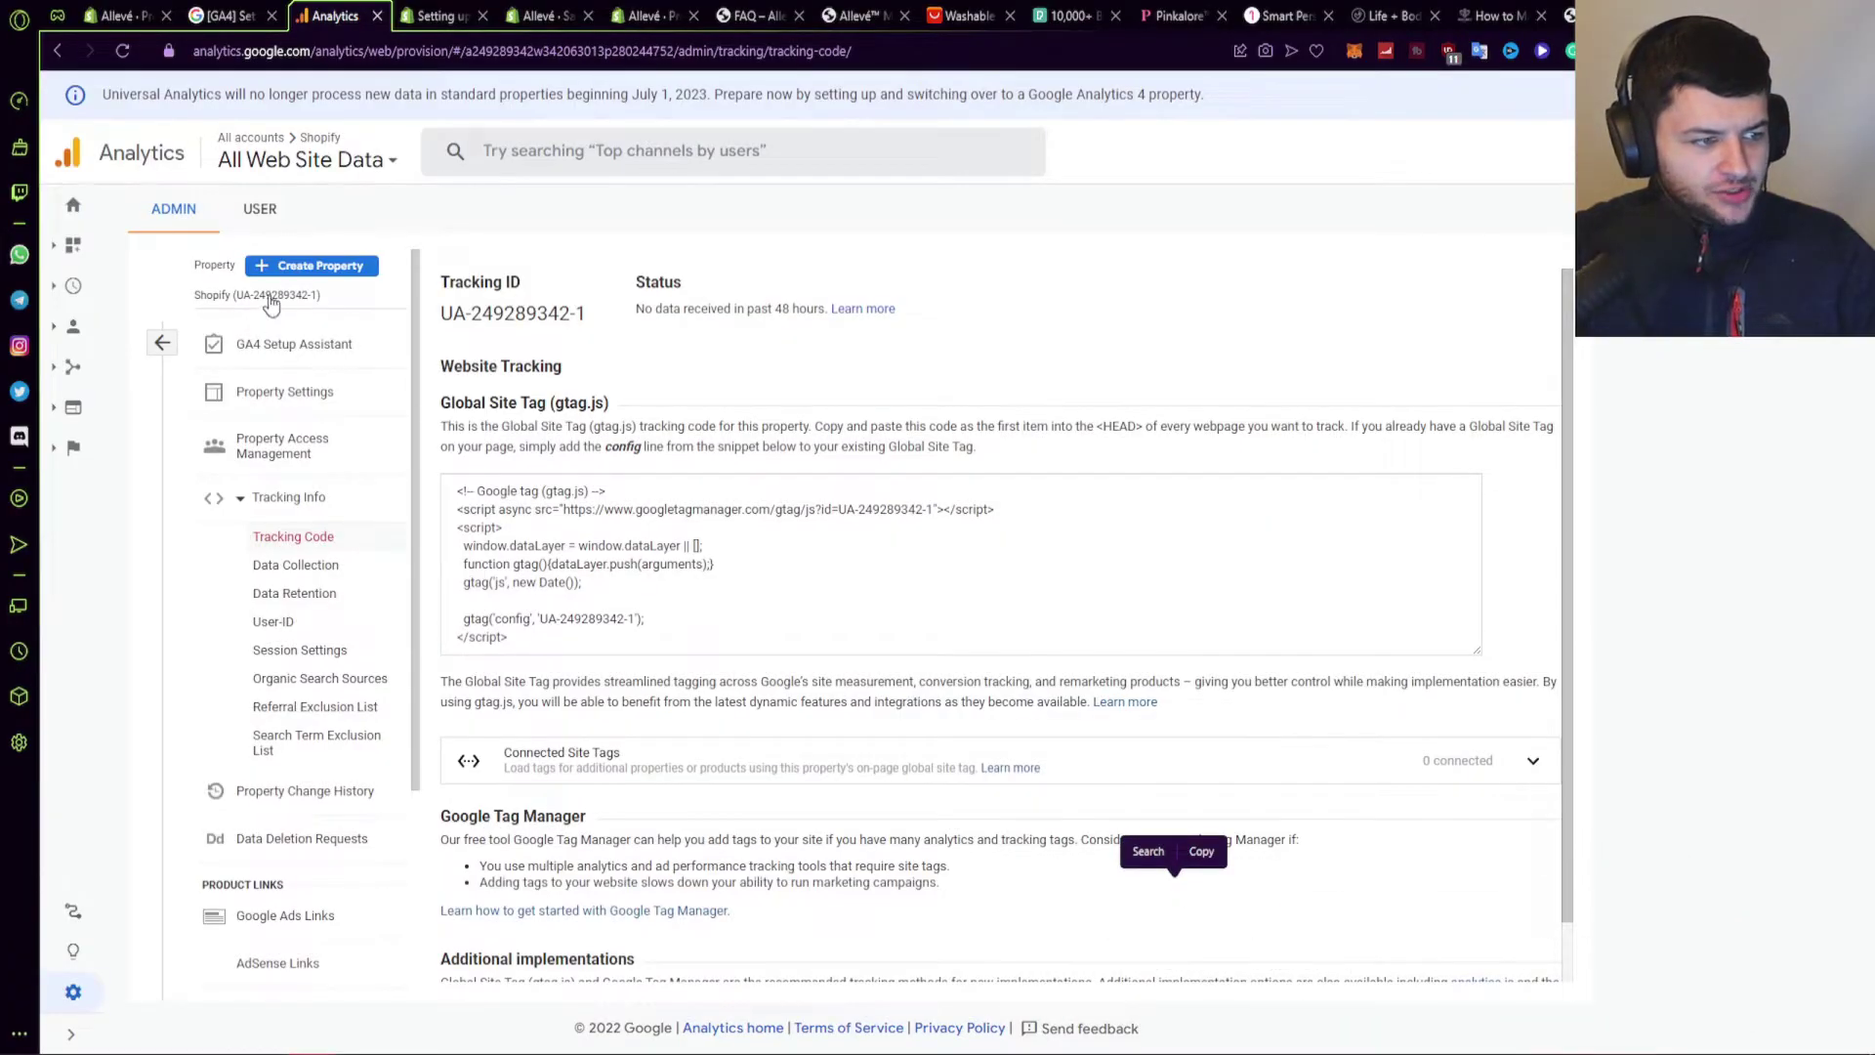
Step: Select the Universal Analytics Shopify property, open its Property Settings and copy the tracking ID
{"action": "left_click", "coordinate": [266, 294]}
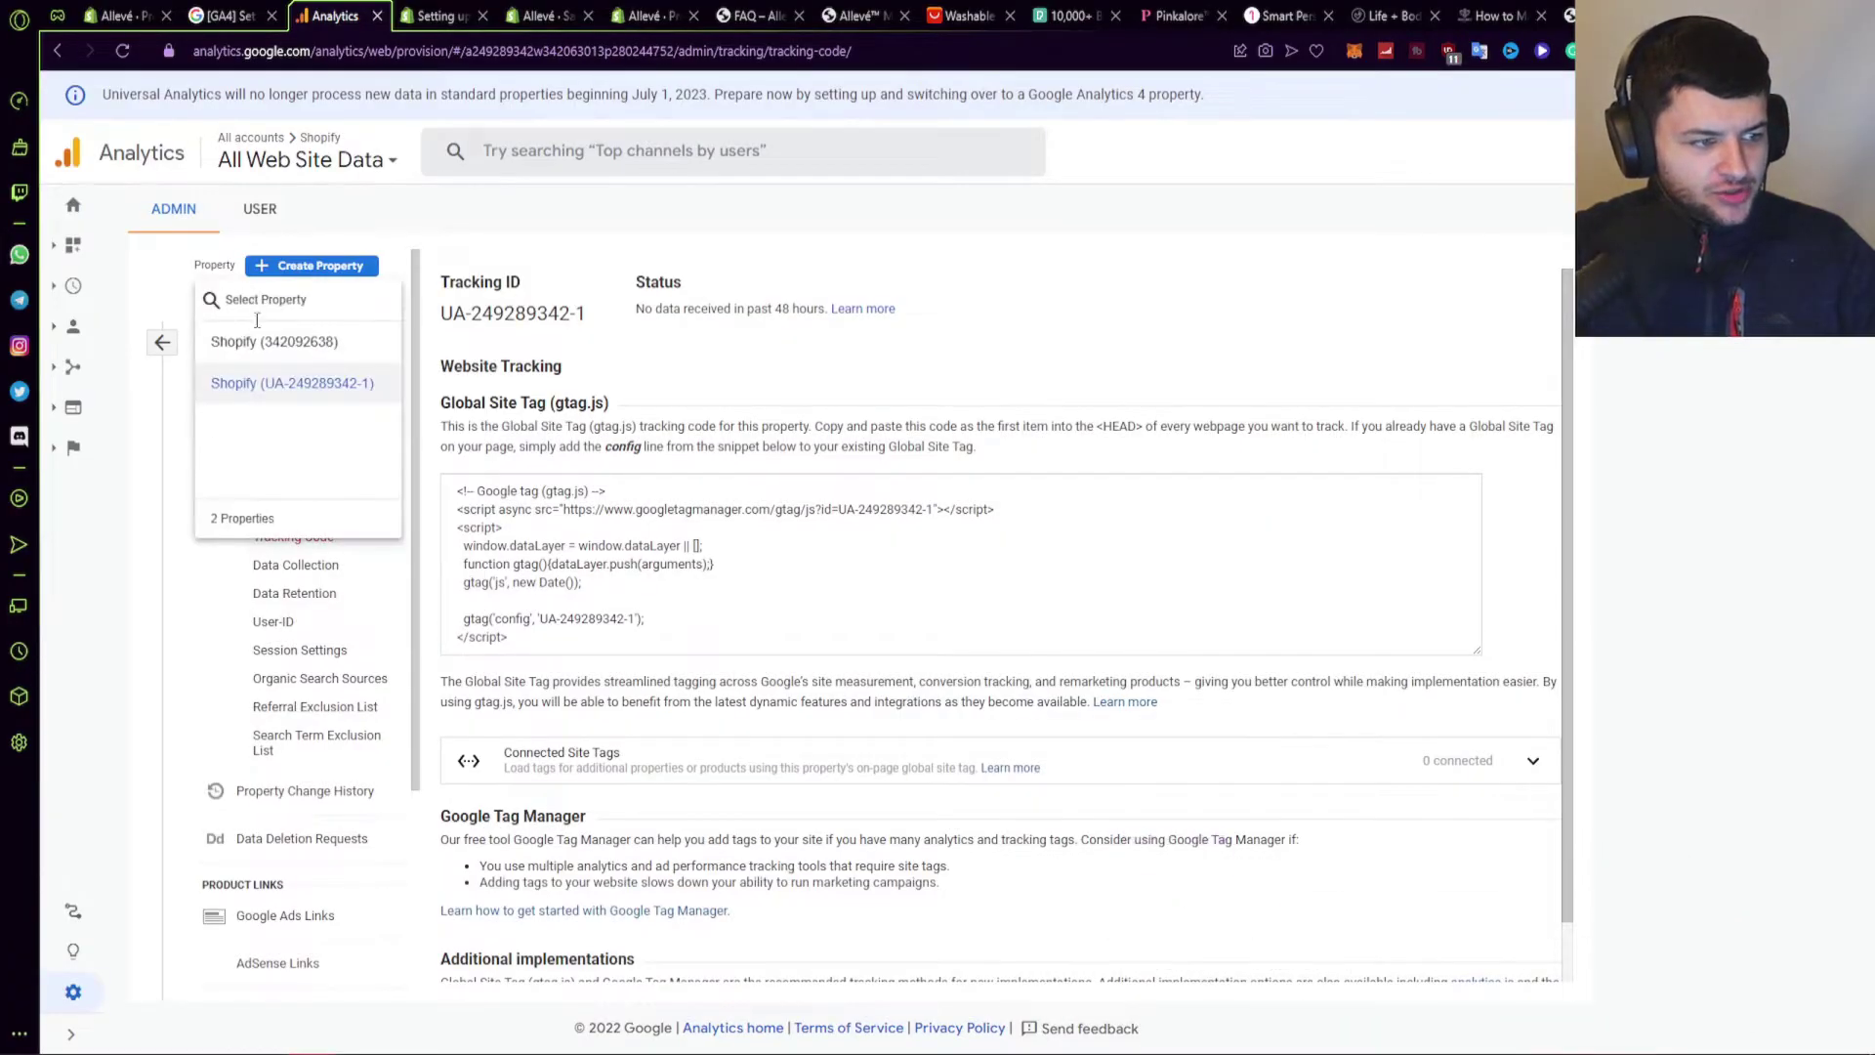
{"action": "left_click", "coordinate": [243, 386]}
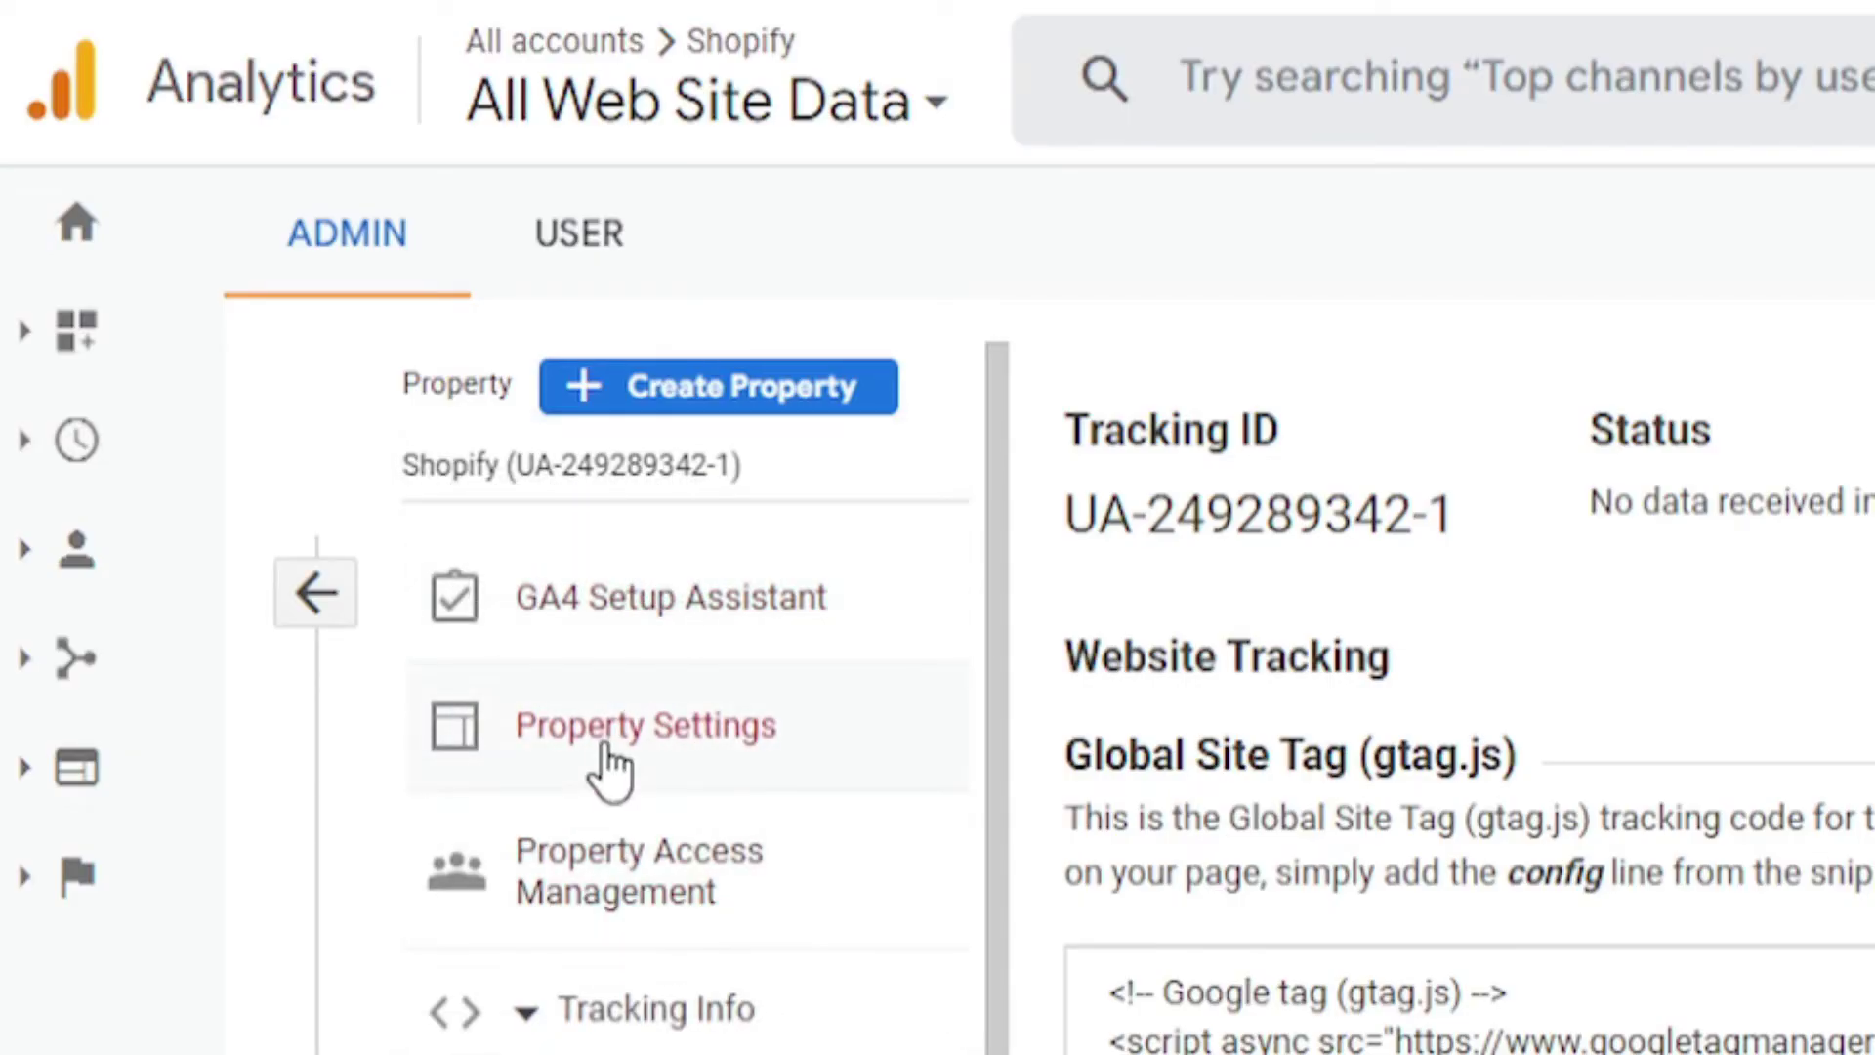
{"action": "left_click", "coordinate": [271, 408]}
{"action": "triple_click", "coordinate": [1190, 723]}
{"action": "key", "text": "ctrl+c"}
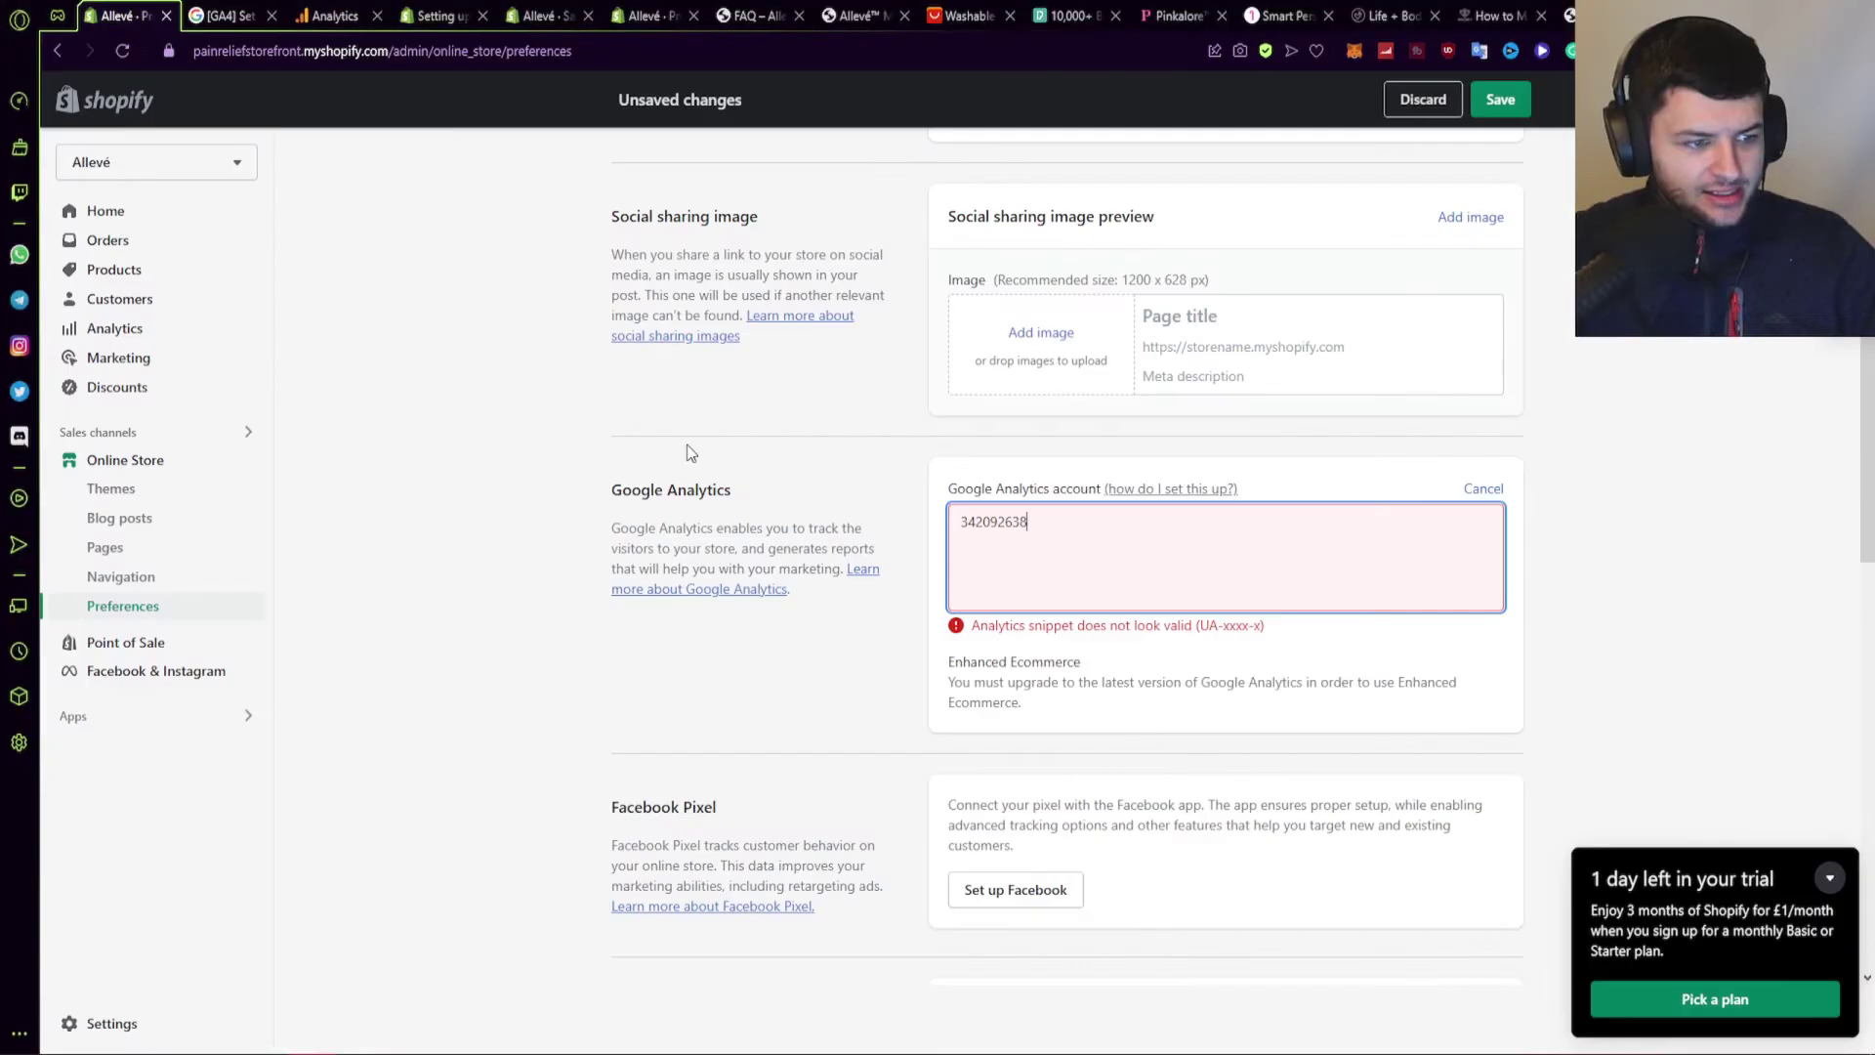
Step: In Shopify's preferences, replace the Google Analytics account entry with the copied tracking ID and save, then enable Use Enhanced Ecommerce and save
{"action": "key", "text": "ctrl+a"}
{"action": "key", "text": "ctrl+v"}
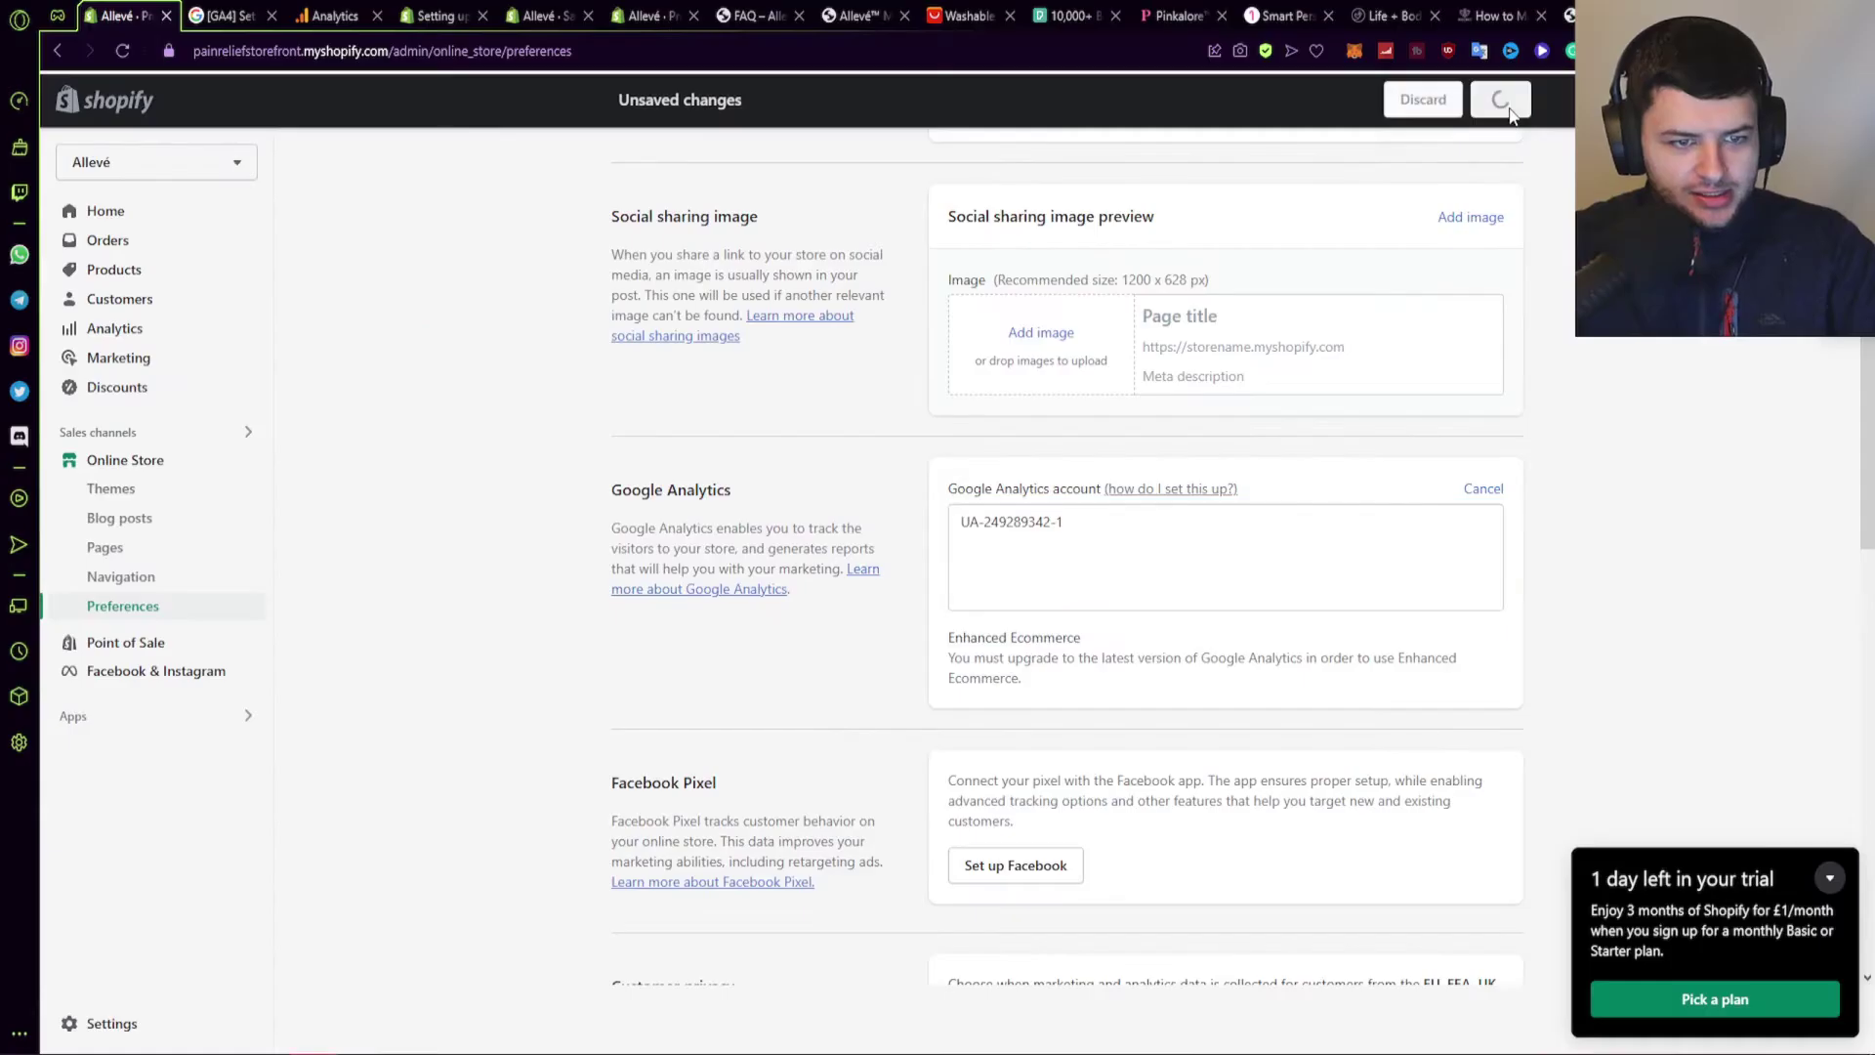
{"action": "left_click", "coordinate": [1501, 93]}
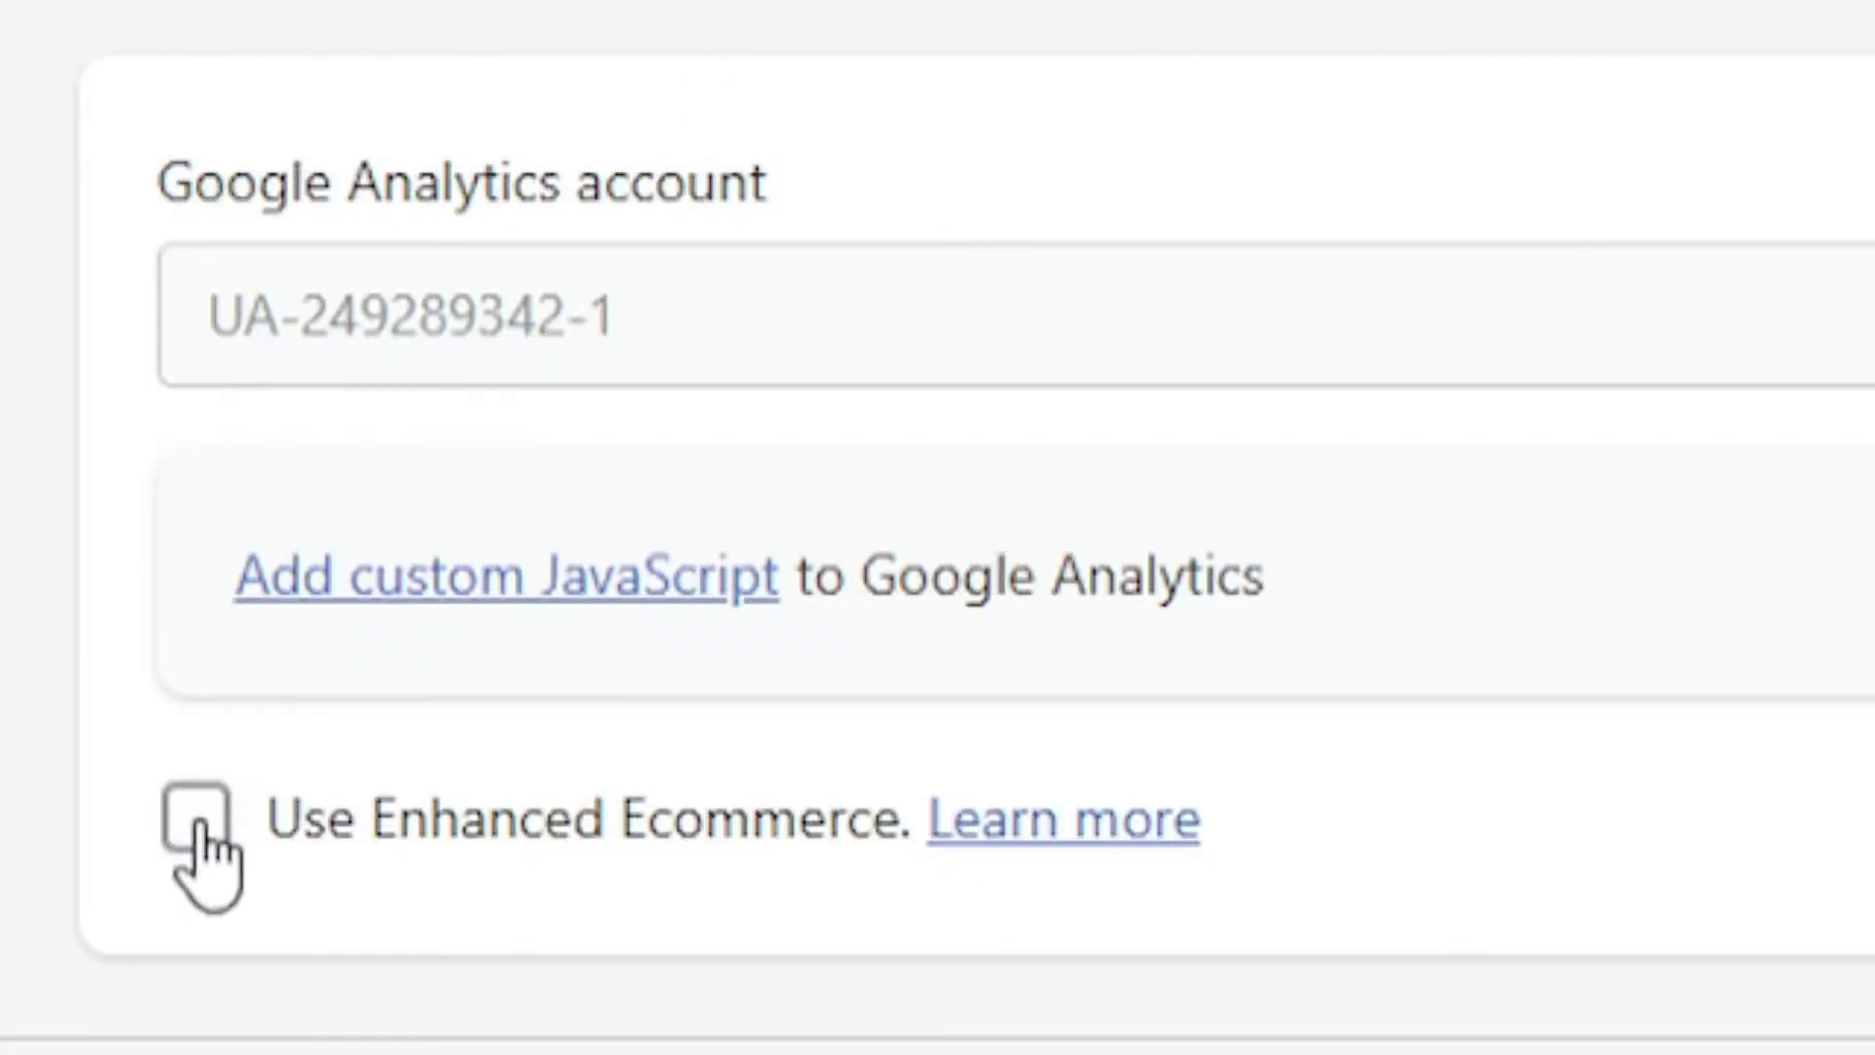
{"action": "left_click", "coordinate": [960, 652]}
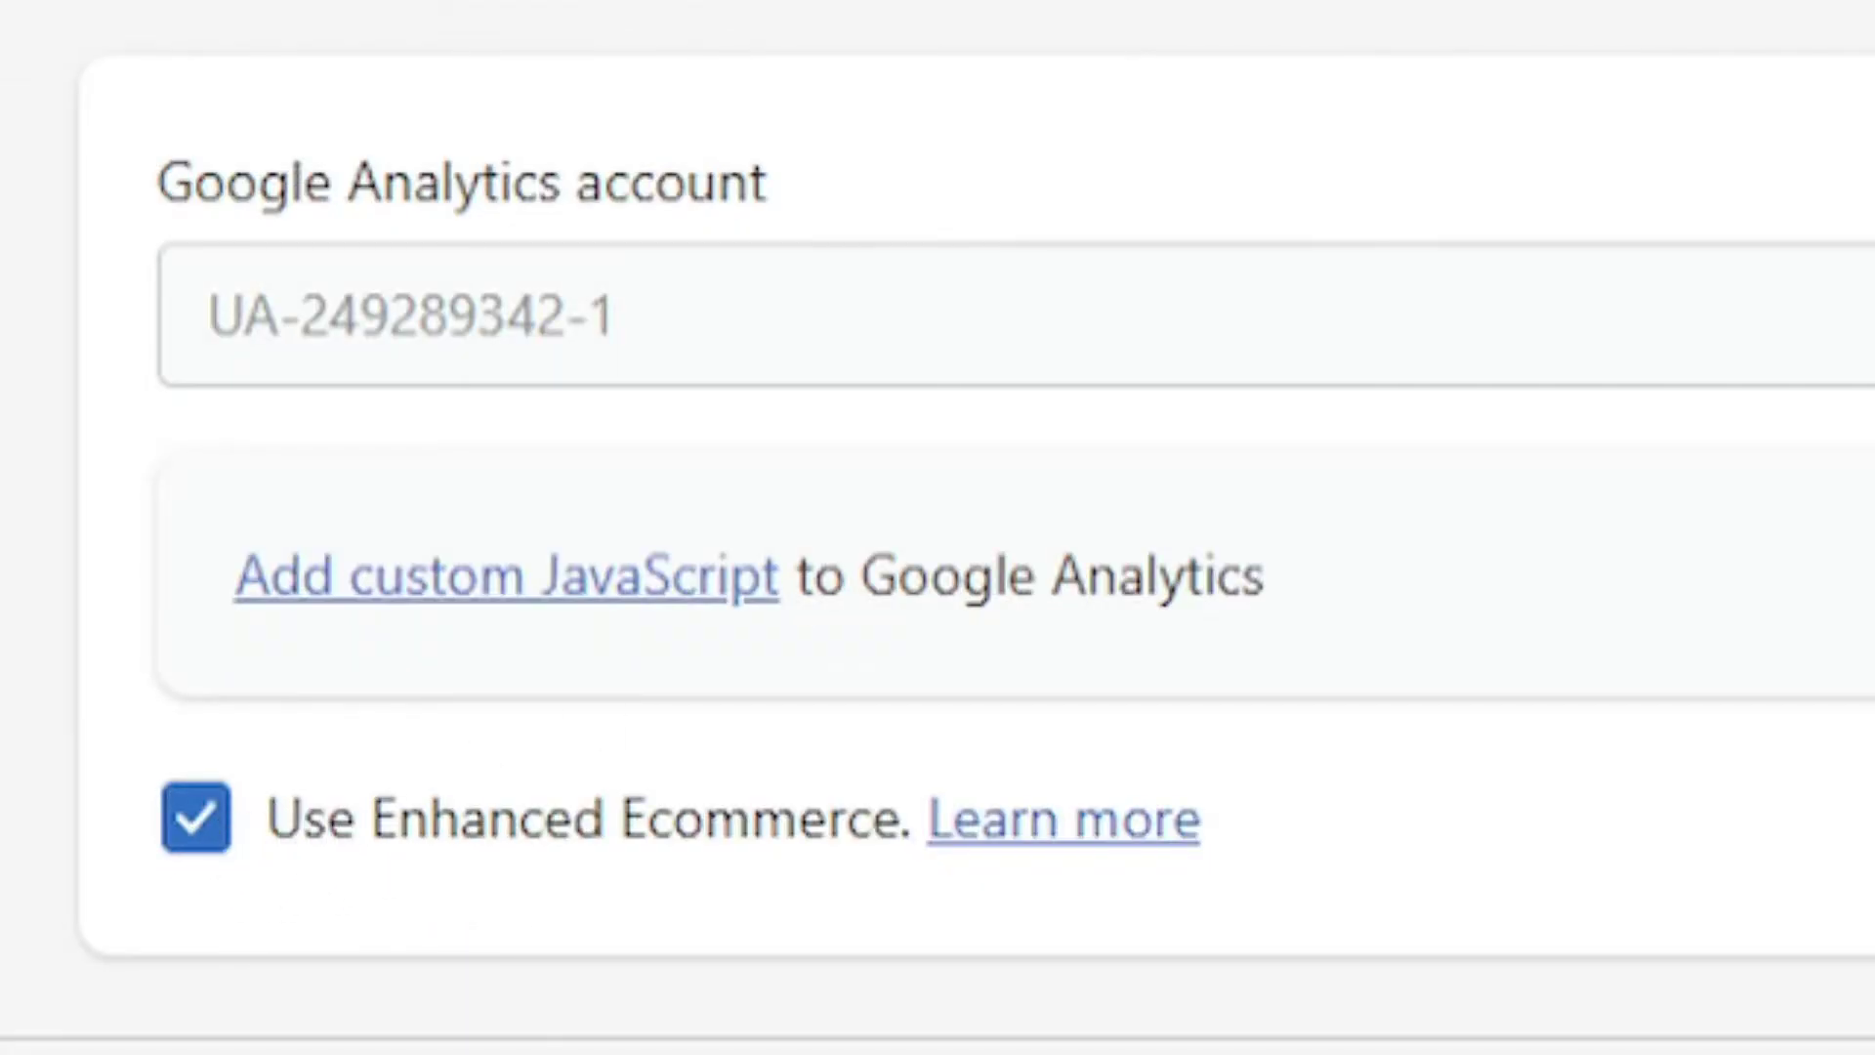
{"action": "left_click", "coordinate": [1502, 95]}
Step: In Google Analytics, turn on Ecommerce and Enhanced Ecommerce Reporting in the All Web Site Data view's Ecommerce Settings and save
{"action": "left_click", "coordinate": [335, 15]}
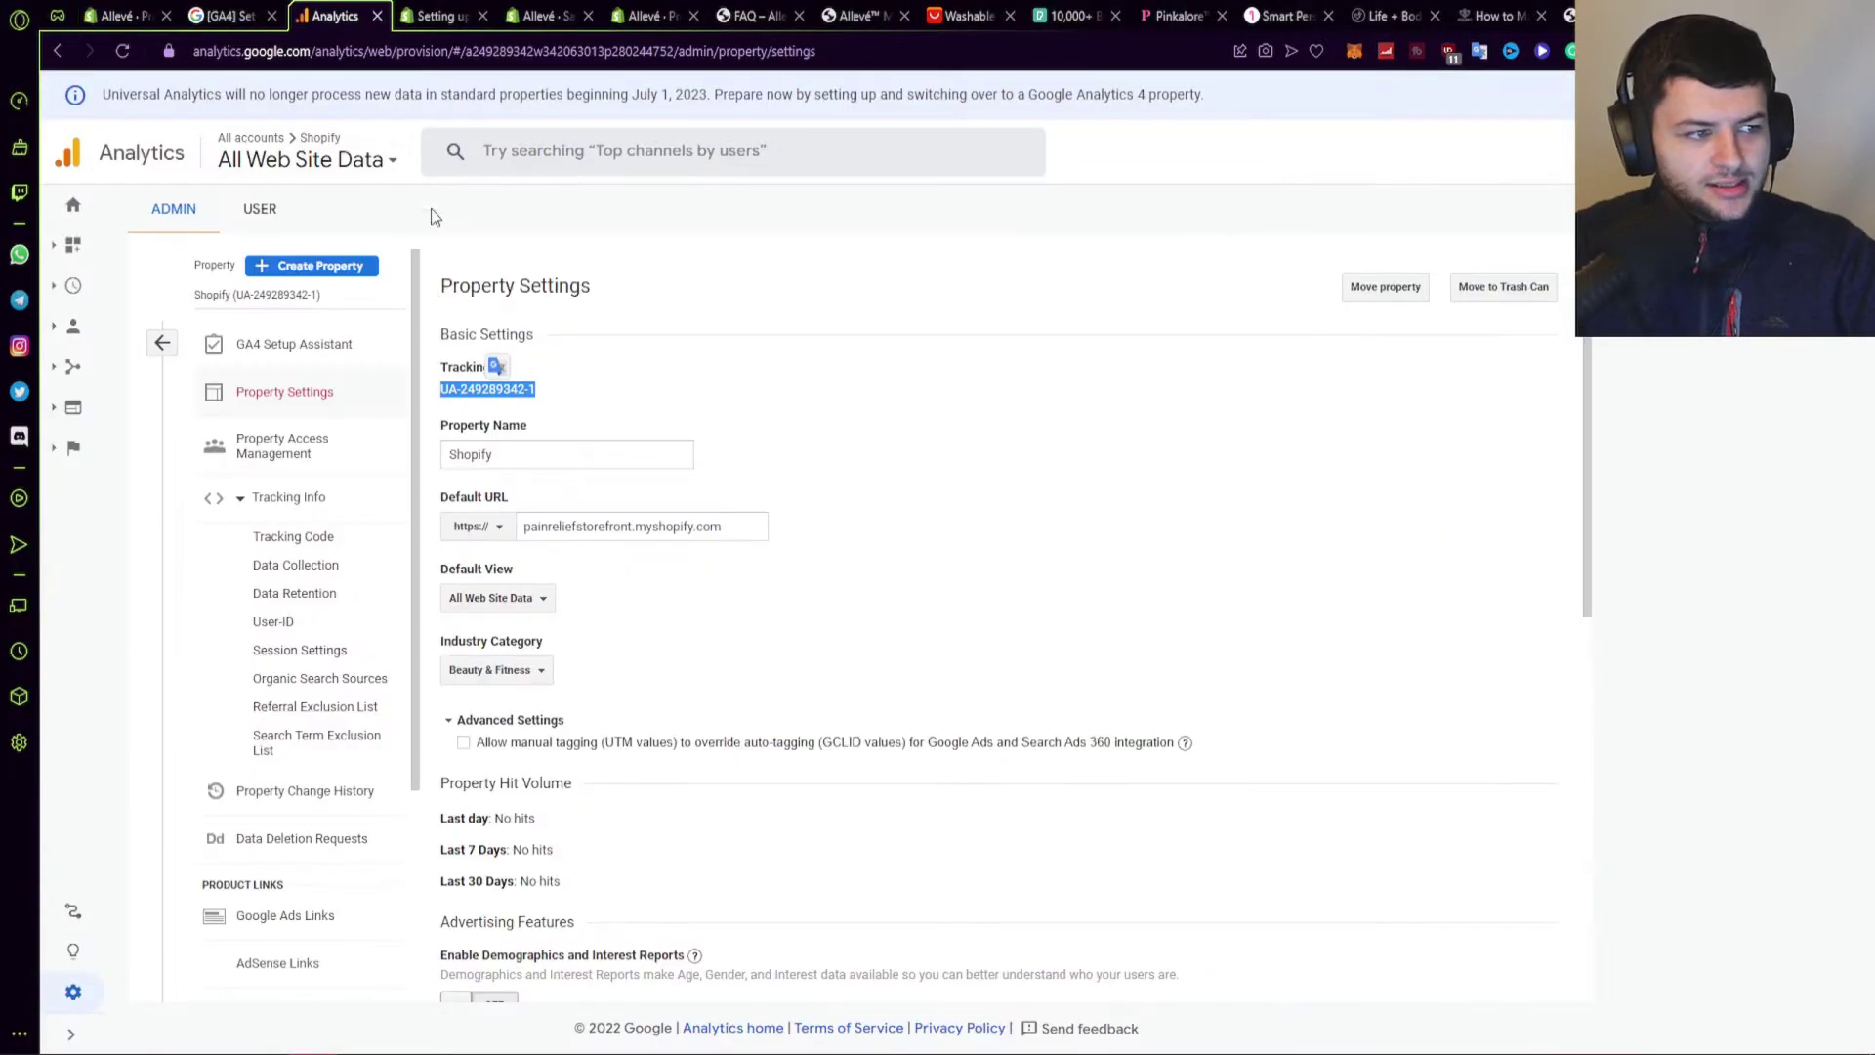
{"action": "left_click", "coordinate": [166, 211]}
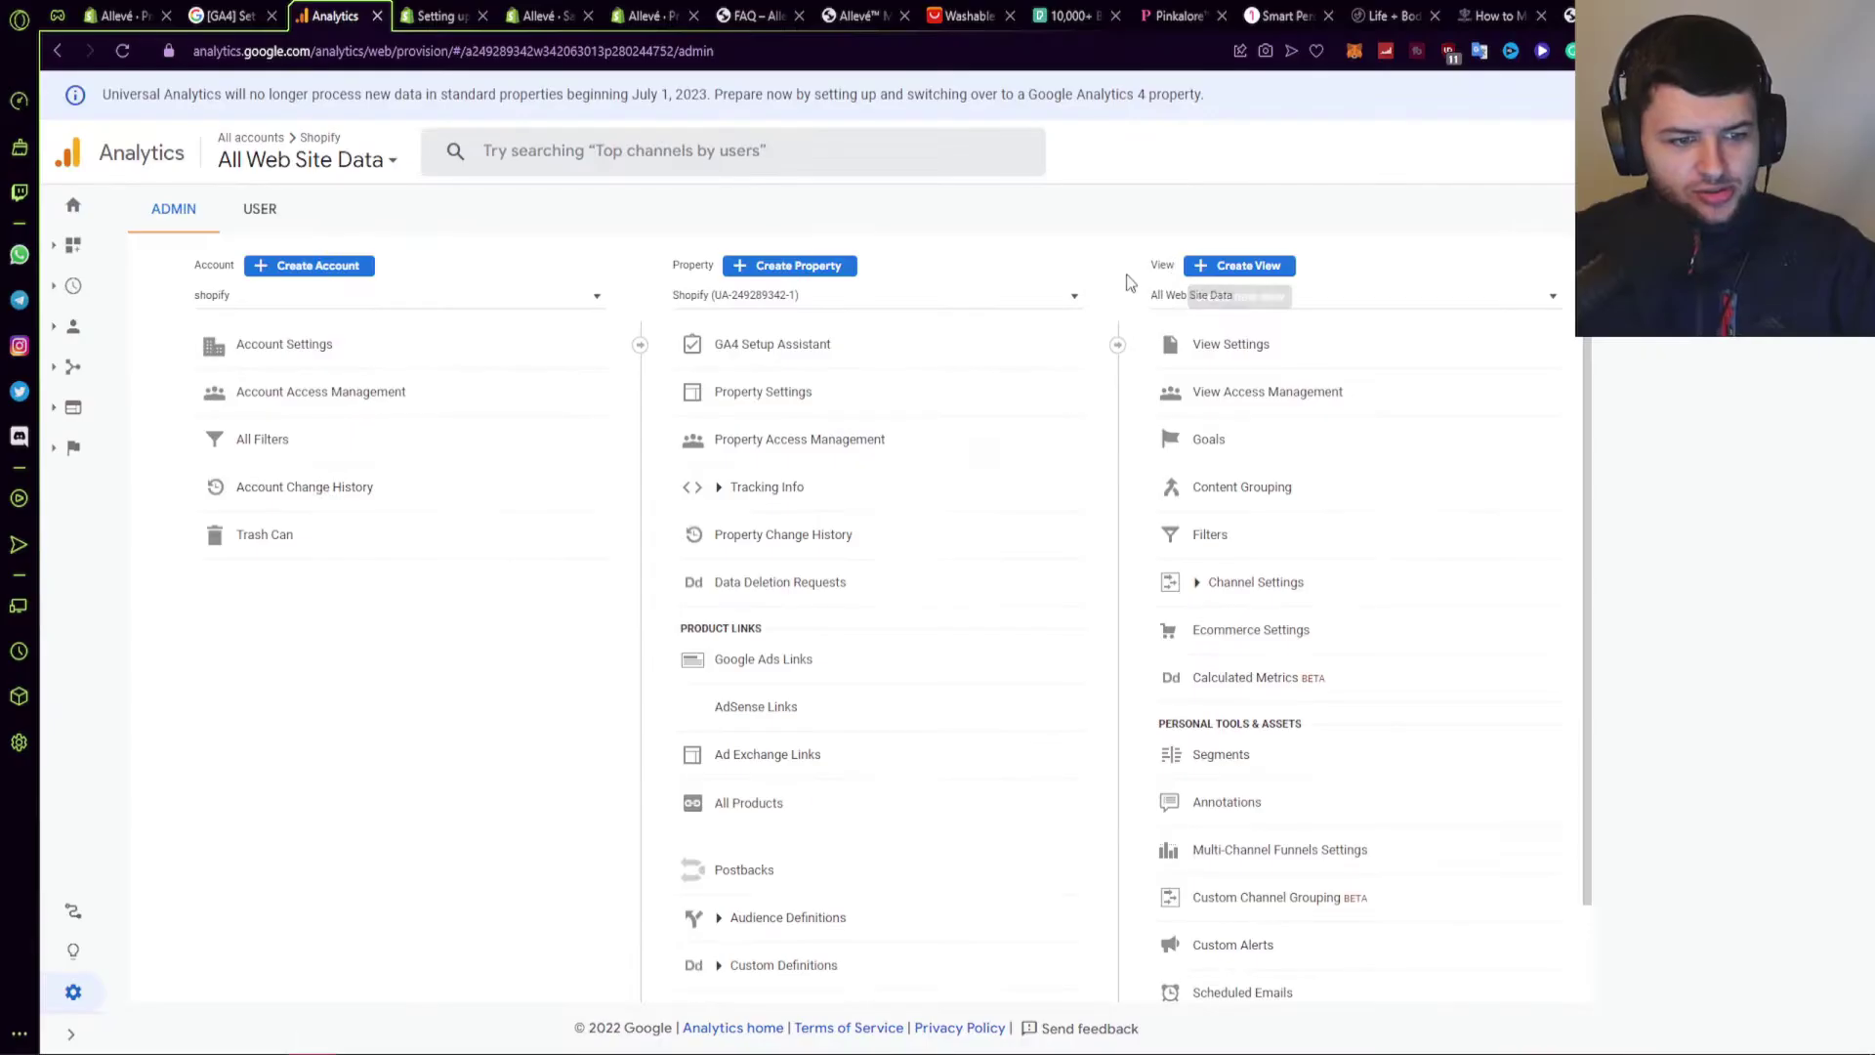
{"action": "scroll", "coordinate": [1268, 489], "scroll_direction": "down", "scroll_amount": 2}
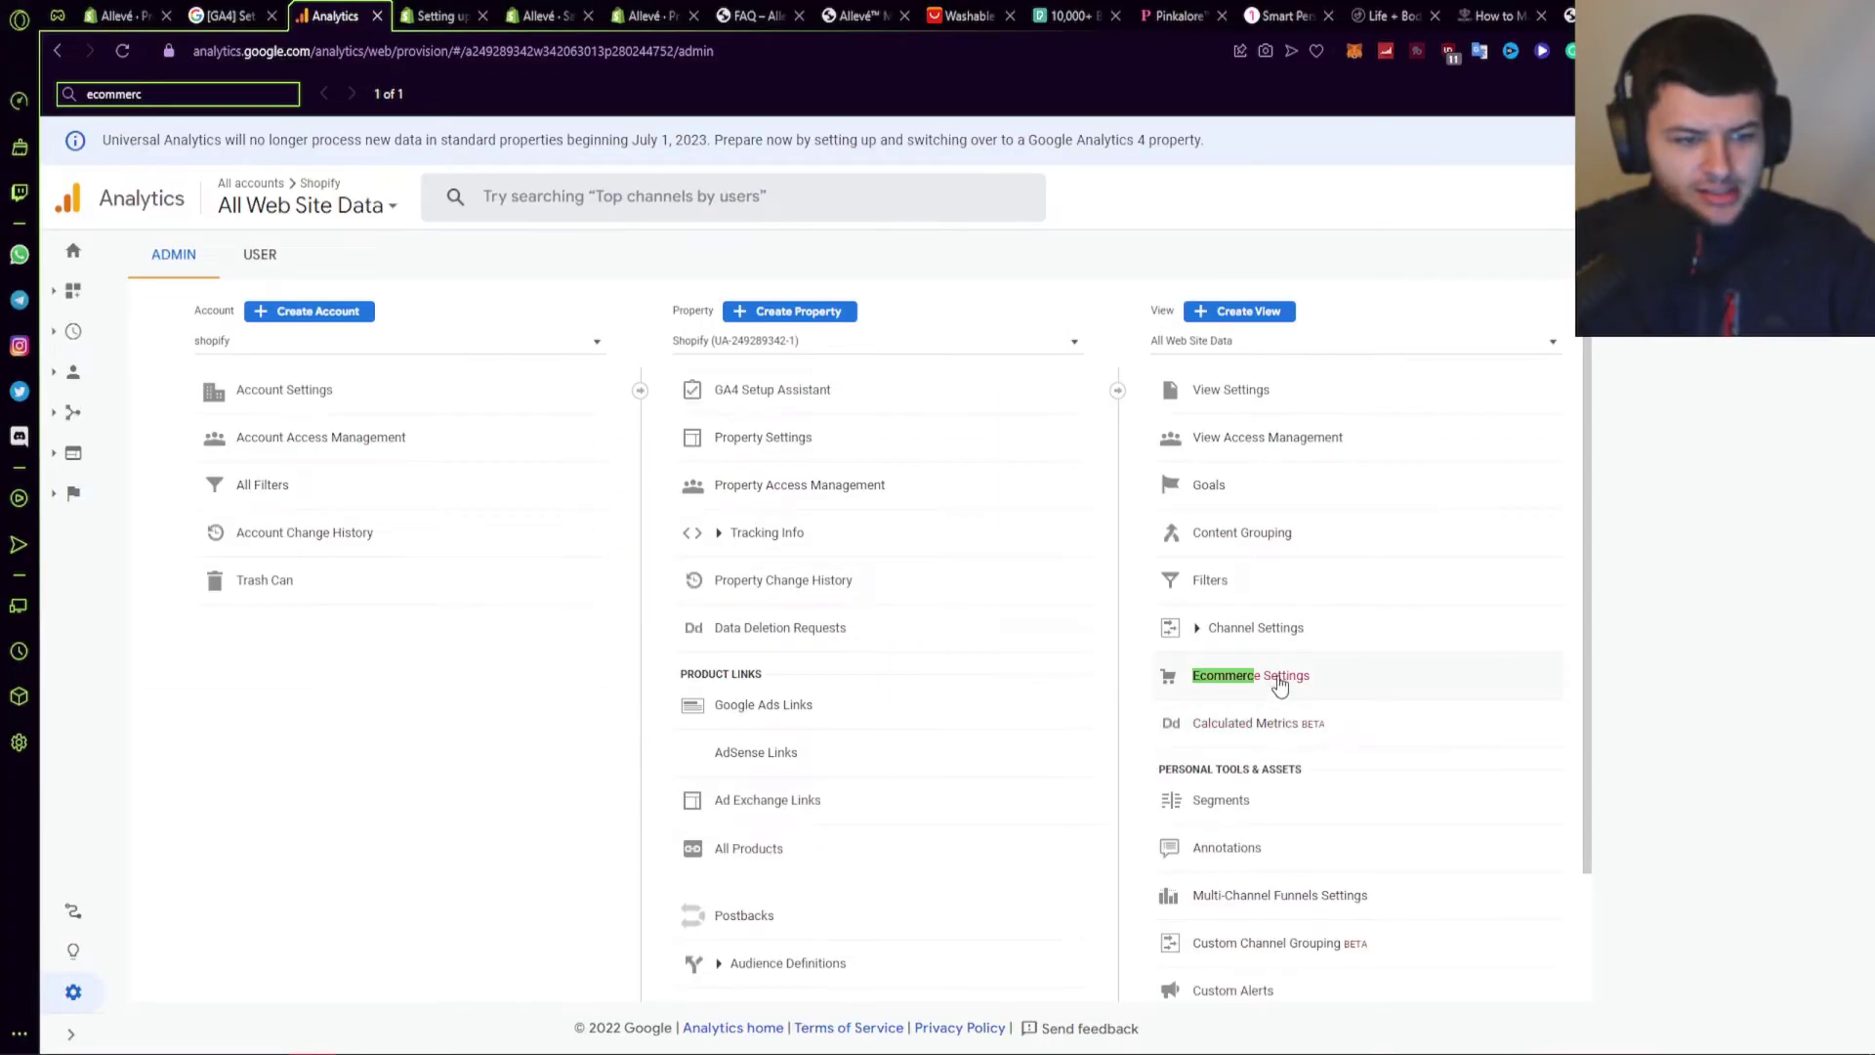
{"action": "left_click", "coordinate": [1074, 73]}
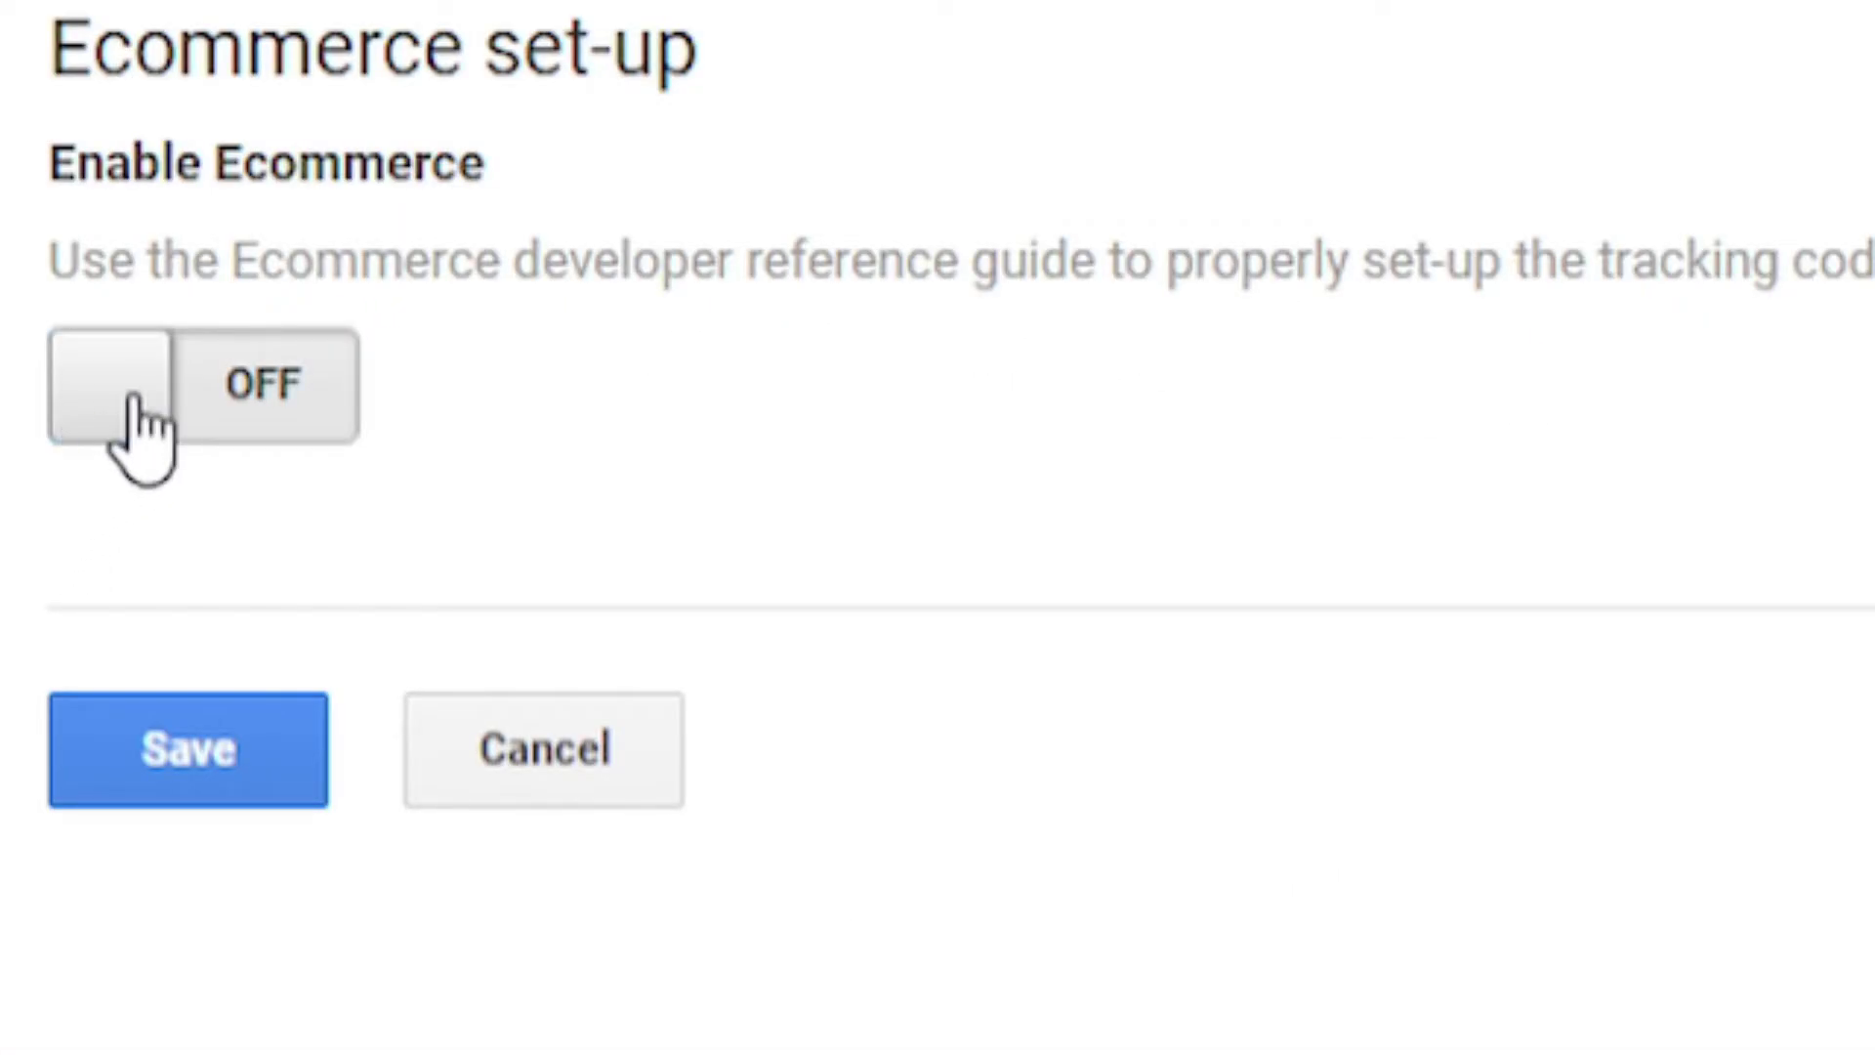
{"action": "left_click", "coordinate": [463, 410]}
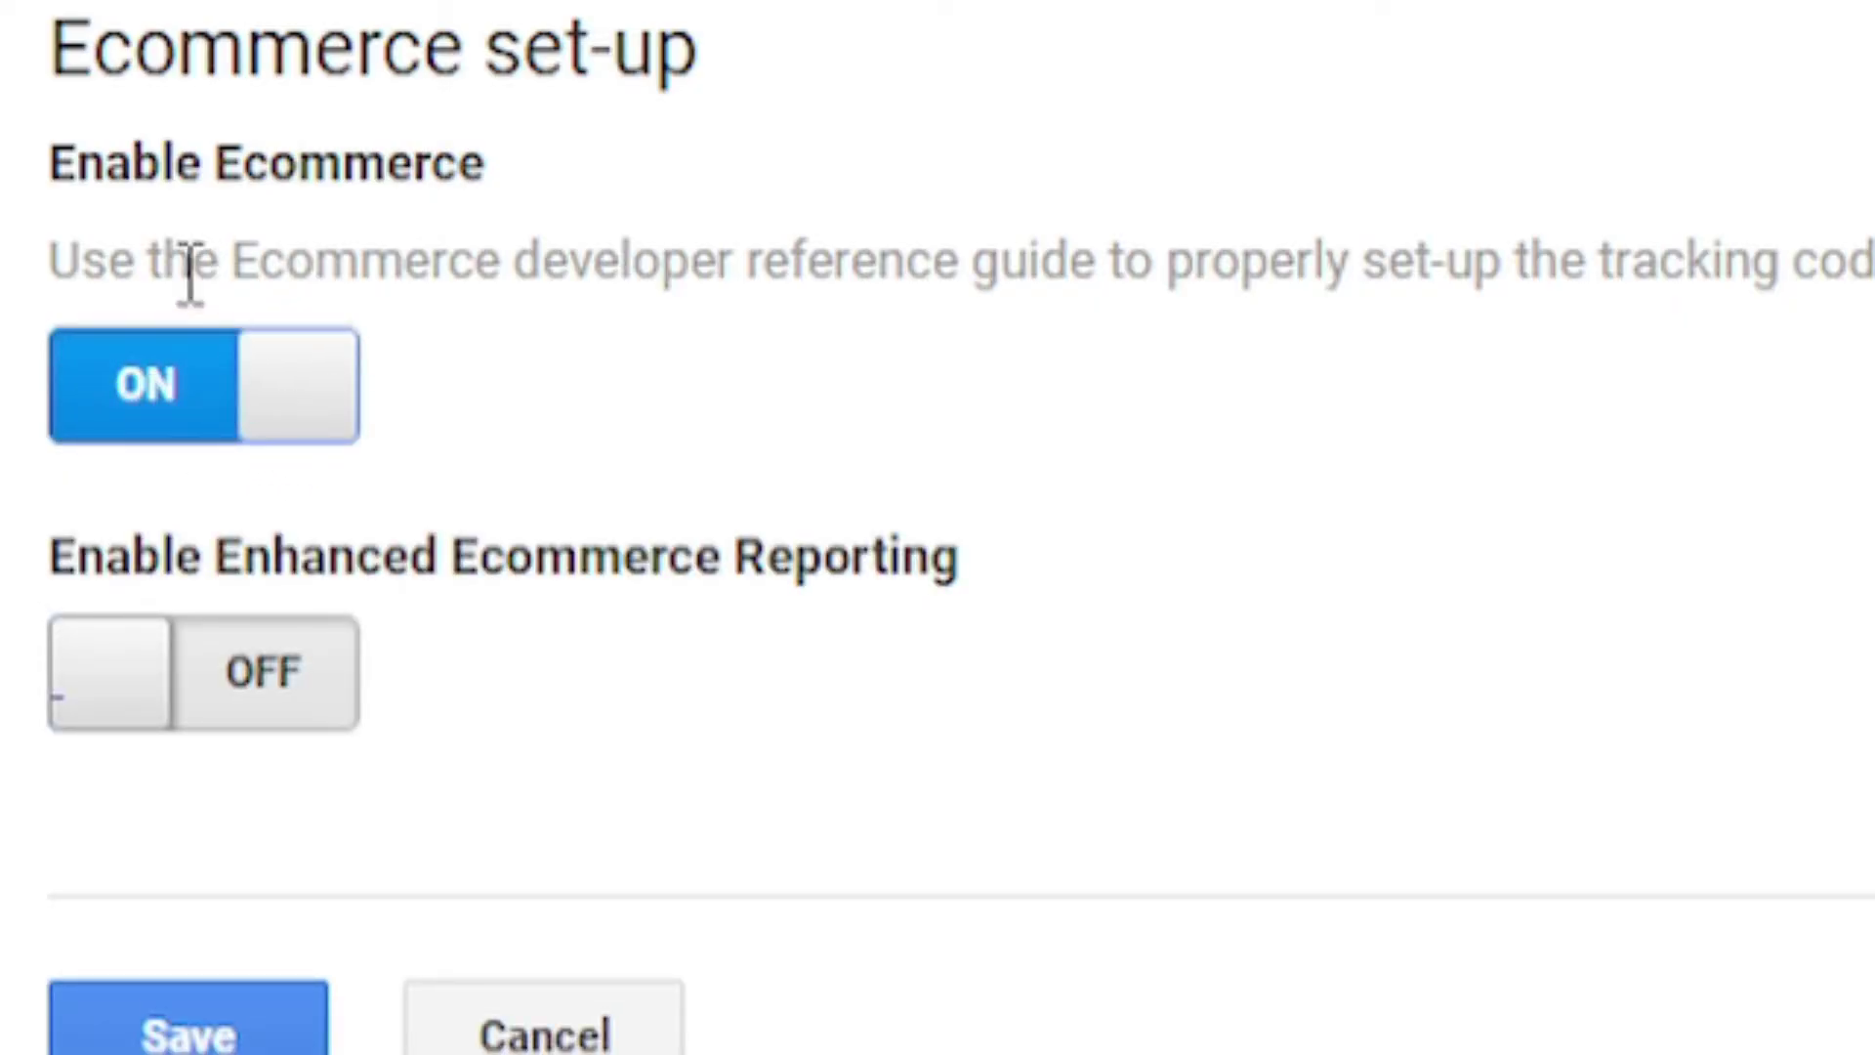
{"action": "left_click", "coordinate": [239, 664]}
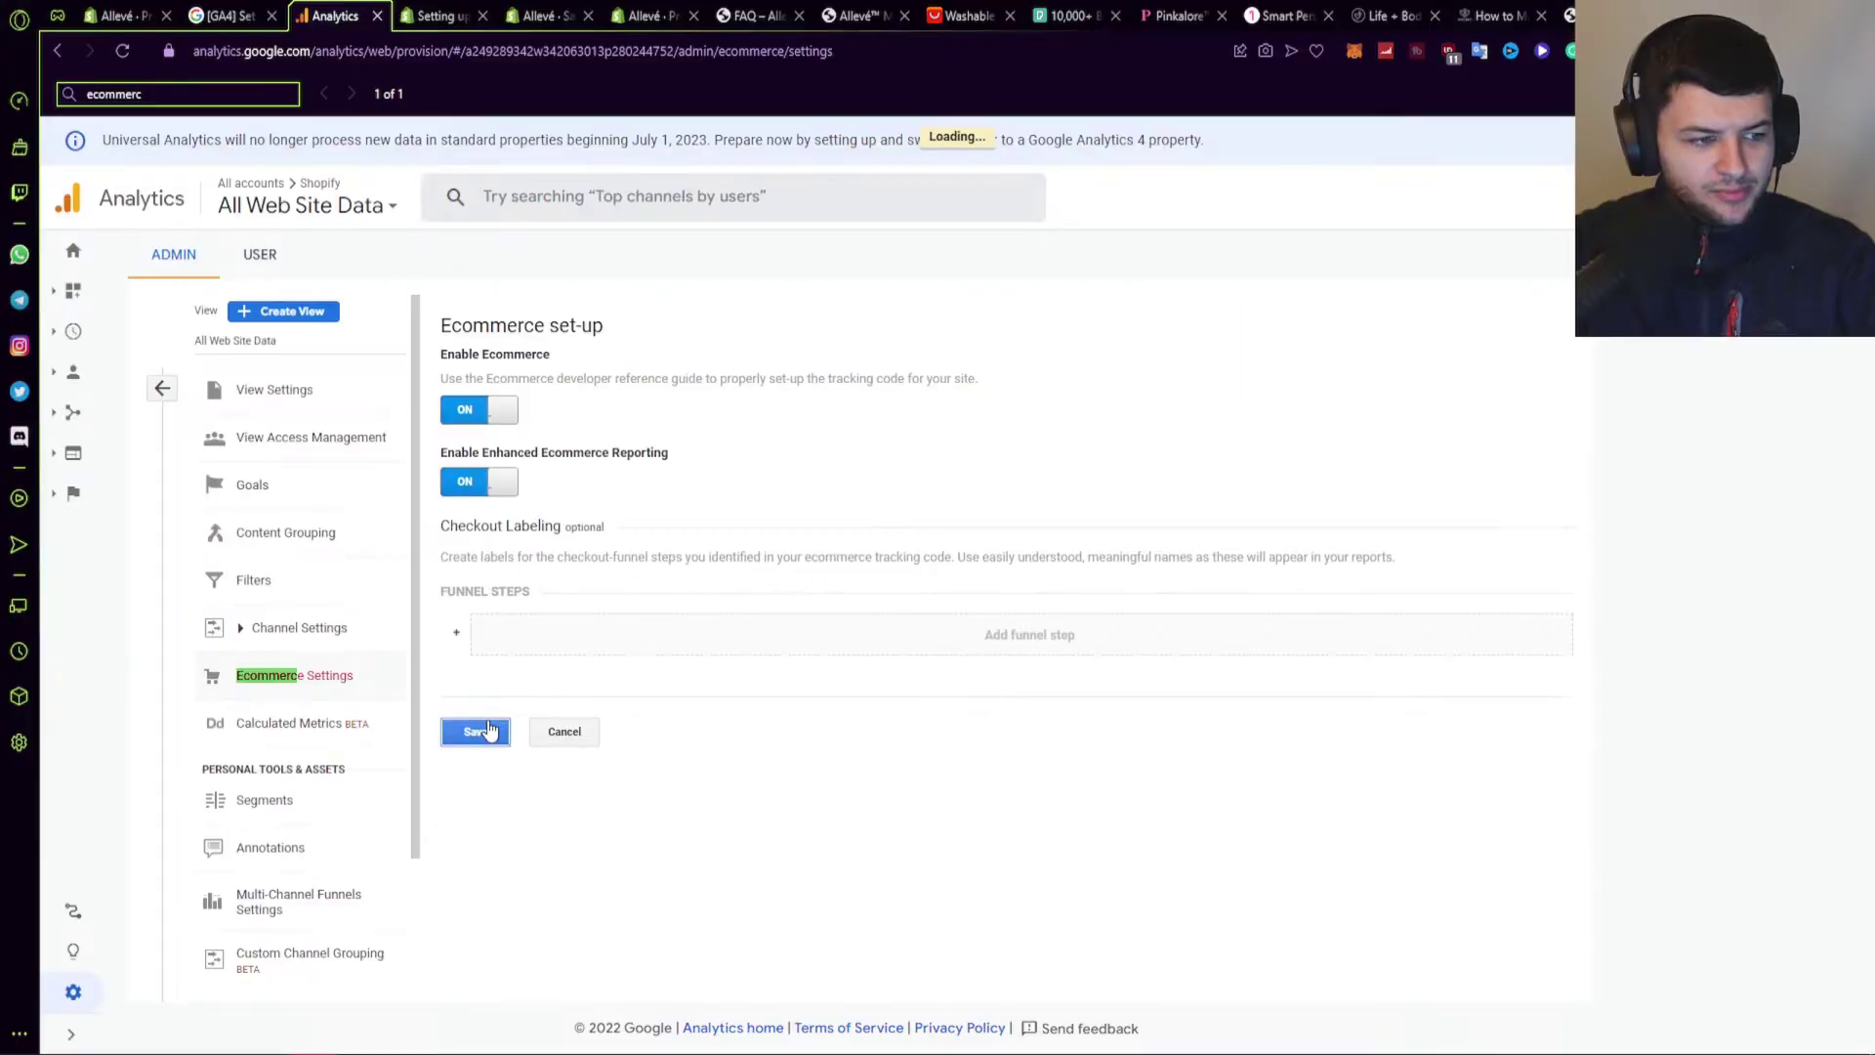
{"action": "left_click", "coordinate": [476, 731]}
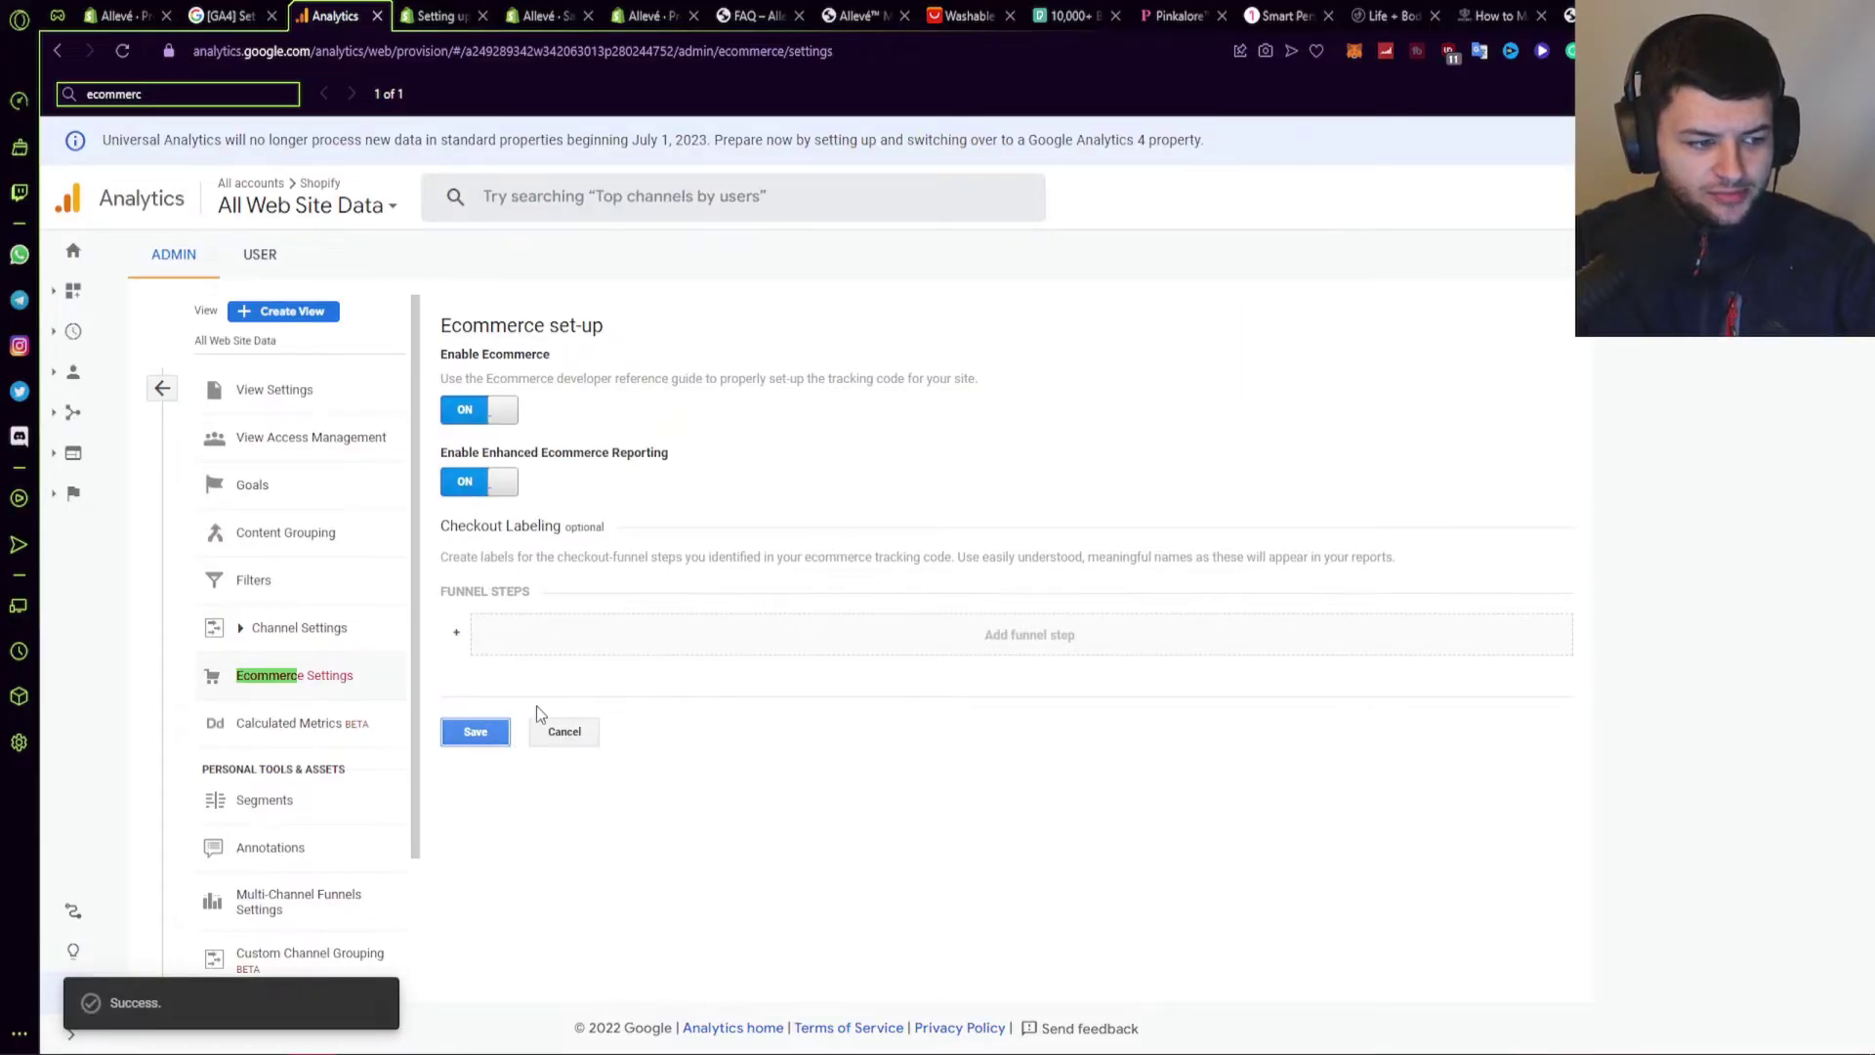
Step: Compare the Google Analytics section of Shopify's Online Store preferences with the Ecommerce set-up in Google Analytics
{"action": "key", "text": "ctrl+Page_Up"}
{"action": "key", "text": "ctrl+Page_Up"}
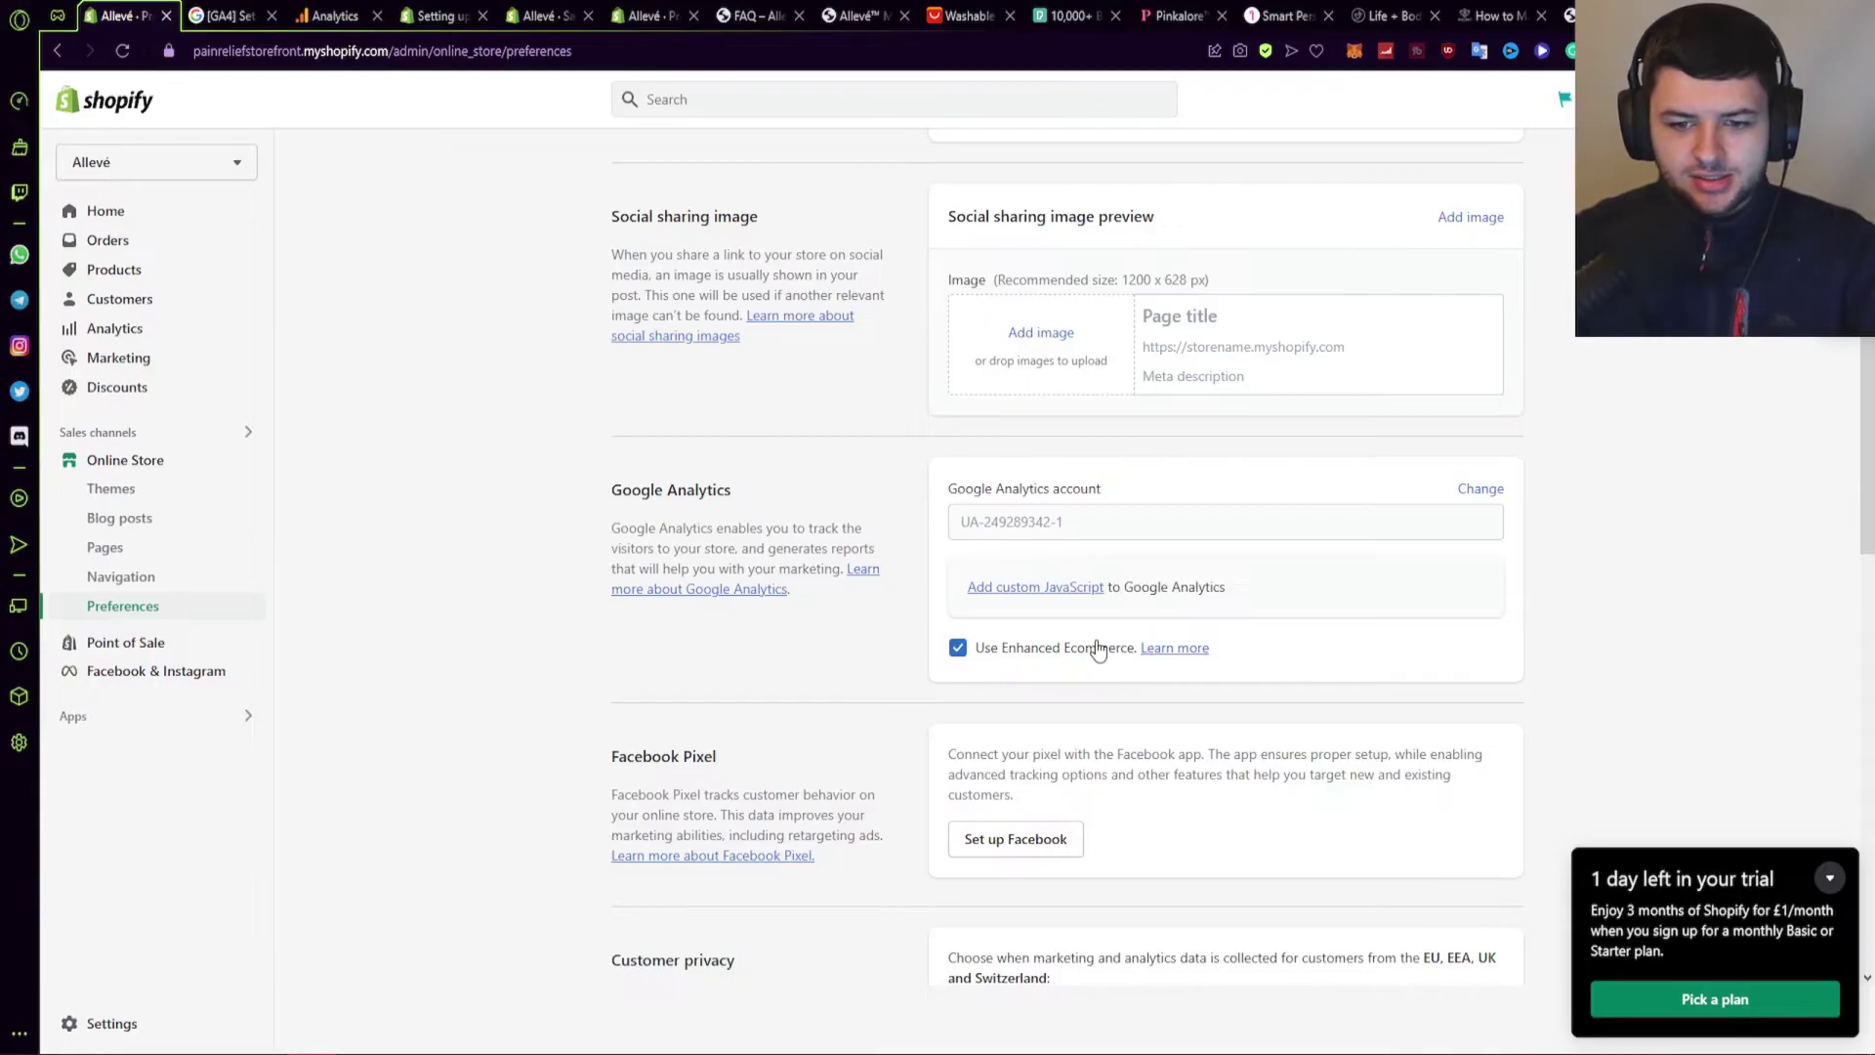
{"action": "left_click", "coordinate": [316, 11]}
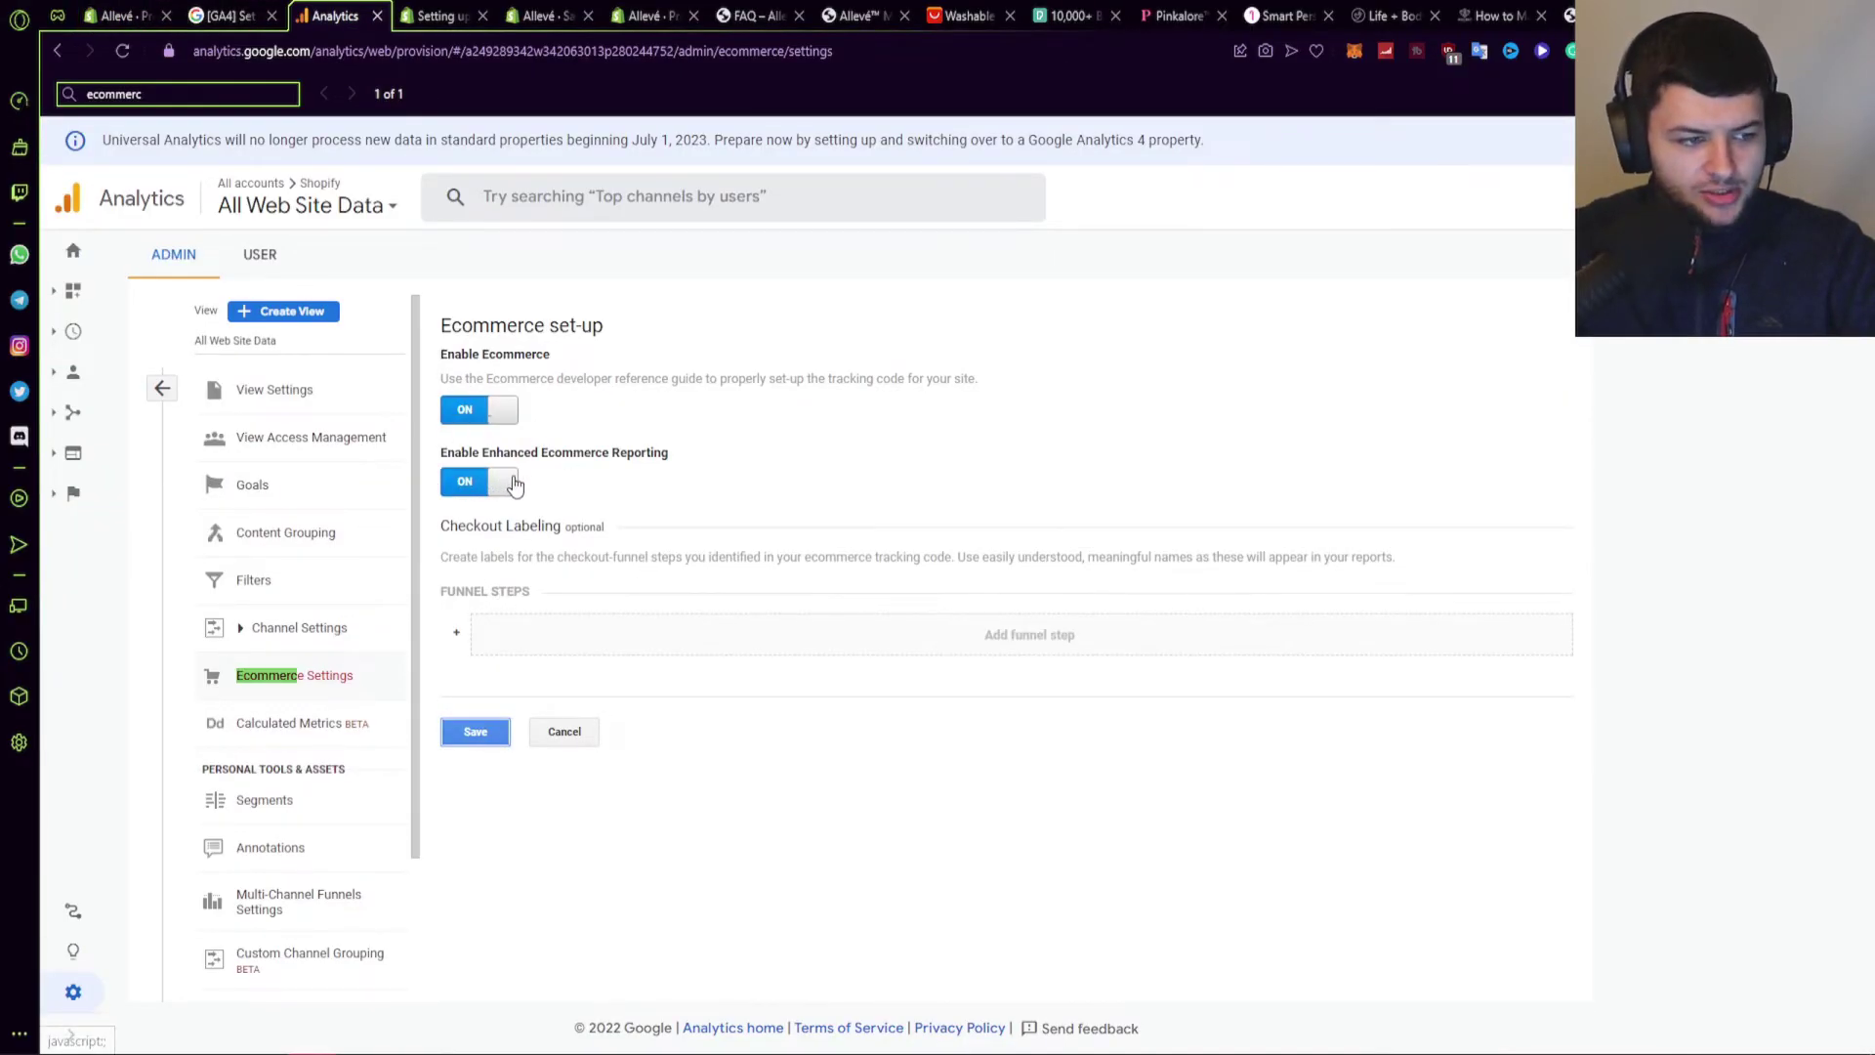
{"action": "left_click", "coordinate": [117, 15]}
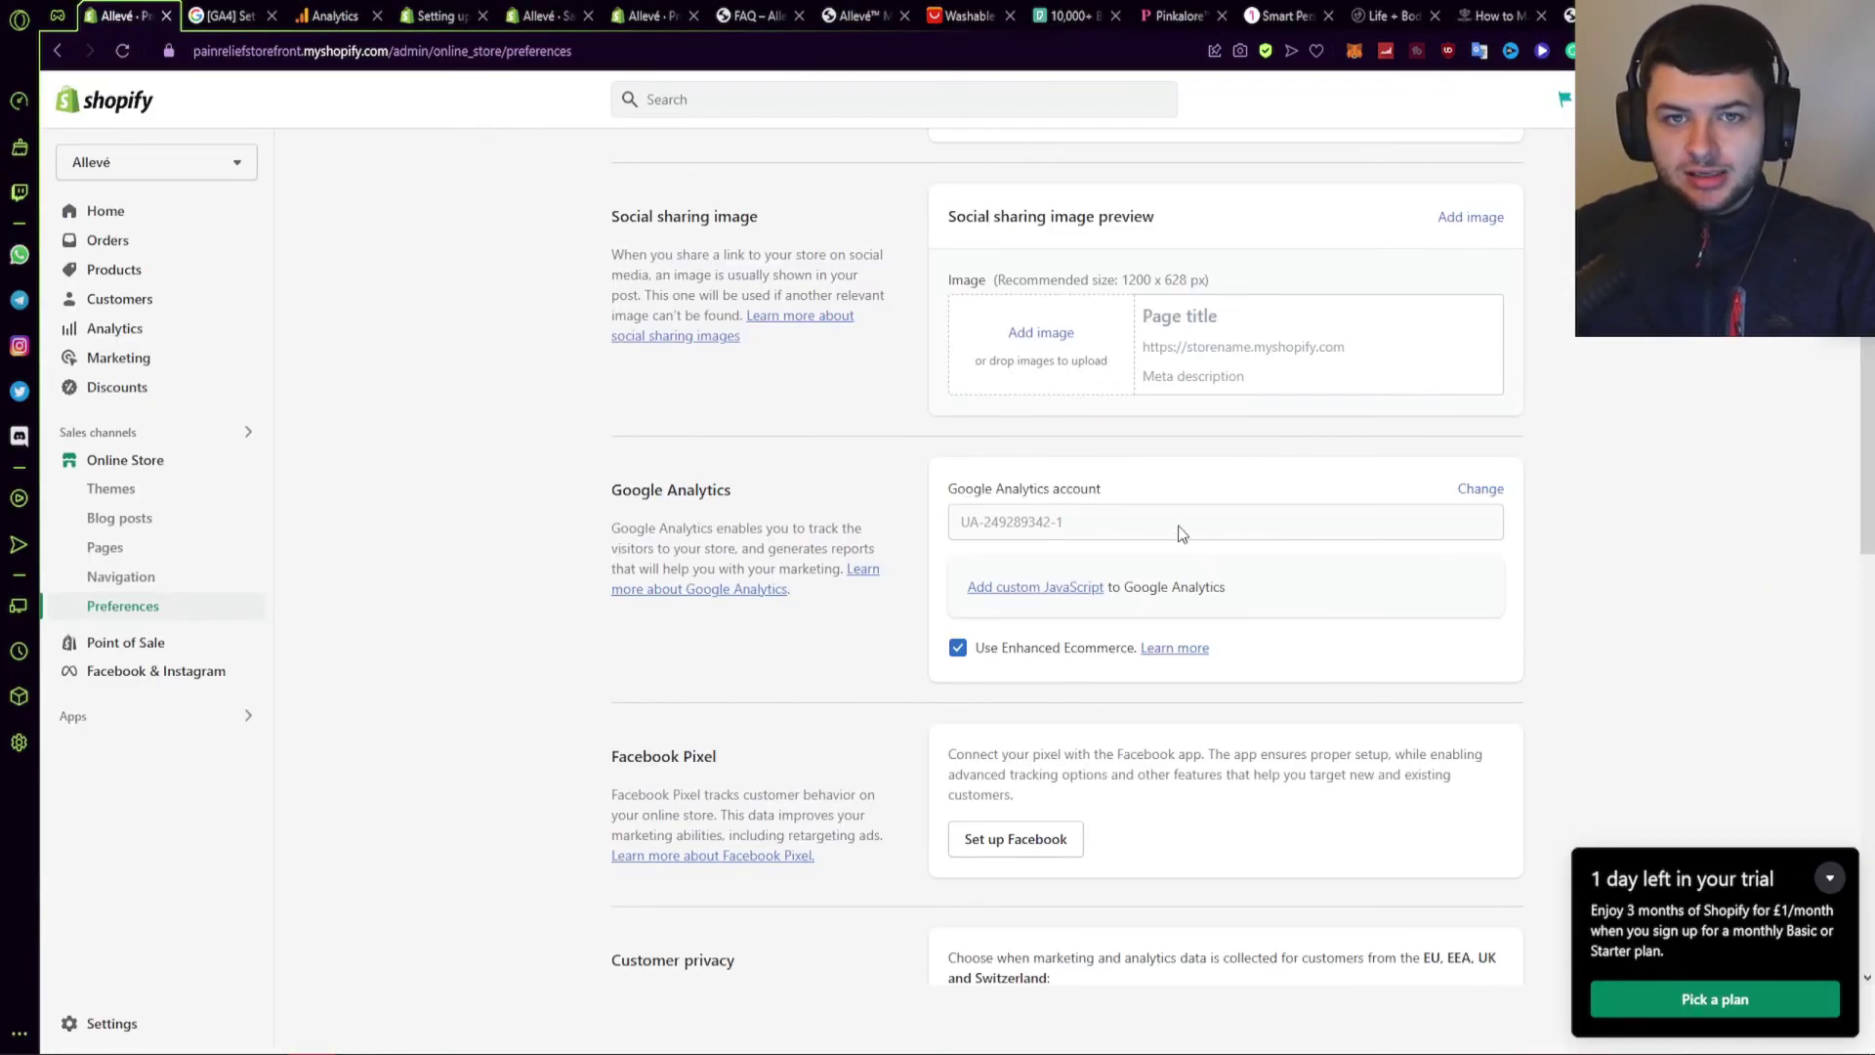
{"action": "left_click", "coordinate": [332, 16]}
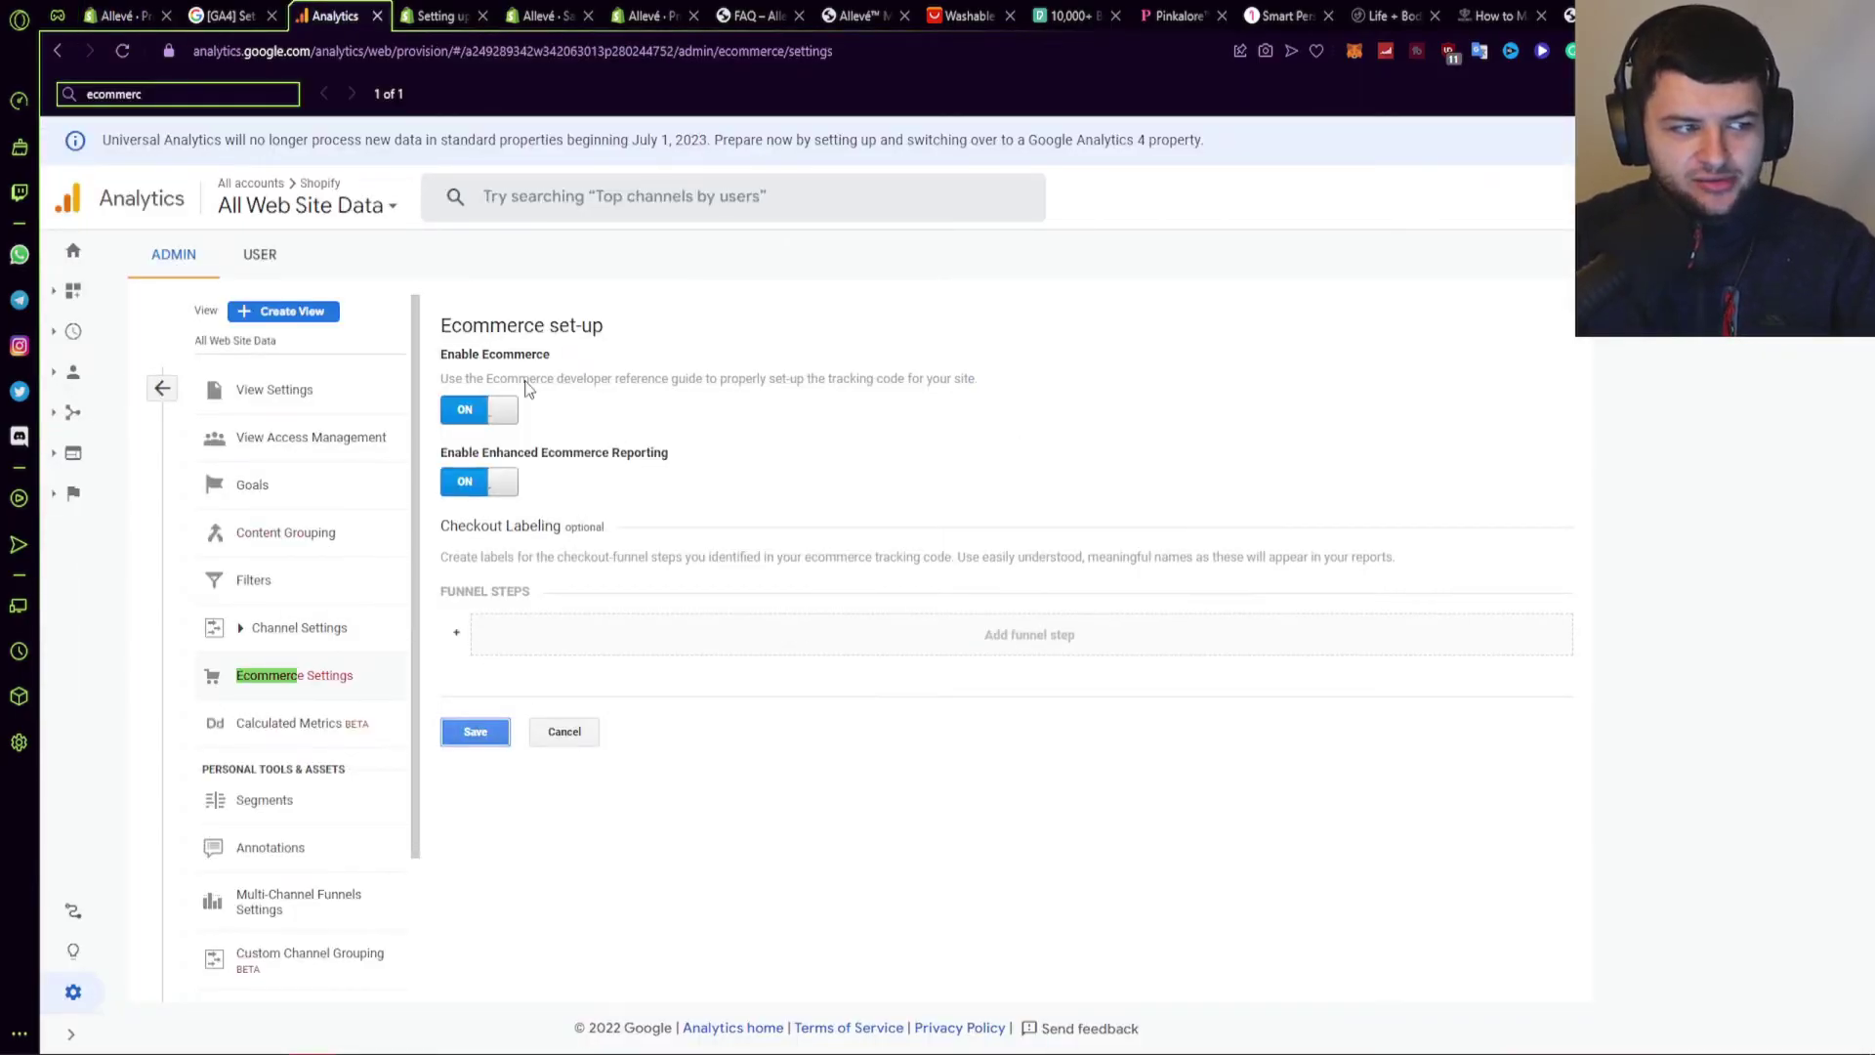
{"action": "left_click", "coordinate": [105, 10]}
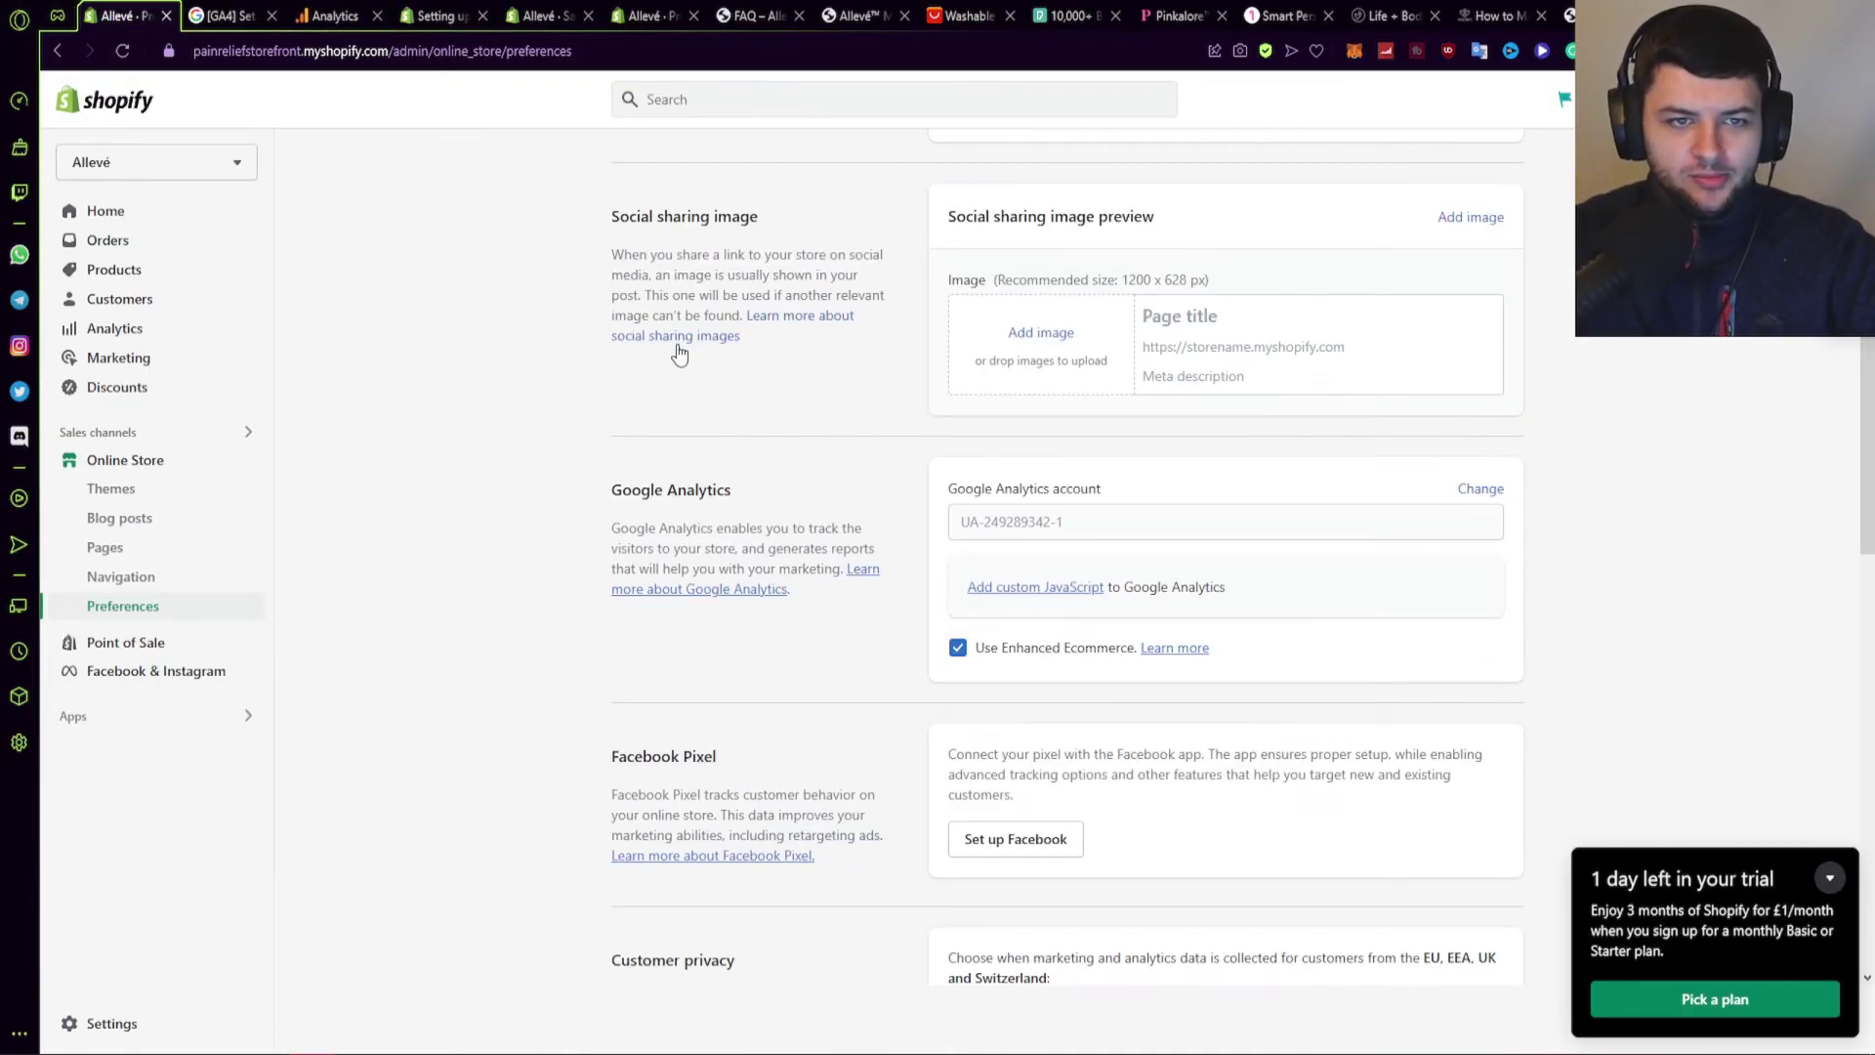
{"action": "scroll", "coordinate": [735, 597], "scroll_direction": "up", "scroll_amount": 4}
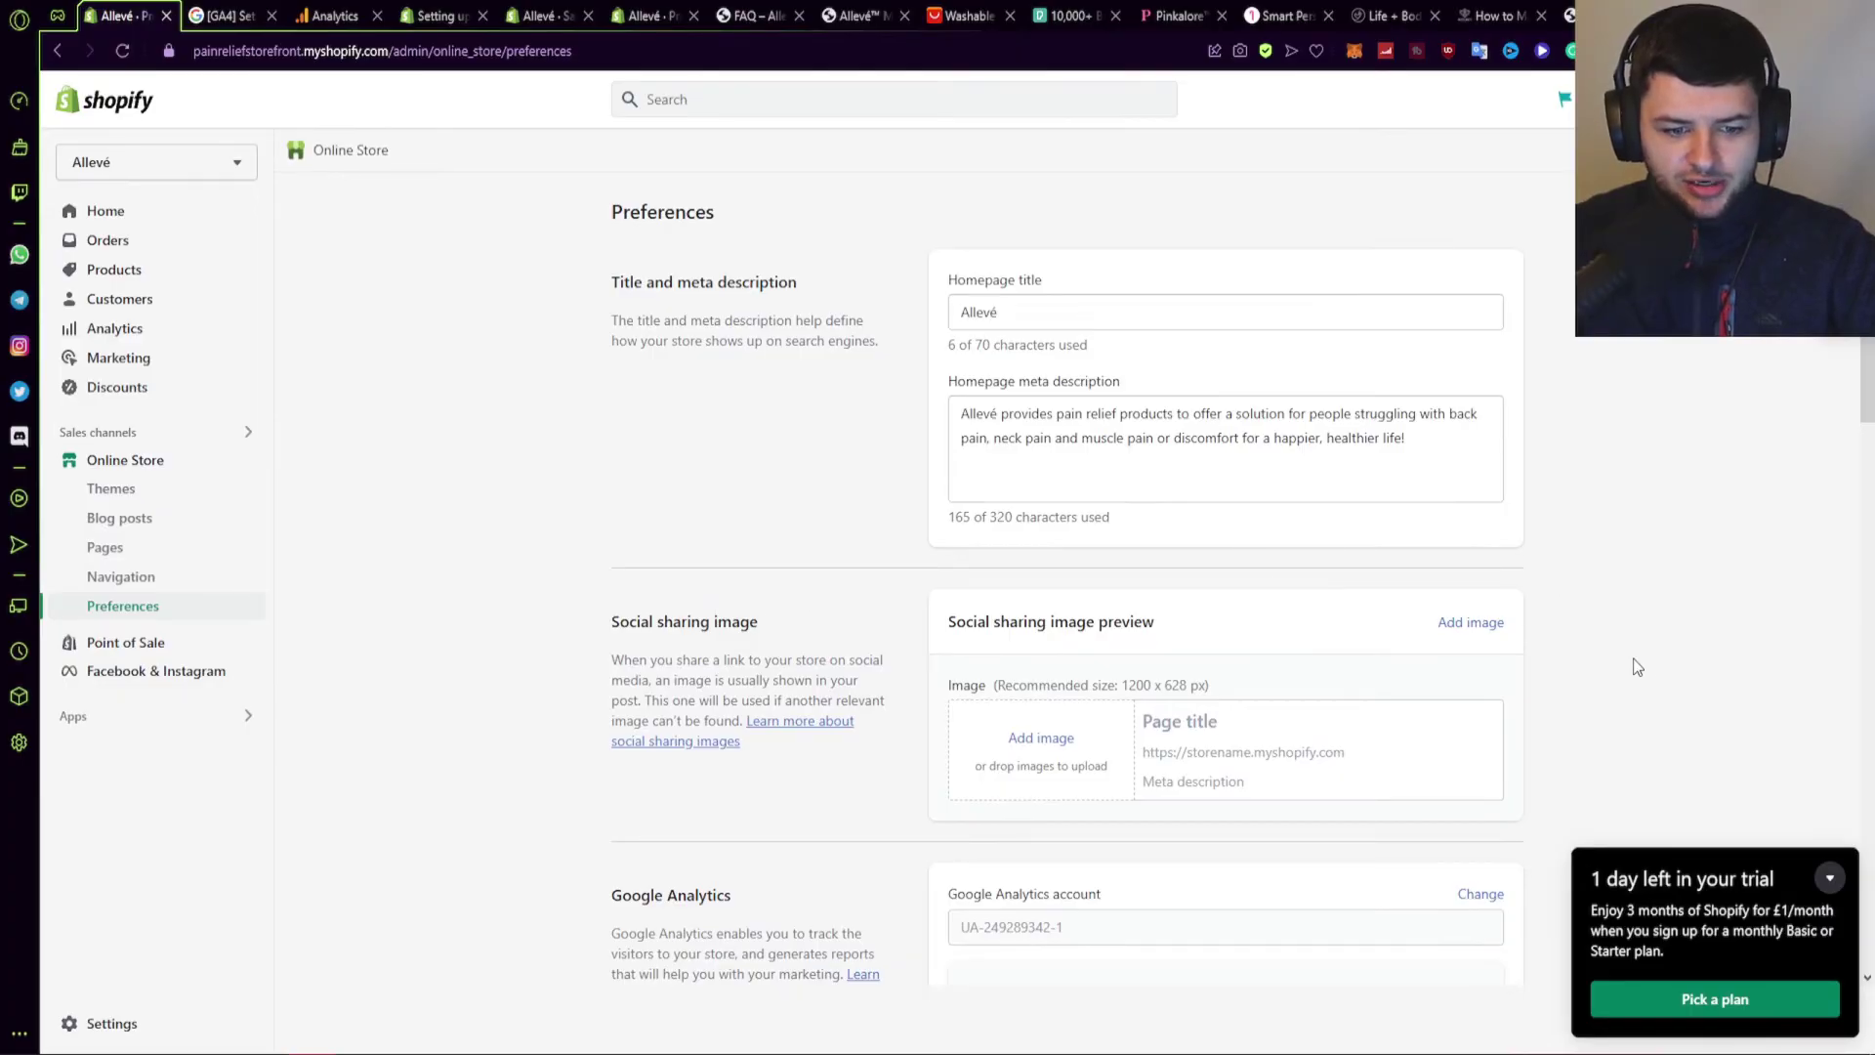